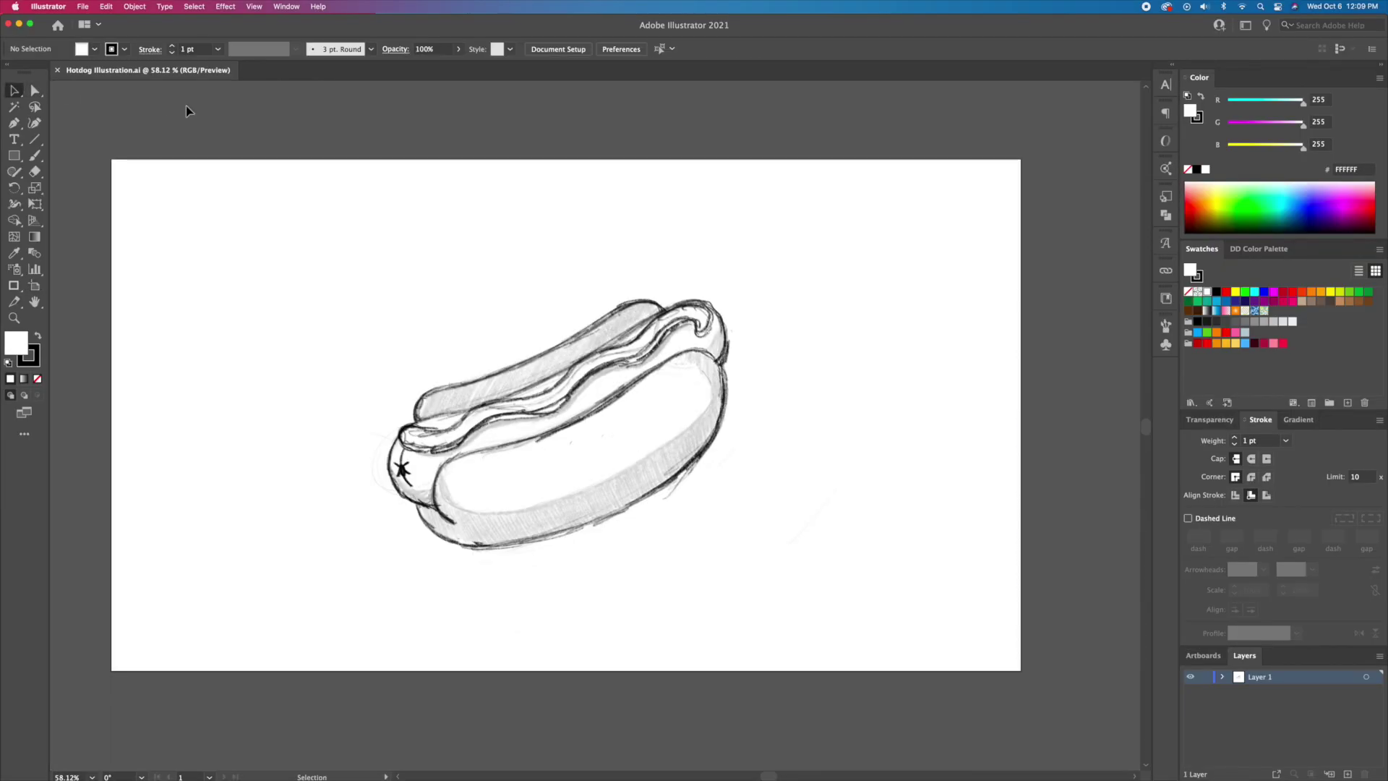
# Rename Layer 1 as Template and make it a template layer with images dimmed to 50%
pyautogui.doubleClick(1238, 678)
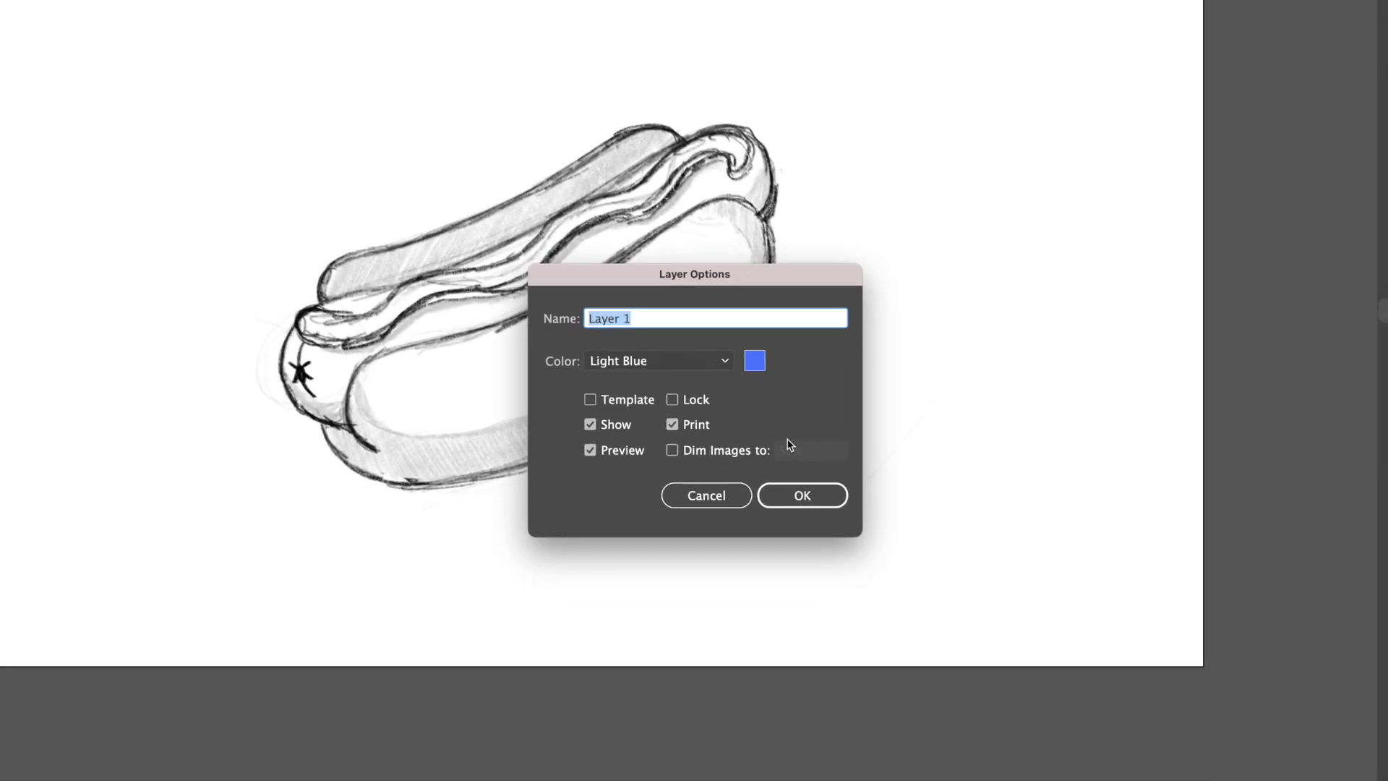
pyautogui.write('Template')
pyautogui.click(620, 401)
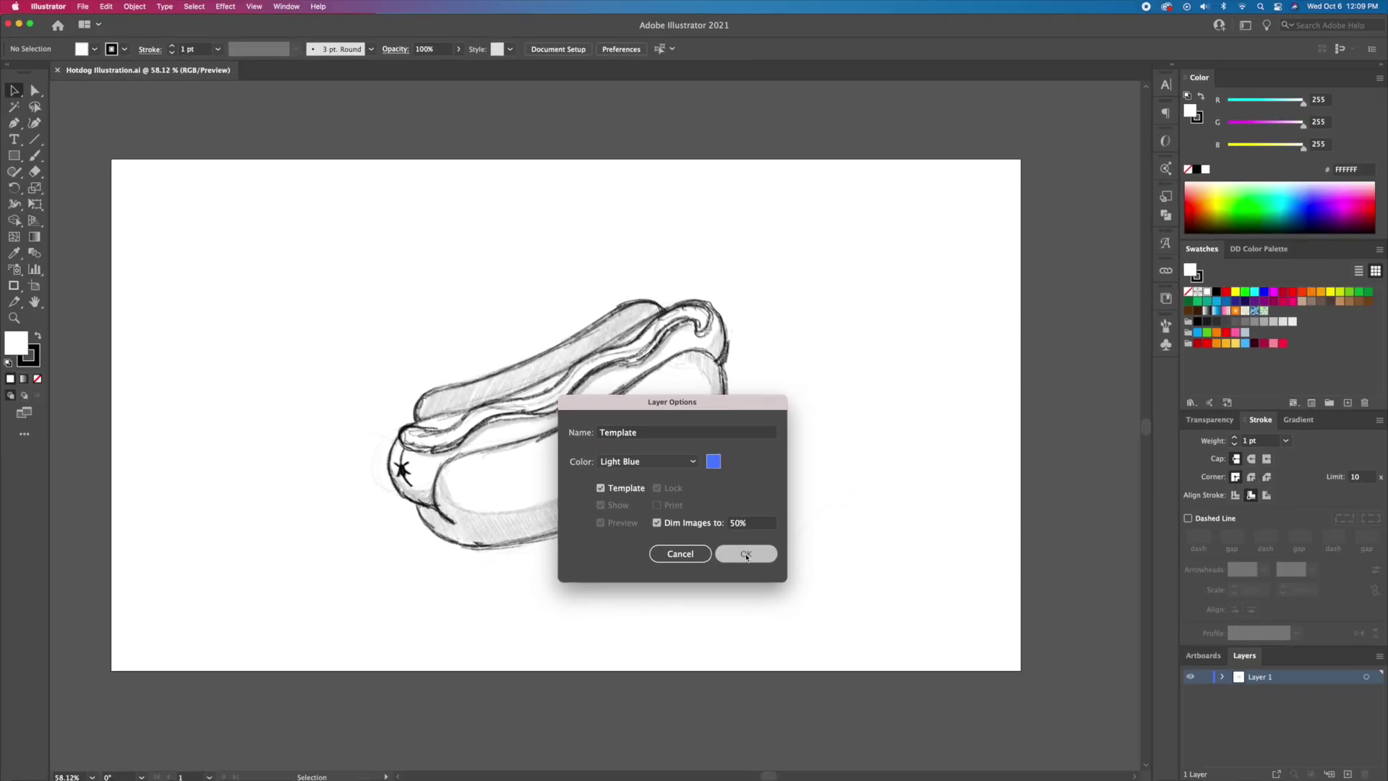
pyautogui.click(802, 495)
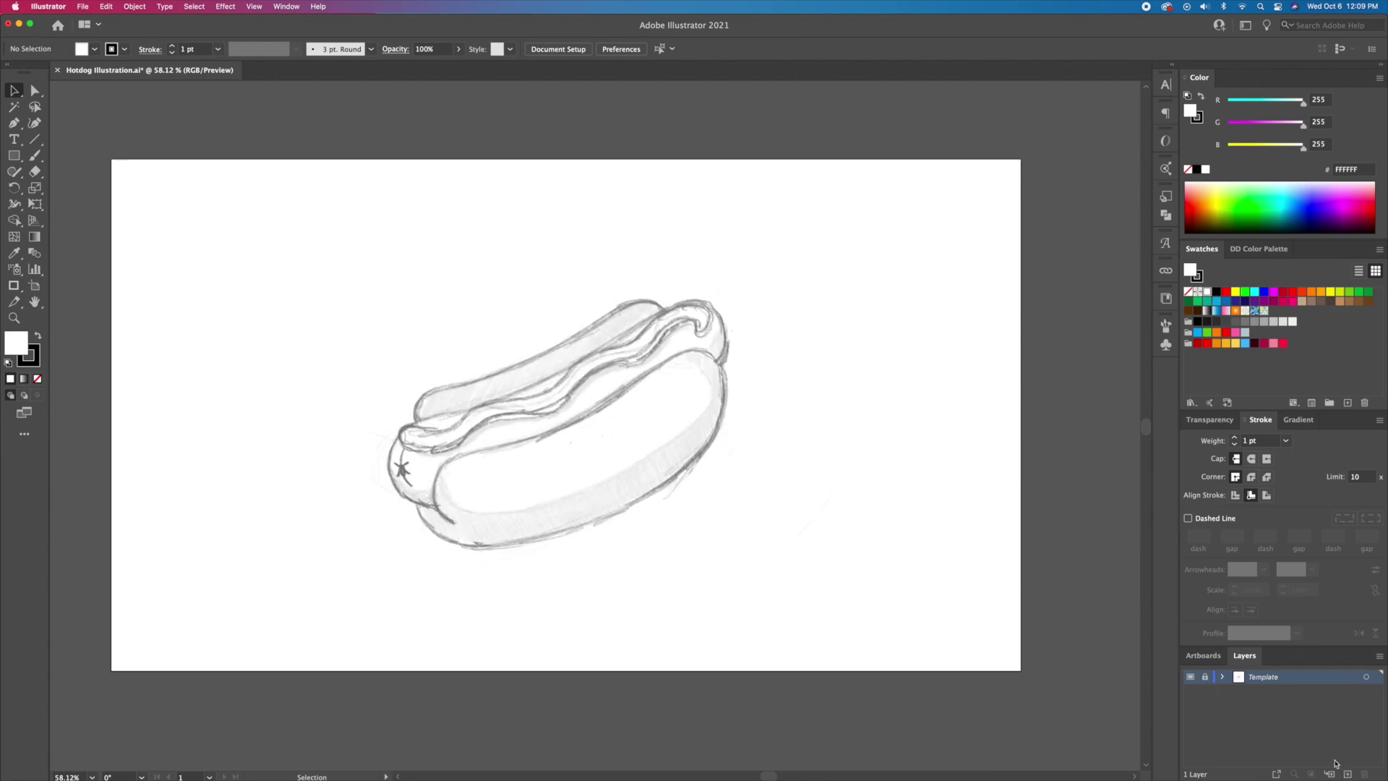
# Add a new layer above the sketch and name it Outline
pyautogui.click(1348, 774)
pyautogui.doubleClick(1258, 677)
pyautogui.write('dutline')
pyautogui.press('Return')
# Set no fill and an 8 pt dark maroon stroke (3D0011) with round caps, round corners and centre alignment
pyautogui.press('z')
pyautogui.moveTo(387, 401); pyautogui.dragTo(647, 402)
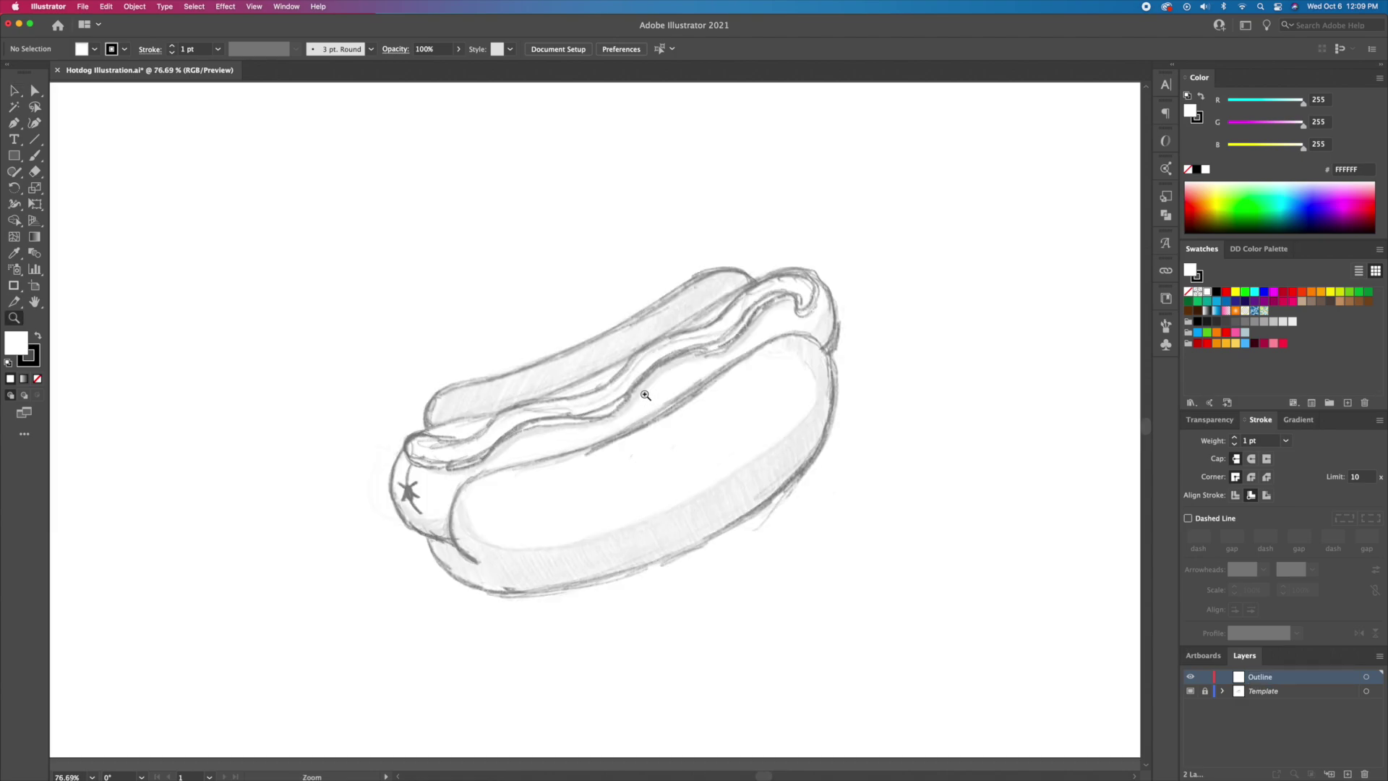
pyautogui.click(1187, 169)
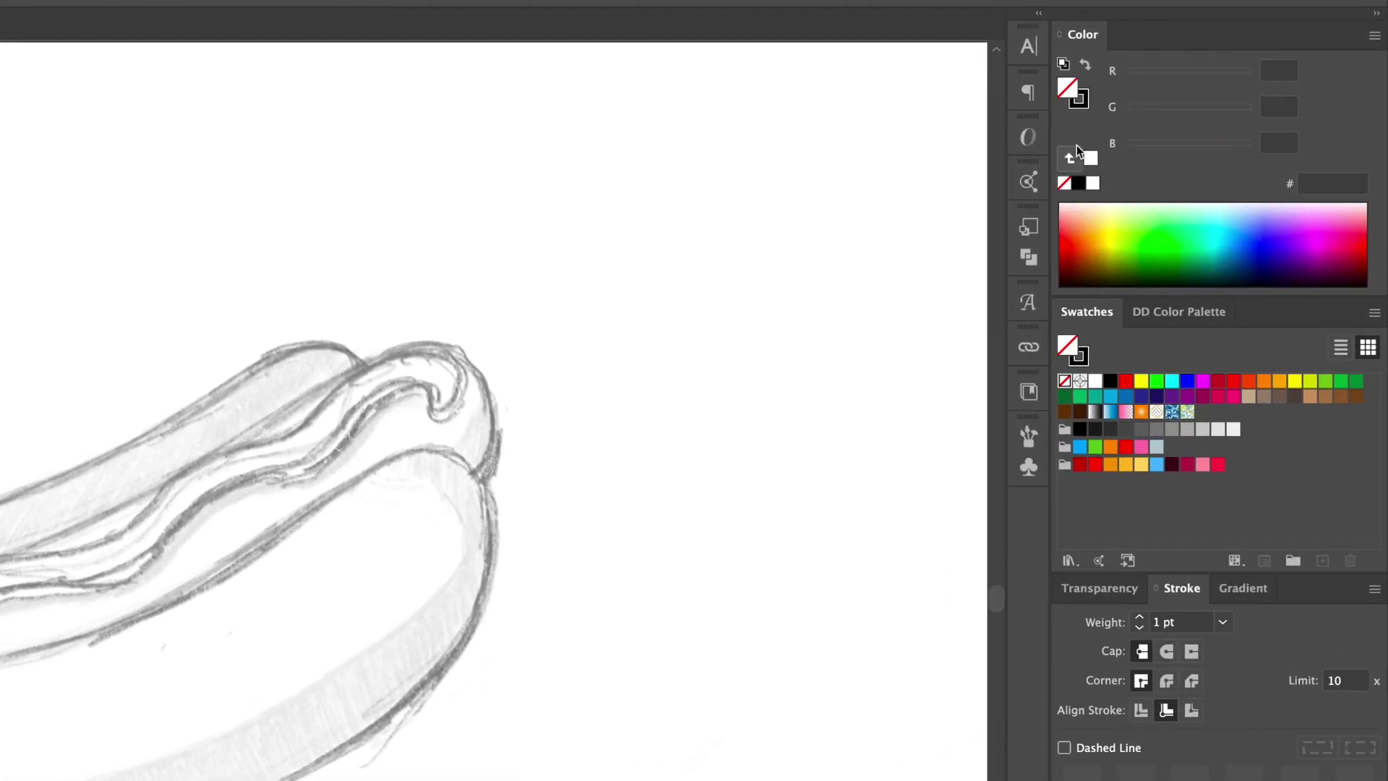
pyautogui.click(1079, 100)
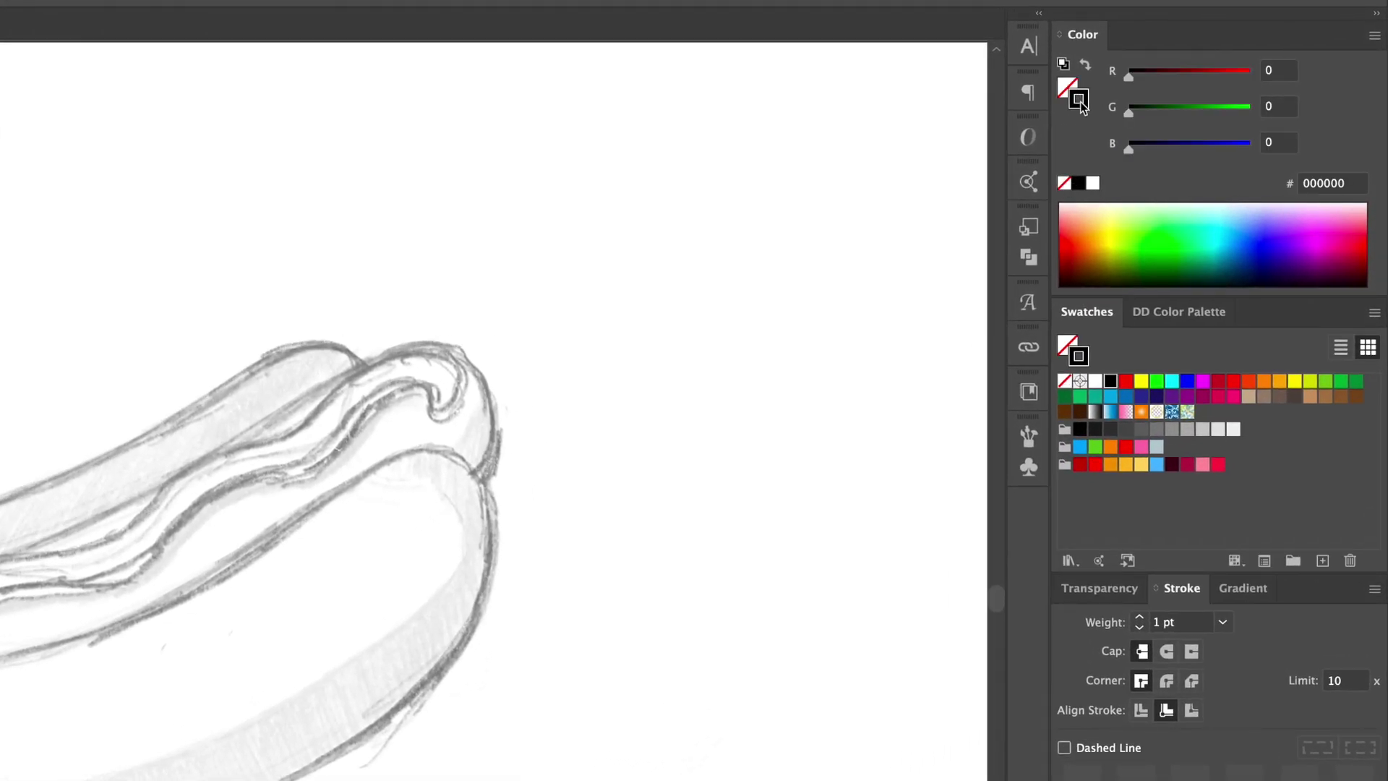
pyautogui.click(1174, 467)
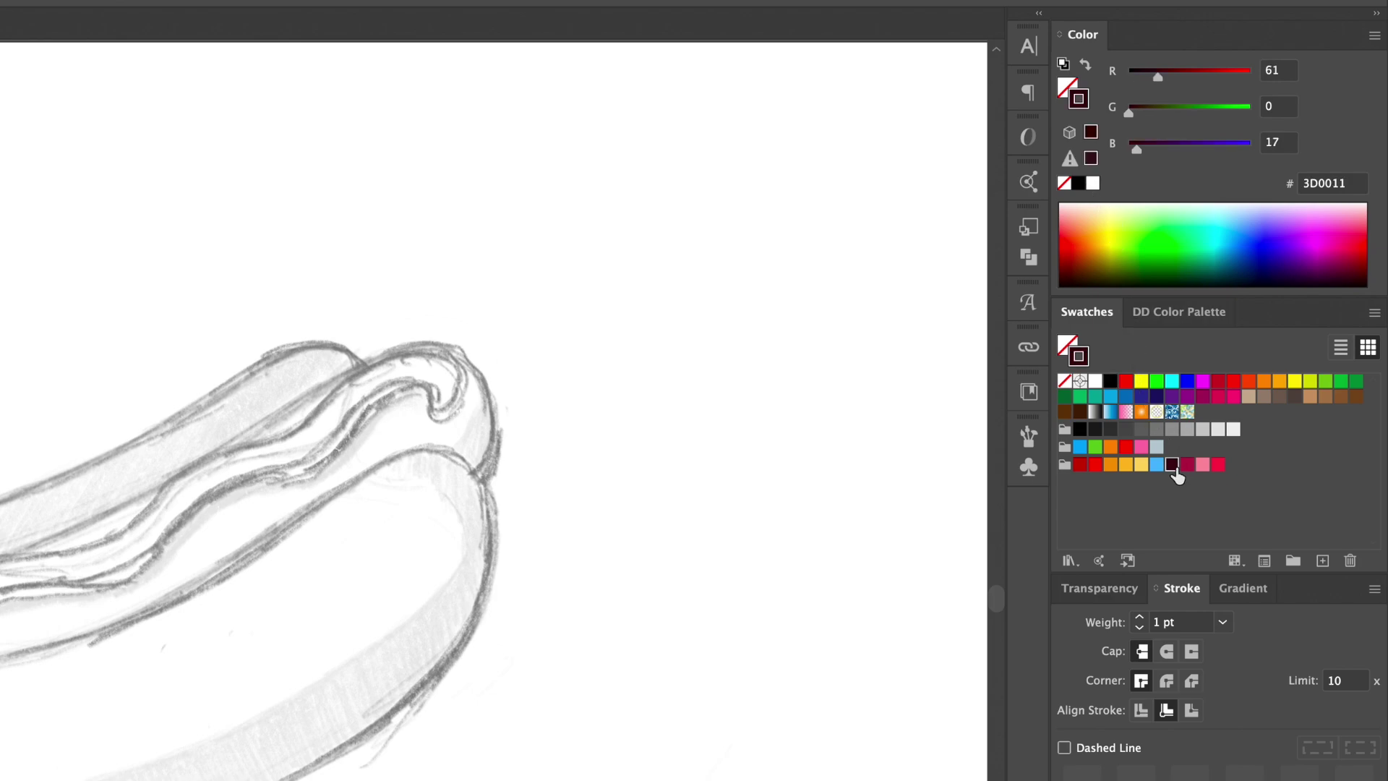
pyautogui.click(1166, 681)
pyautogui.click(1166, 652)
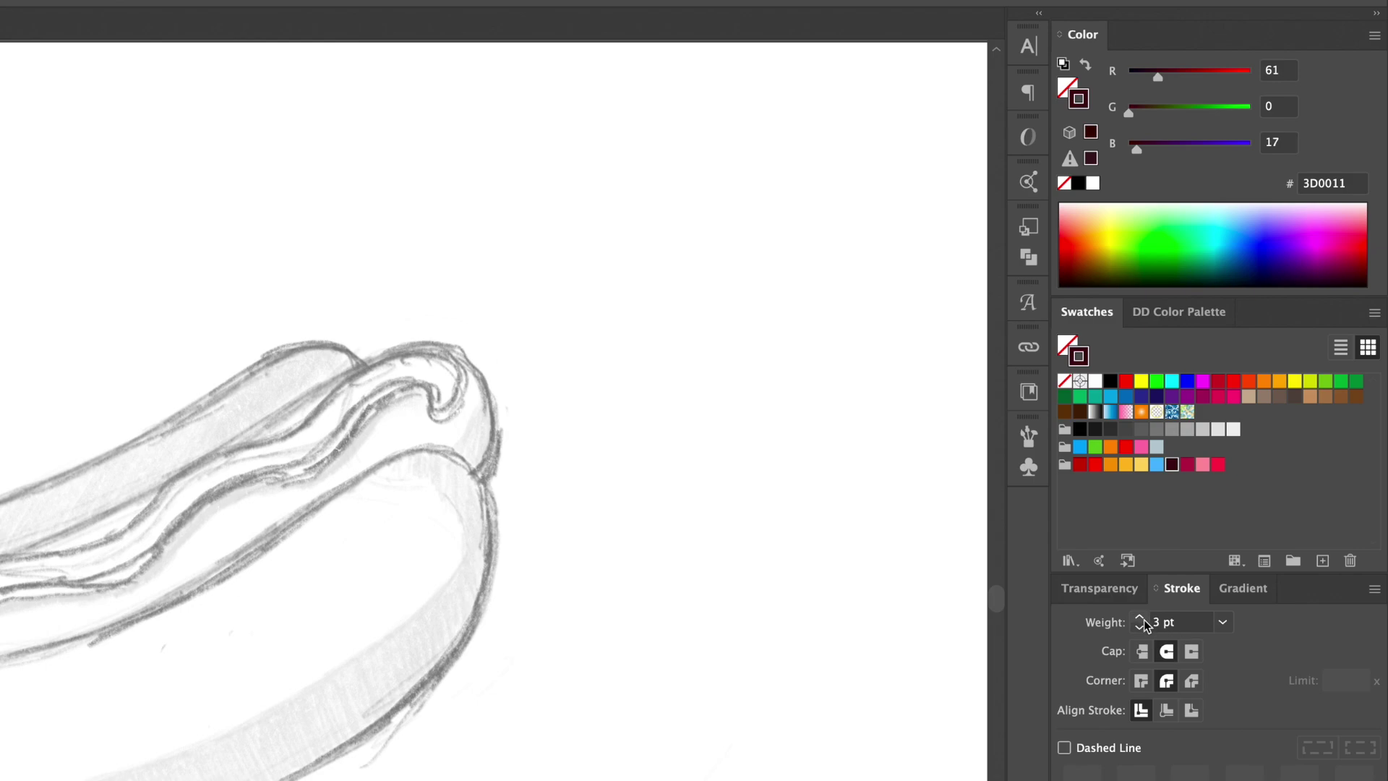
pyautogui.click(1140, 618)
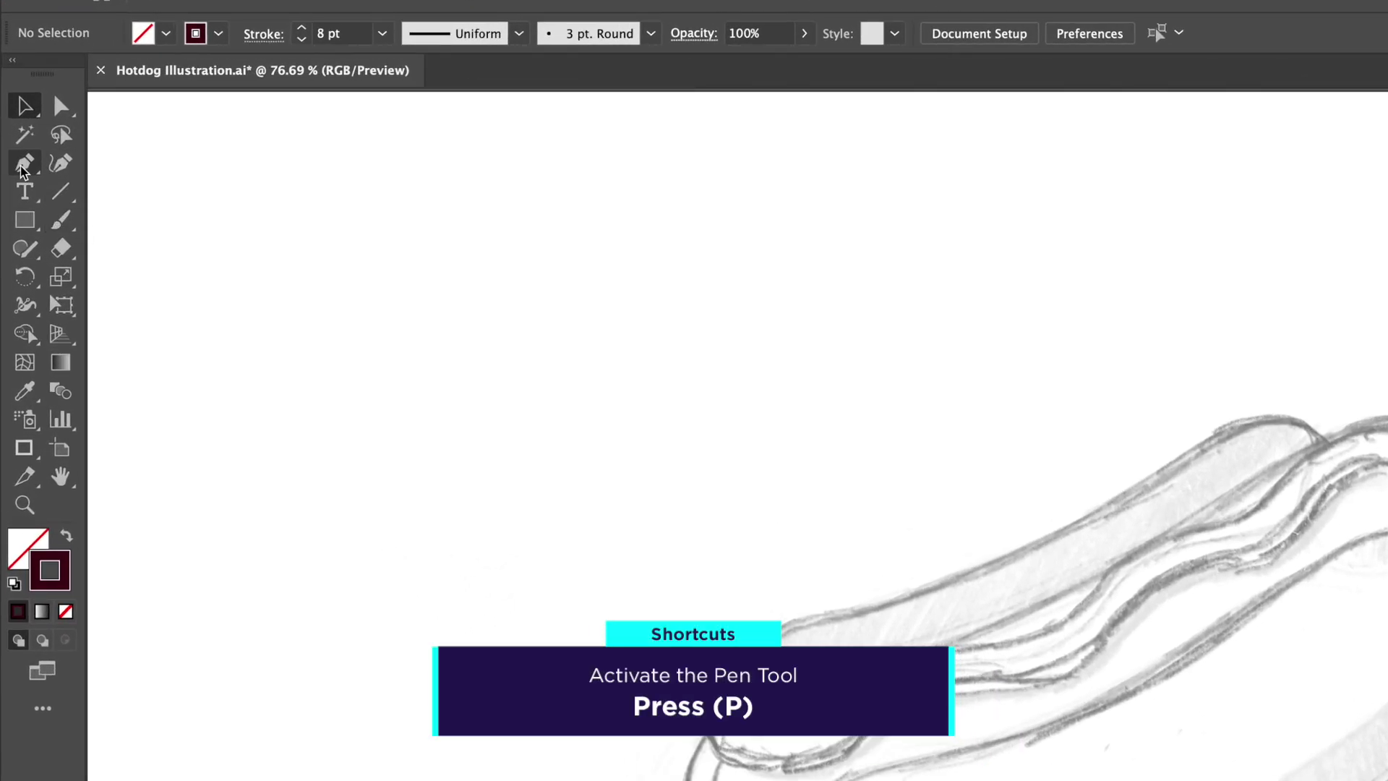
# Trace the front bun of the sketch with the Pen tool as one open curved path, from its inner left curl around to the lower left
pyautogui.click(27, 163)
pyautogui.scroll(3, 461, 584)
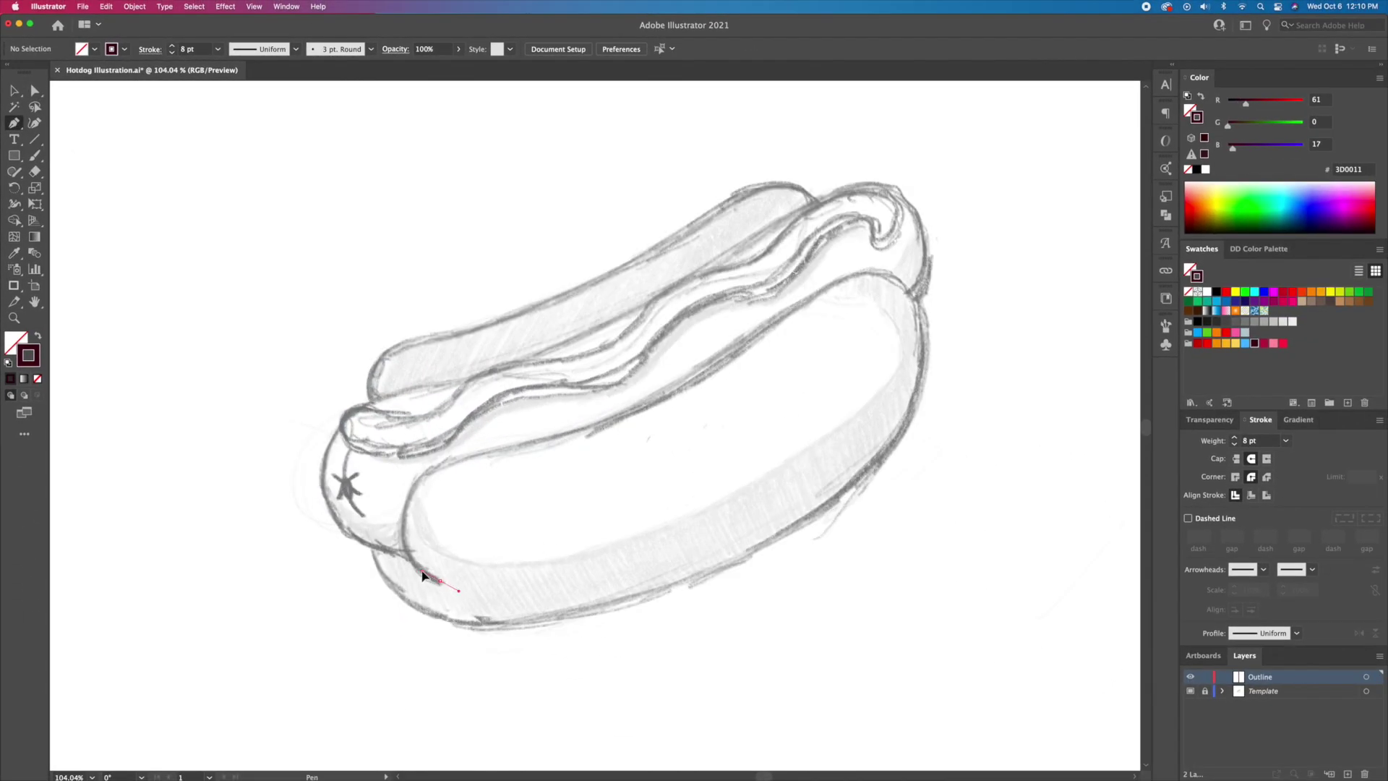
pyautogui.moveTo(424, 575); pyautogui.dragTo(422, 572)
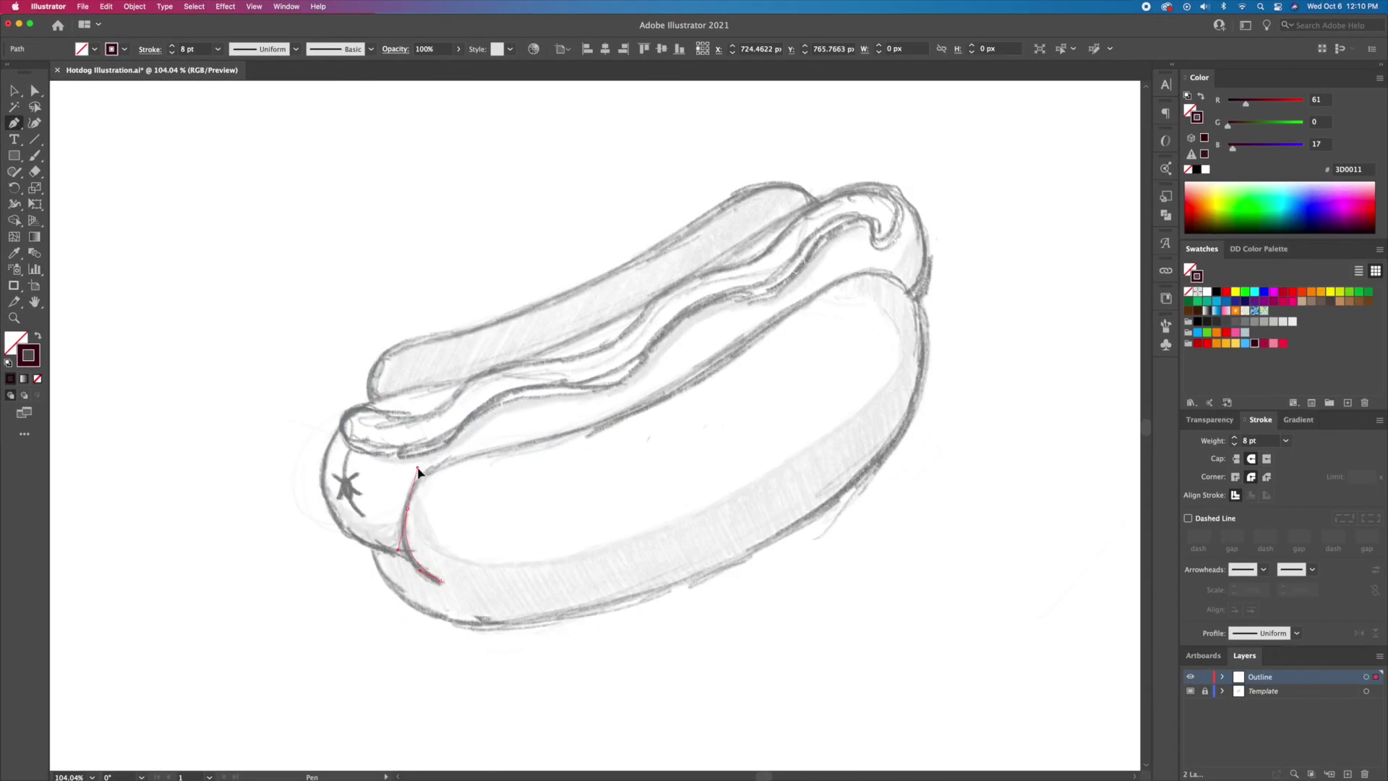
pyautogui.moveTo(418, 472); pyautogui.dragTo(418, 470)
pyautogui.moveTo(538, 443); pyautogui.dragTo(627, 432)
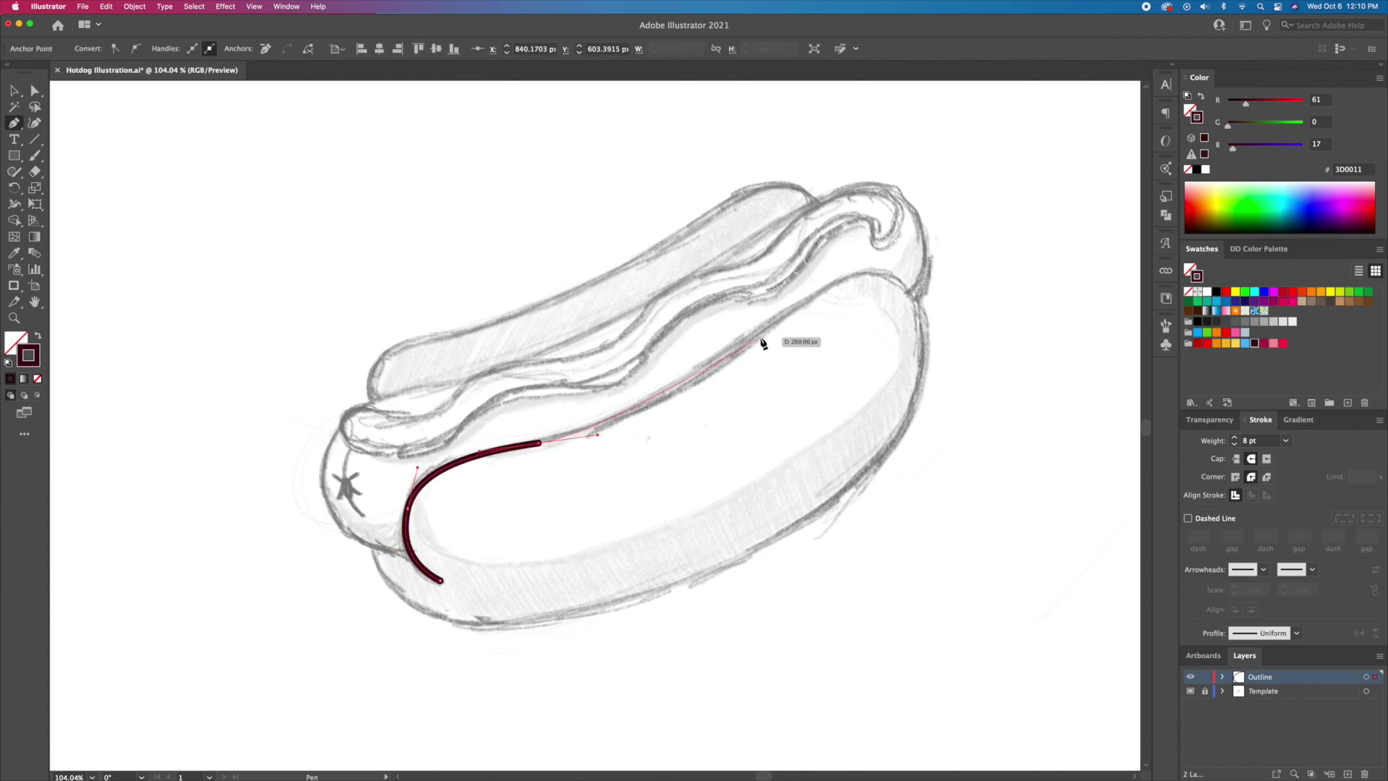
pyautogui.moveTo(761, 337); pyautogui.dragTo(898, 282)
pyautogui.moveTo(896, 279); pyautogui.dragTo(937, 294)
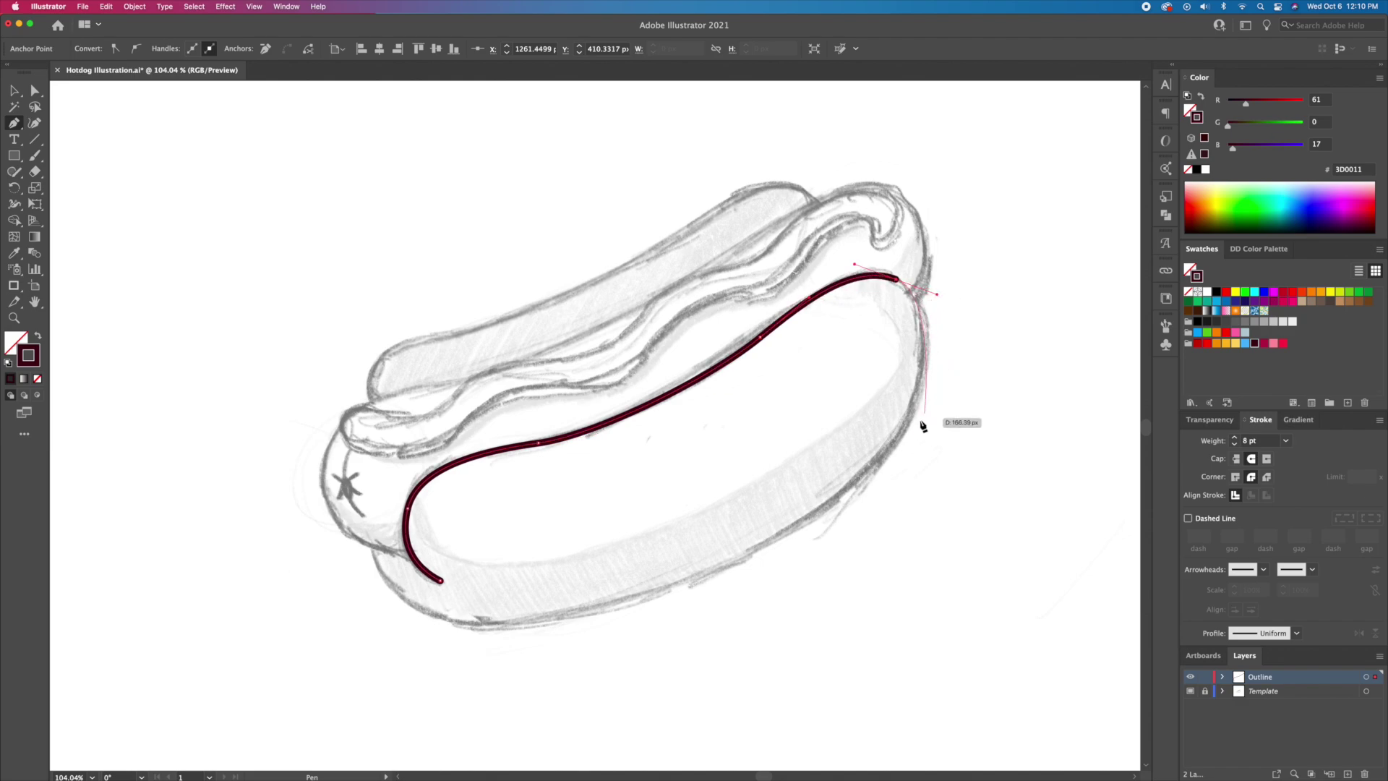
pyautogui.moveTo(883, 453); pyautogui.dragTo(829, 517)
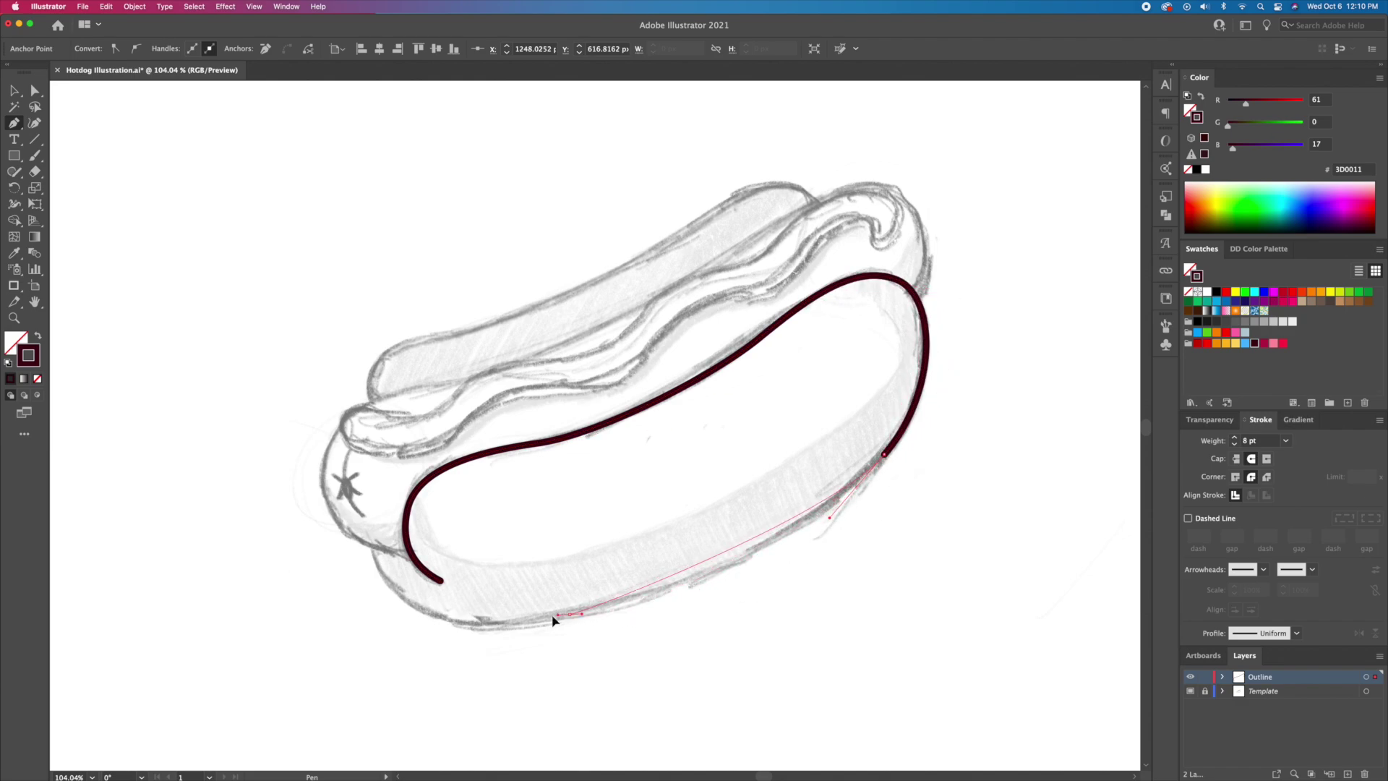
pyautogui.moveTo(370, 541)
pyautogui.mouseDown()
pyautogui.moveTo(241, 378)
pyautogui.moveTo(294, 322)
pyautogui.mouseUp()
pyautogui.press('super+shift+a')
# Adjust the anchor points and handles at the left end of the front bun path to follow the sketch
pyautogui.press('z')
pyautogui.moveTo(414, 531); pyautogui.dragTo(402, 487)
pyautogui.press('v')
pyautogui.click(412, 480)
pyautogui.press('a')
pyautogui.click(402, 491)
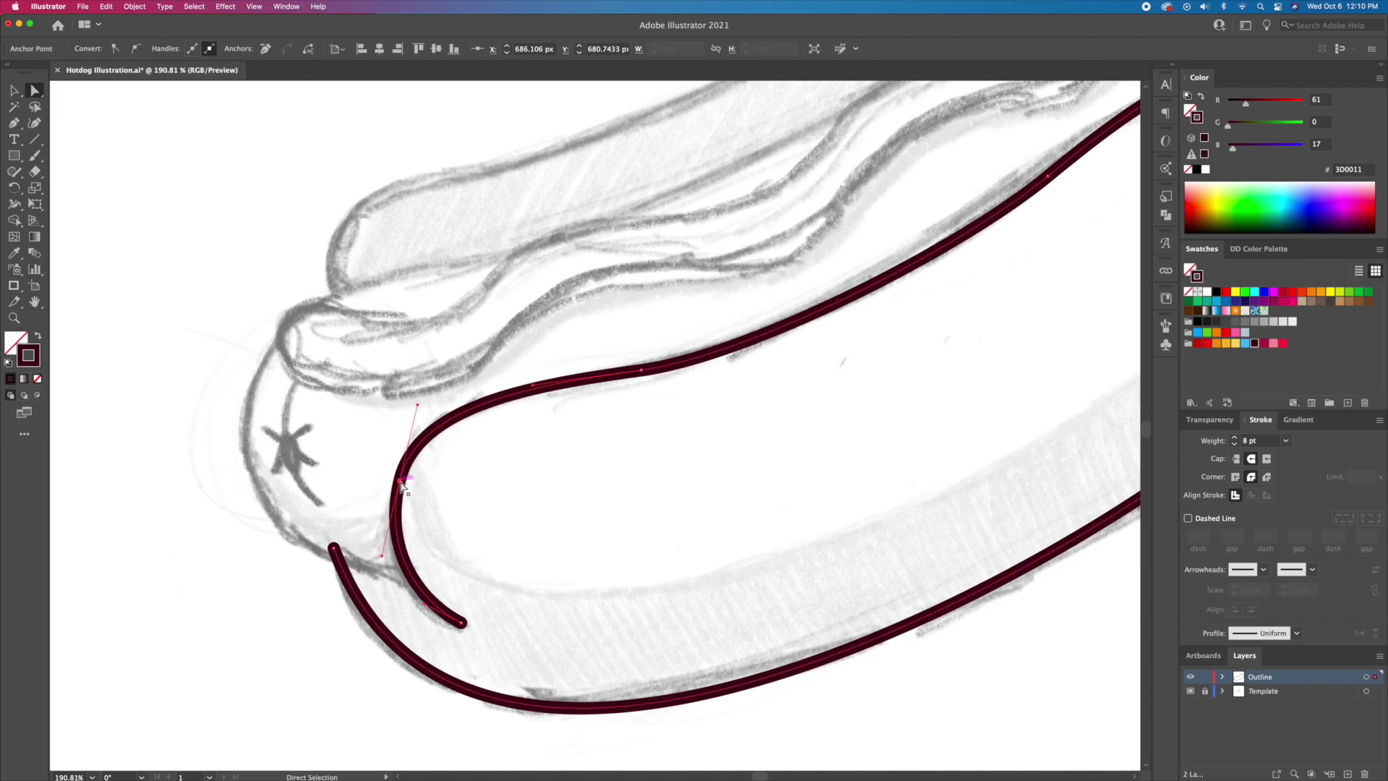
pyautogui.moveTo(460, 623); pyautogui.dragTo(466, 633)
pyautogui.moveTo(628, 514); pyautogui.dragTo(491, 631)
pyautogui.moveTo(503, 487); pyautogui.dragTo(509, 488)
pyautogui.moveTo(617, 471); pyautogui.dragTo(645, 462)
# Fine-tune the anchor points and handles along the upper edge and right end of the front bun path
pyautogui.moveTo(851, 359); pyautogui.dragTo(616, 510)
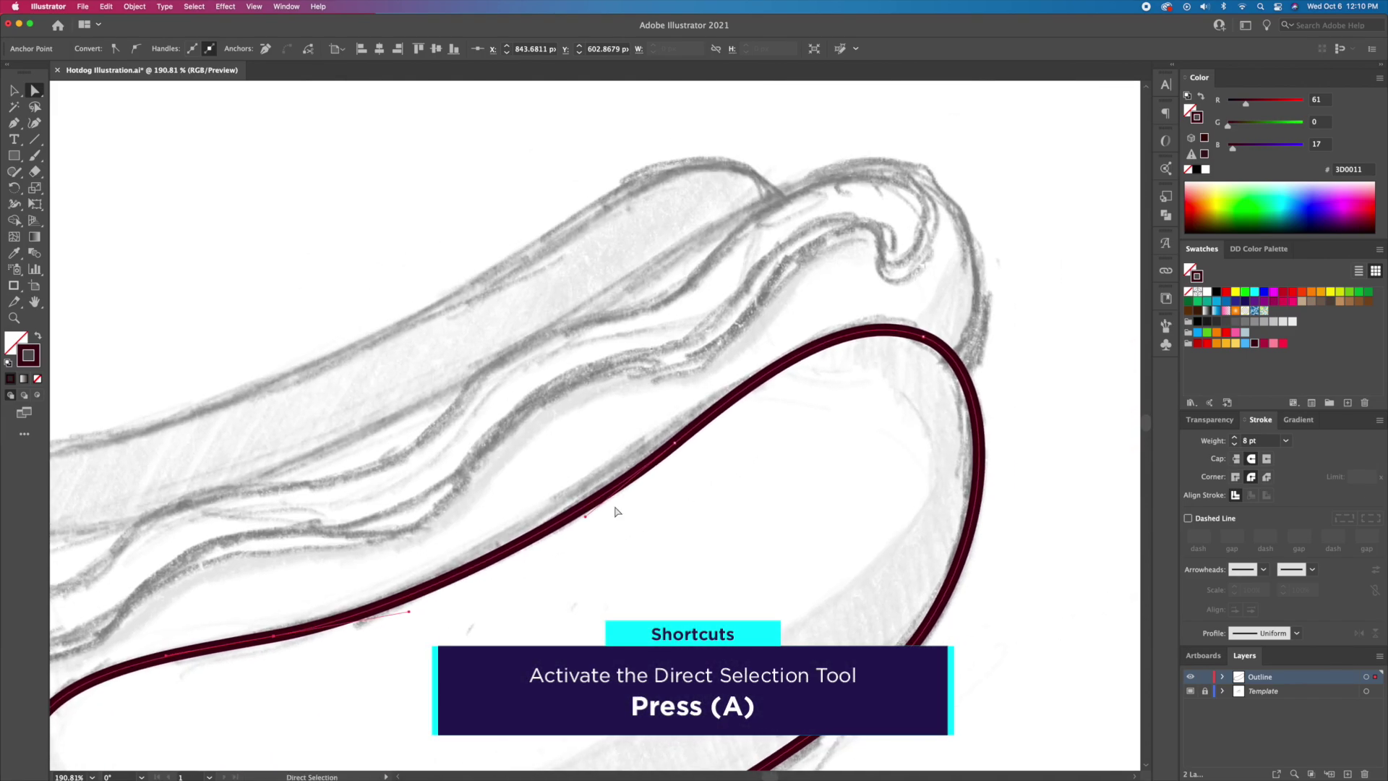
pyautogui.moveTo(674, 443); pyautogui.dragTo(669, 441)
pyautogui.moveTo(923, 336); pyautogui.dragTo(924, 337)
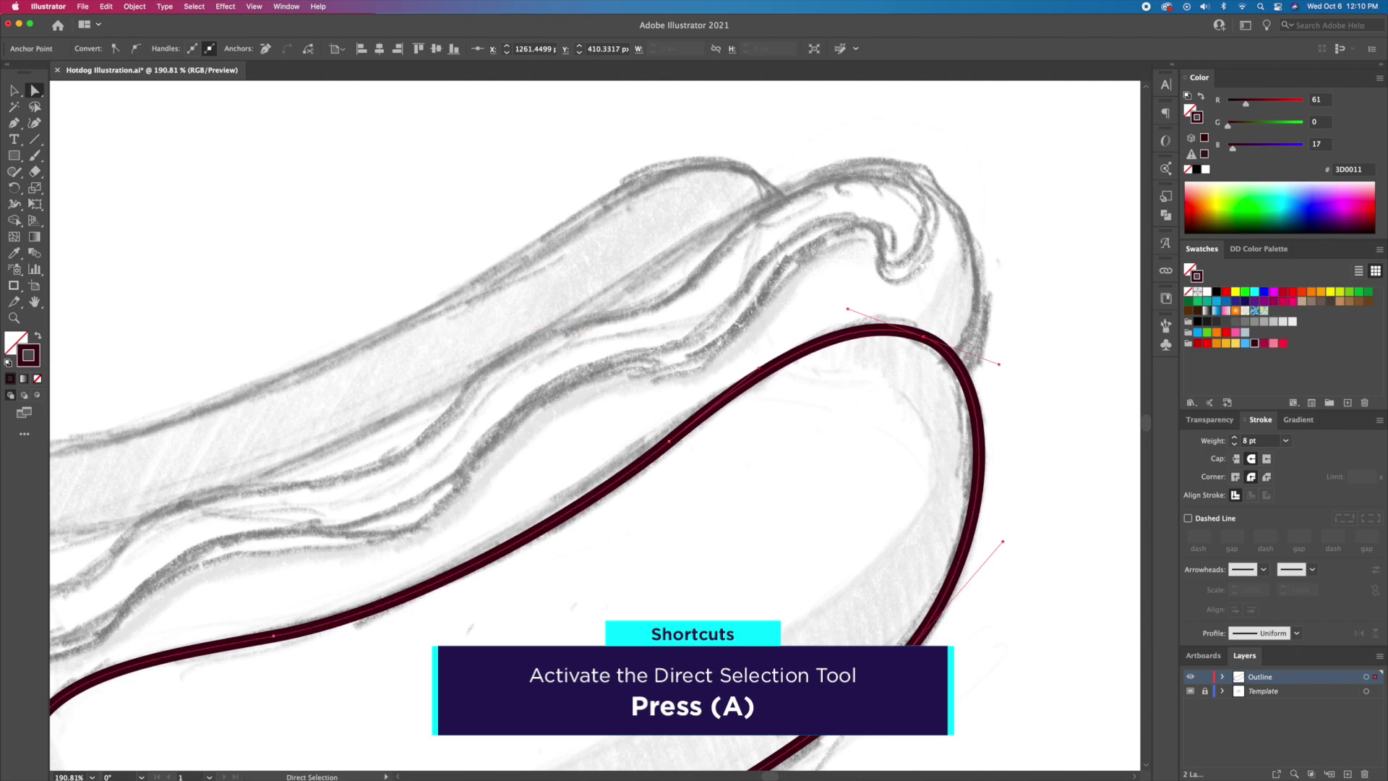
pyautogui.click(903, 657)
pyautogui.moveTo(908, 662); pyautogui.dragTo(840, 457)
pyautogui.moveTo(931, 334); pyautogui.dragTo(938, 338)
pyautogui.click(939, 415)
pyautogui.press('v')
pyautogui.scroll(-3, 937, 415)
# Check the bun outline with the Template layer briefly hidden, and set the bun path's stroke weight to 10 pt
pyautogui.moveTo(694, 579); pyautogui.dragTo(787, 599)
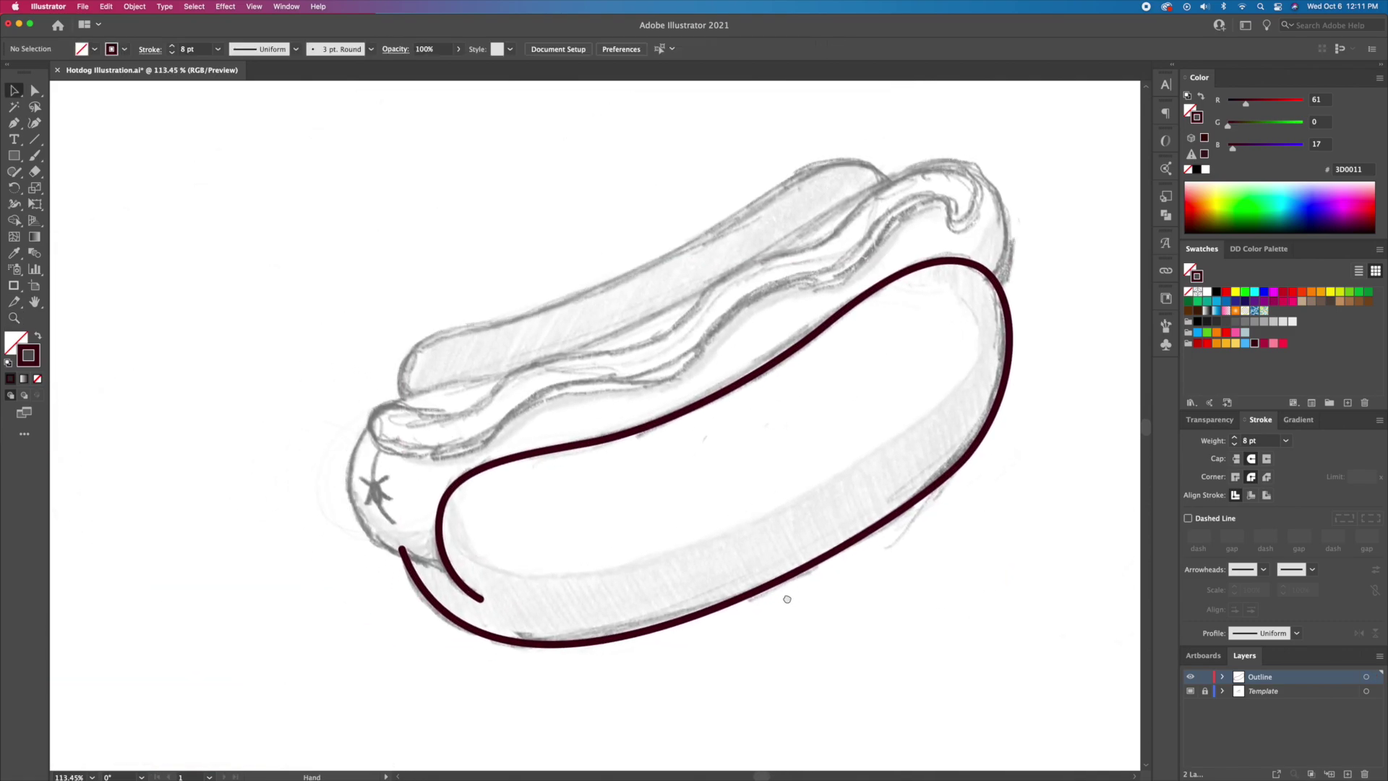
pyautogui.click(1190, 691)
pyautogui.click(1191, 691)
pyautogui.click(915, 504)
pyautogui.click(1234, 437)
pyautogui.click(1234, 437)
pyautogui.click(911, 637)
# Draw a circle about 178 px wide over the sausage's left end with the Ellipse tool
pyautogui.press('z')
pyautogui.moveTo(813, 402); pyautogui.dragTo(831, 401)
pyautogui.moveTo(14, 156); pyautogui.dragTo(61, 187)
pyautogui.moveTo(319, 449); pyautogui.dragTo(478, 563)
# Copy the circle to the sausage's right end and scale the copy down to about 156 px wide
pyautogui.press('v')
pyautogui.moveTo(471, 534); pyautogui.dragTo(1032, 264)
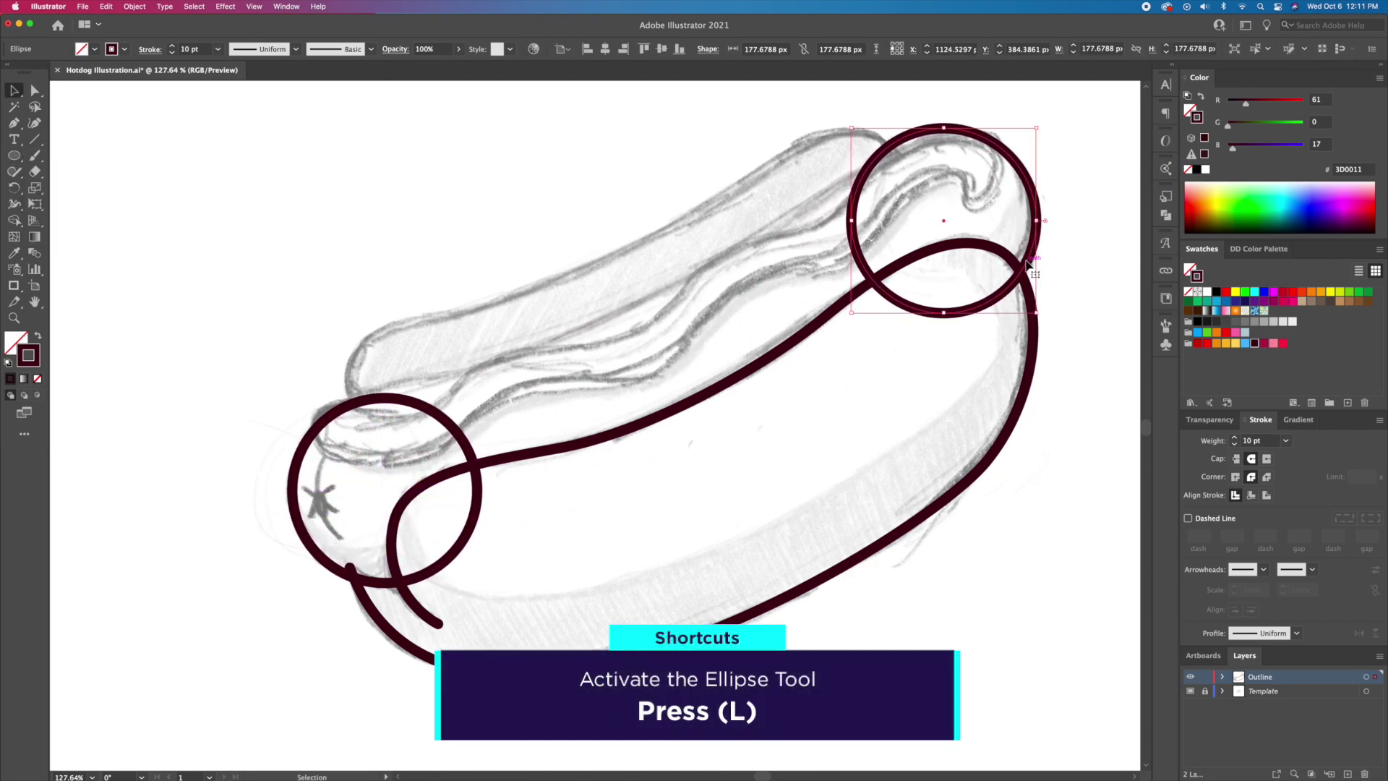
pyautogui.moveTo(1038, 127); pyautogui.dragTo(1025, 141)
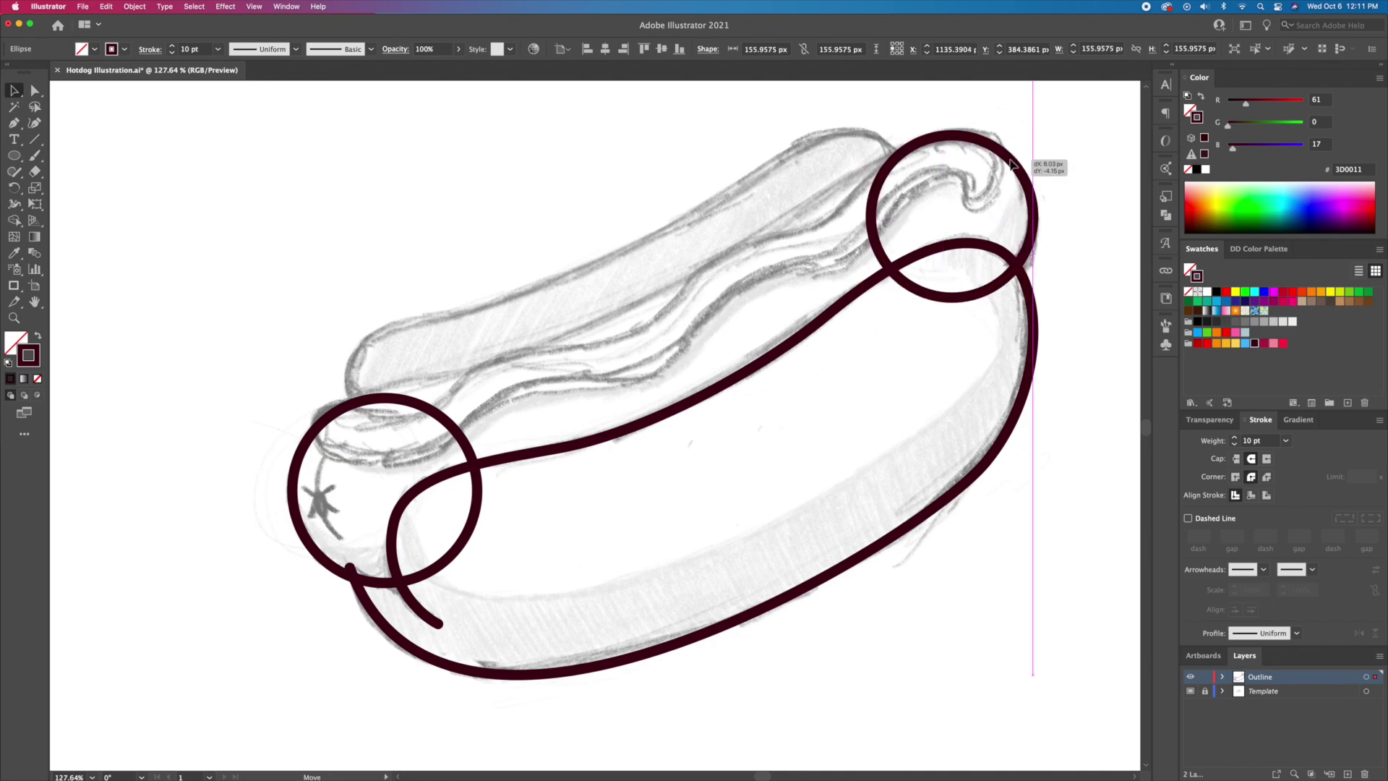
# Add an anchor point at the right circle's upper left and delete its leftmost anchor to leave an open arc
pyautogui.scroll(2, 604, 232)
pyautogui.click(13, 124)
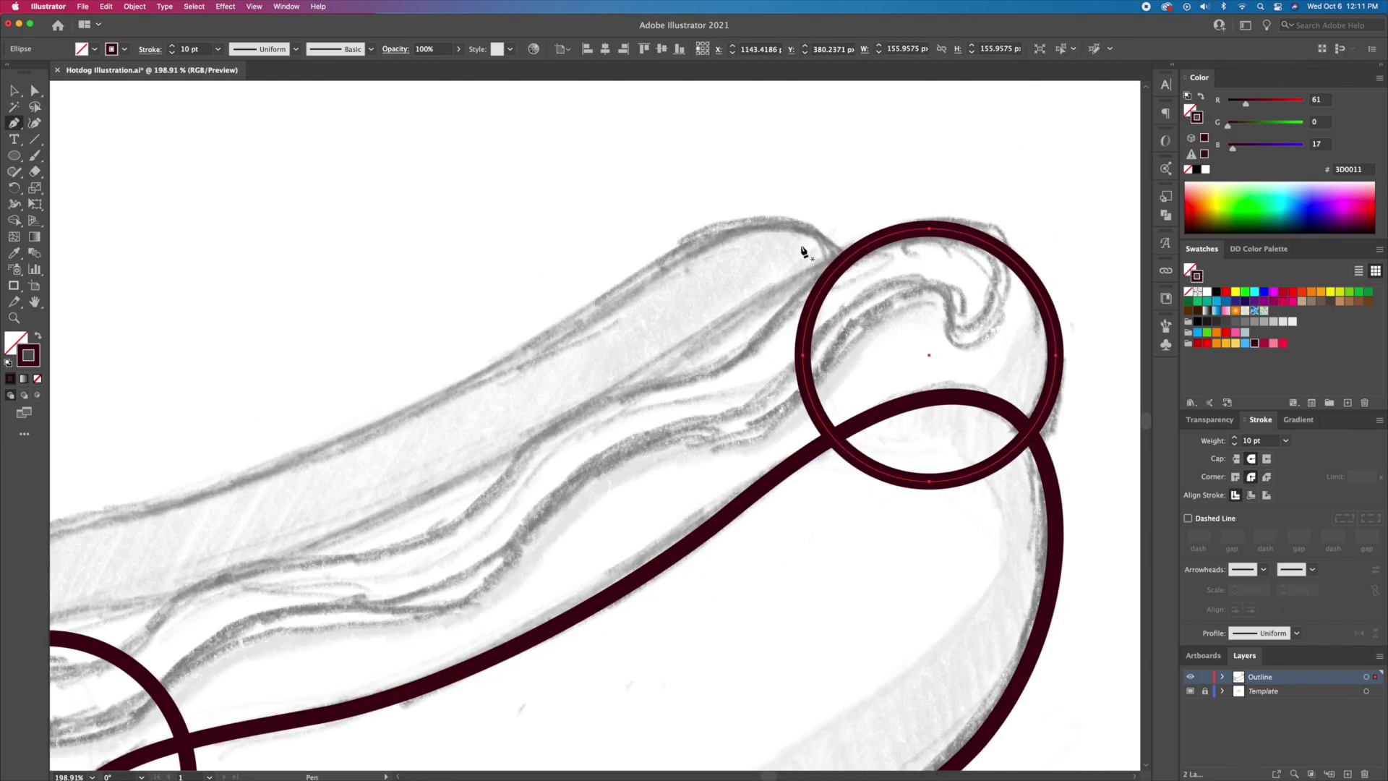
pyautogui.click(869, 246)
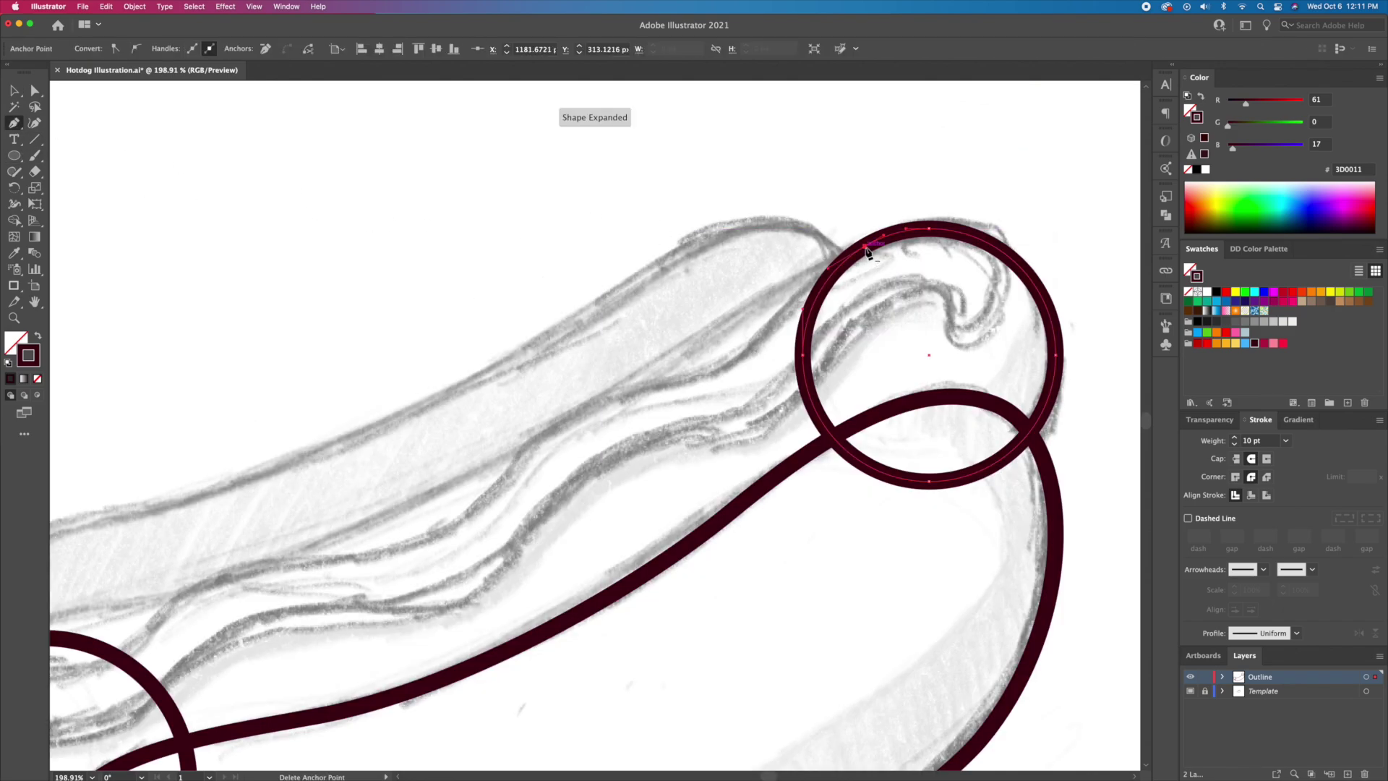
pyautogui.press('a')
pyautogui.click(804, 355)
pyautogui.press('Delete')
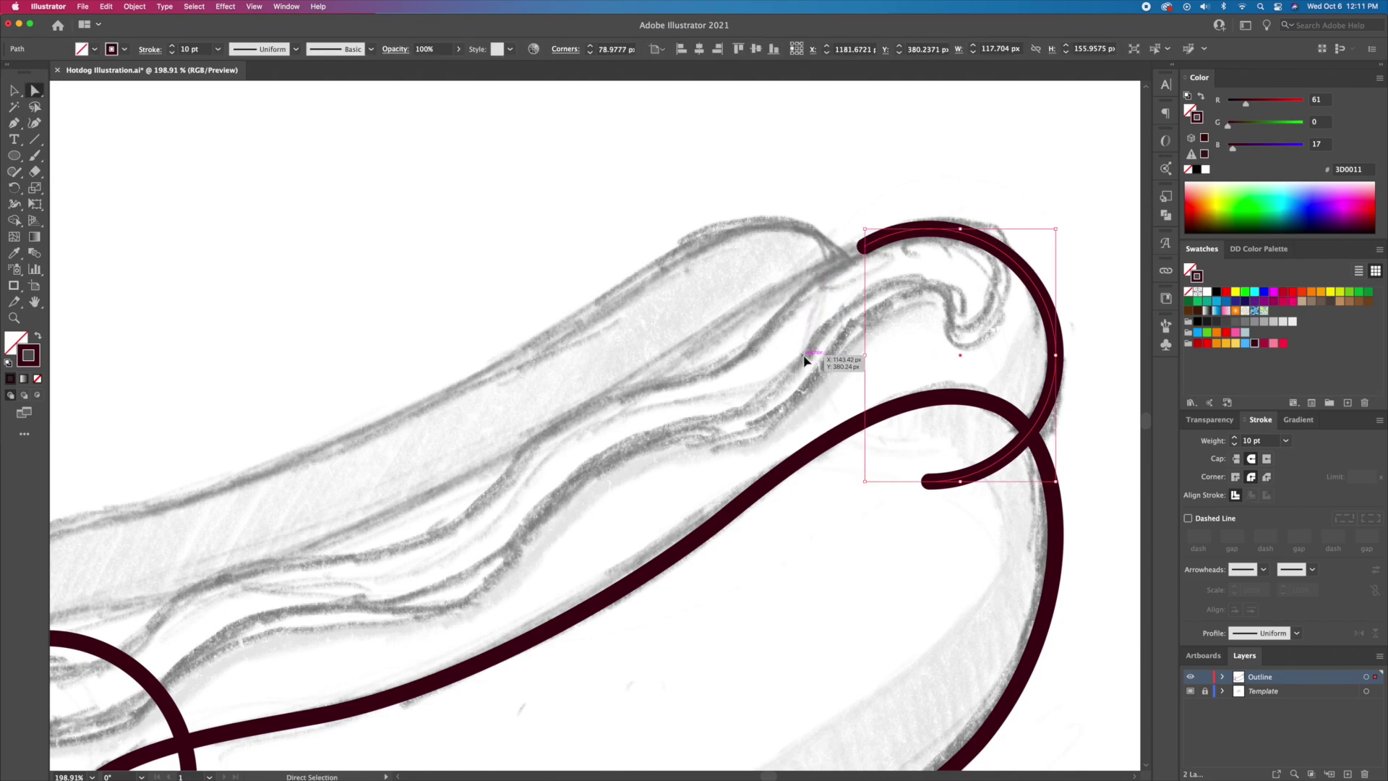
pyautogui.keyDown('super'); pyautogui.click(807, 362); pyautogui.keyUp('super')
# Rotate the left circle until its right anchor meets the bun line, and delete that anchor to leave an open arc
pyautogui.press('z')
pyautogui.moveTo(805, 362); pyautogui.dragTo(657, 383)
pyautogui.moveTo(657, 384); pyautogui.dragTo(808, 261)
pyautogui.moveTo(385, 513); pyautogui.dragTo(492, 513)
pyautogui.press('v')
pyautogui.click(631, 342)
pyautogui.press('p')
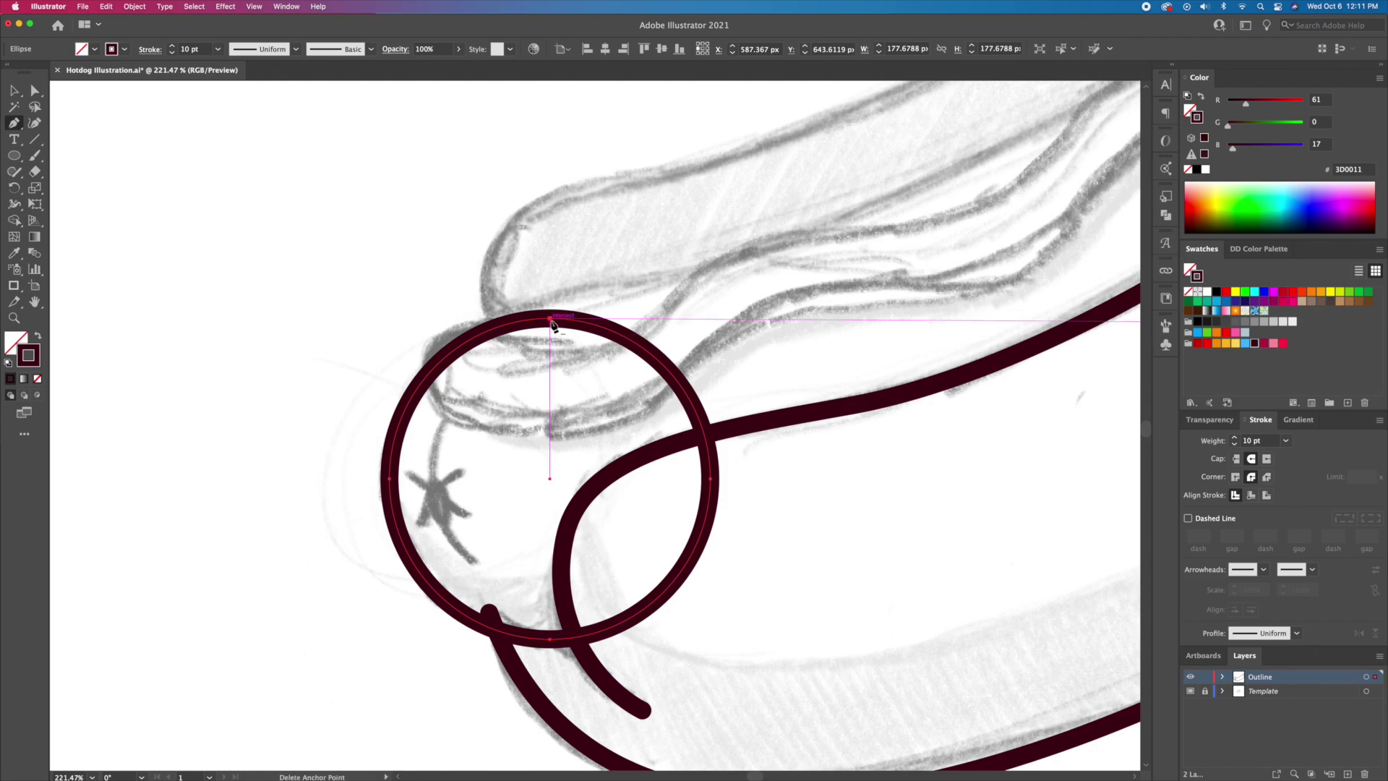
pyautogui.press('v')
pyautogui.moveTo(719, 318); pyautogui.dragTo(665, 281)
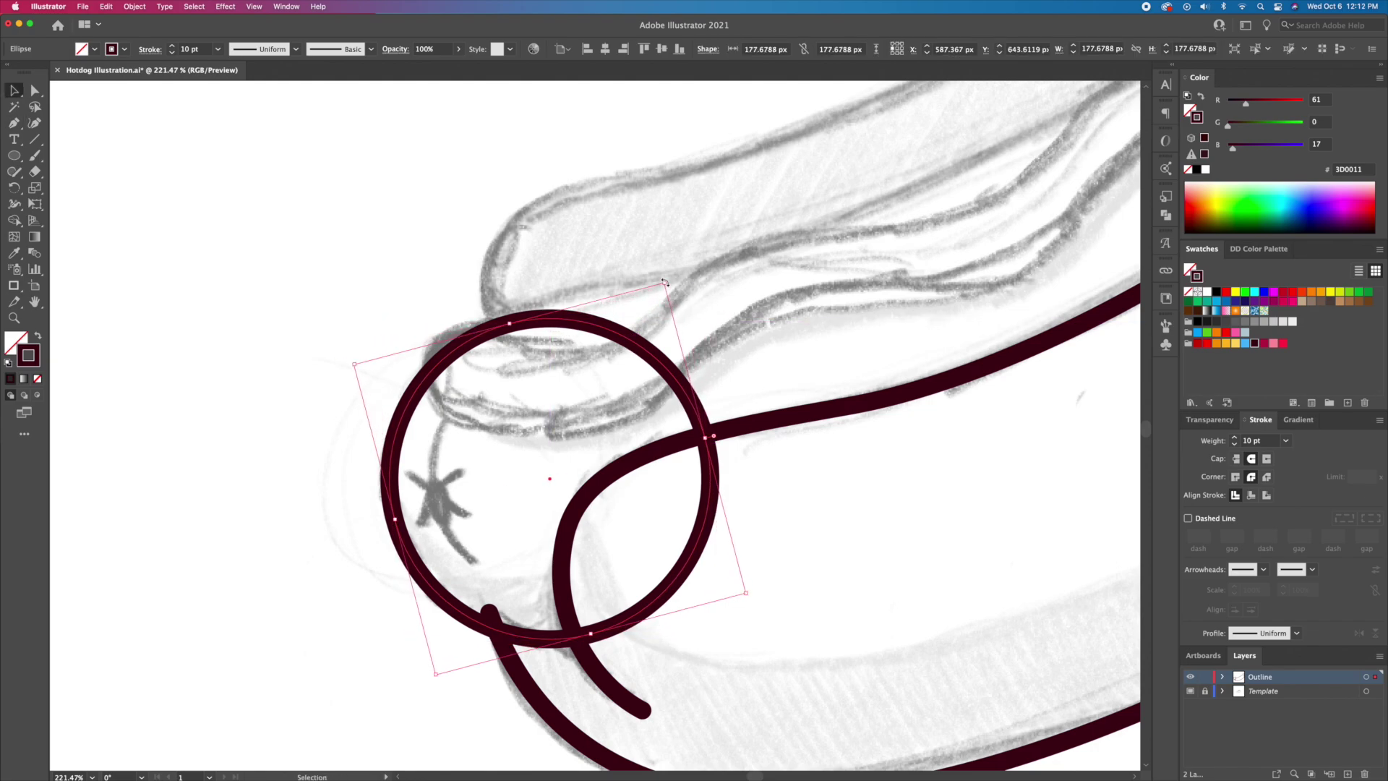
pyautogui.press('a')
pyautogui.click(706, 438)
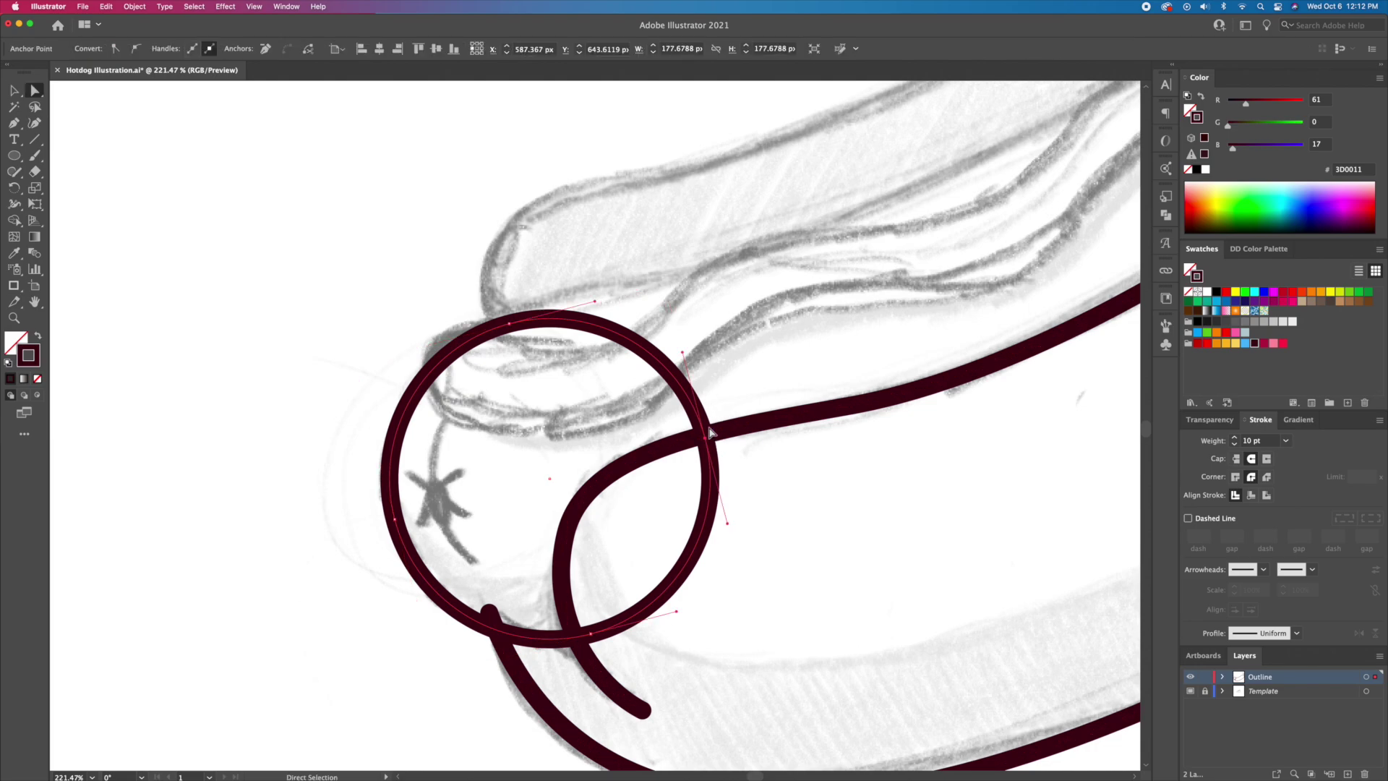
pyautogui.press('Delete')
pyautogui.press('v')
# Connect the two end arcs with a curved Pen path along the sausage's upper edge
pyautogui.press('z')
pyautogui.moveTo(654, 360); pyautogui.dragTo(410, 489)
pyautogui.press('space')
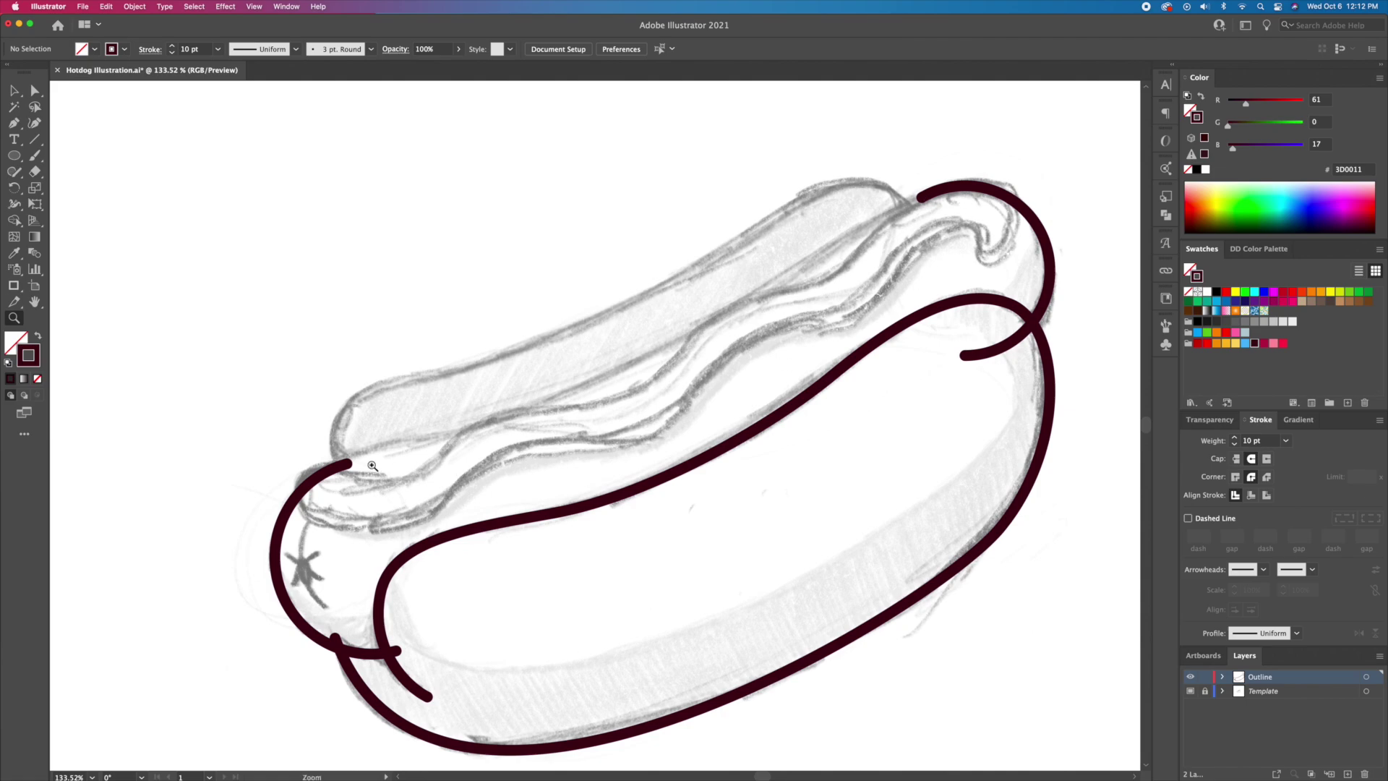
pyautogui.press('p')
pyautogui.moveTo(893, 213); pyautogui.dragTo(883, 216)
pyautogui.moveTo(640, 357); pyautogui.dragTo(541, 406)
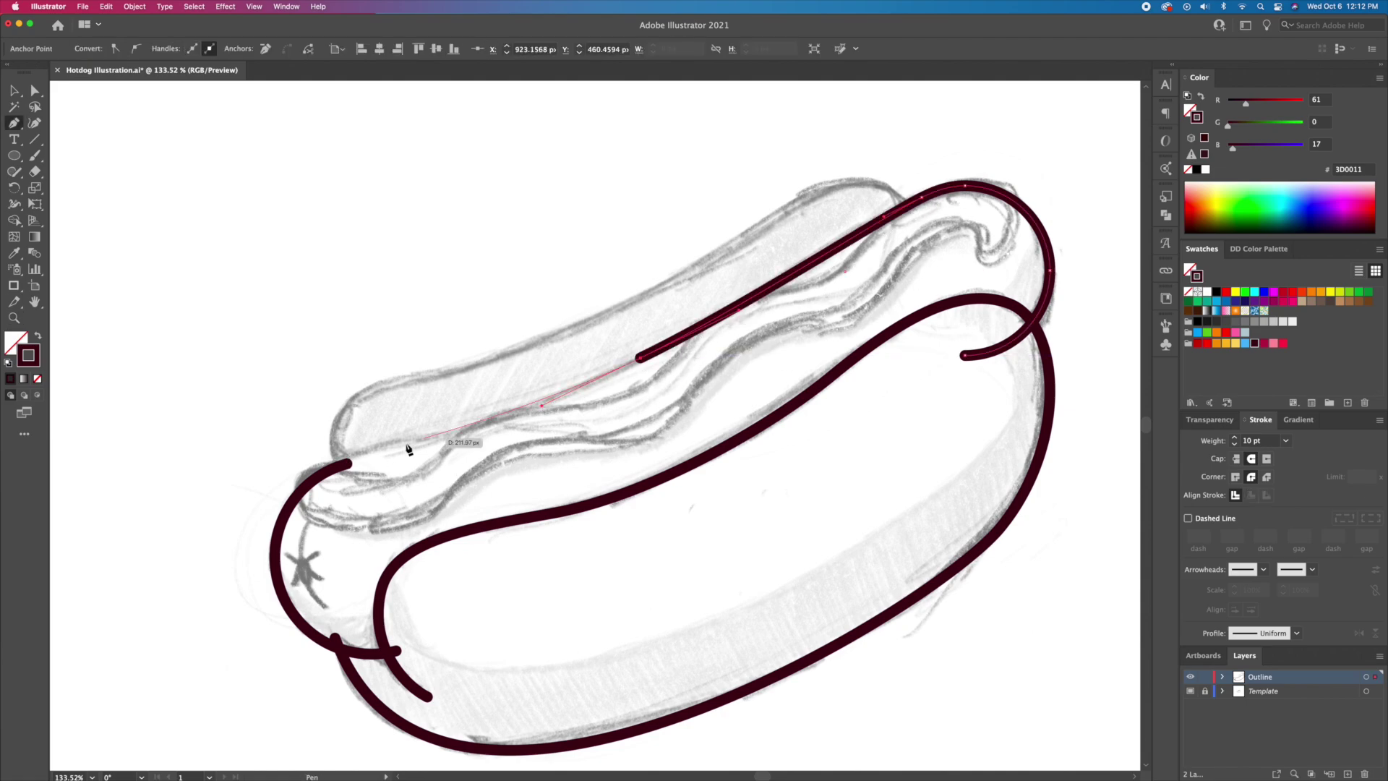
pyautogui.click(349, 463)
pyautogui.press('v')
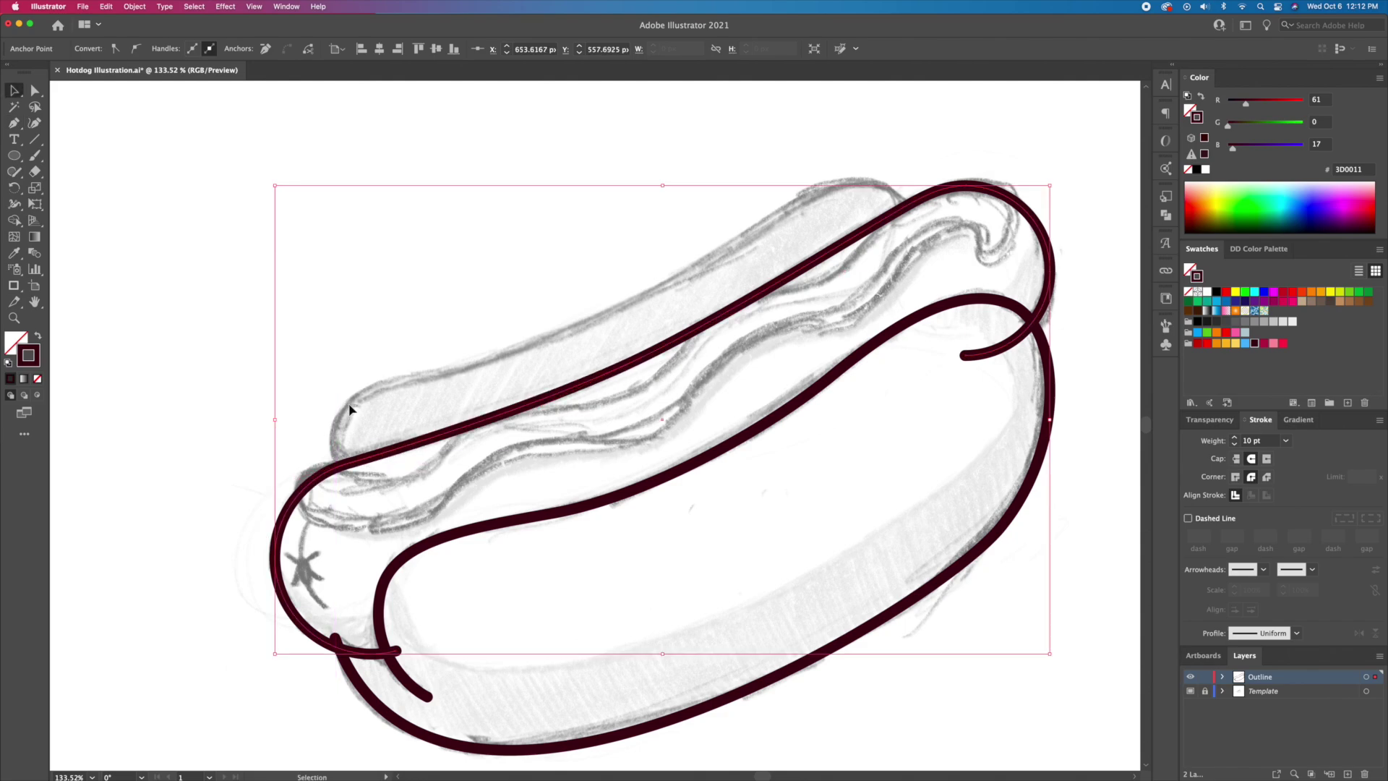
pyautogui.click(349, 409)
# Trace the back bun with the Pen tool as an open curved path whose ends overlap the sausage outline
pyautogui.moveTo(553, 361)
pyautogui.mouseDown()
pyautogui.moveTo(534, 357)
pyautogui.moveTo(358, 481)
pyautogui.mouseUp()
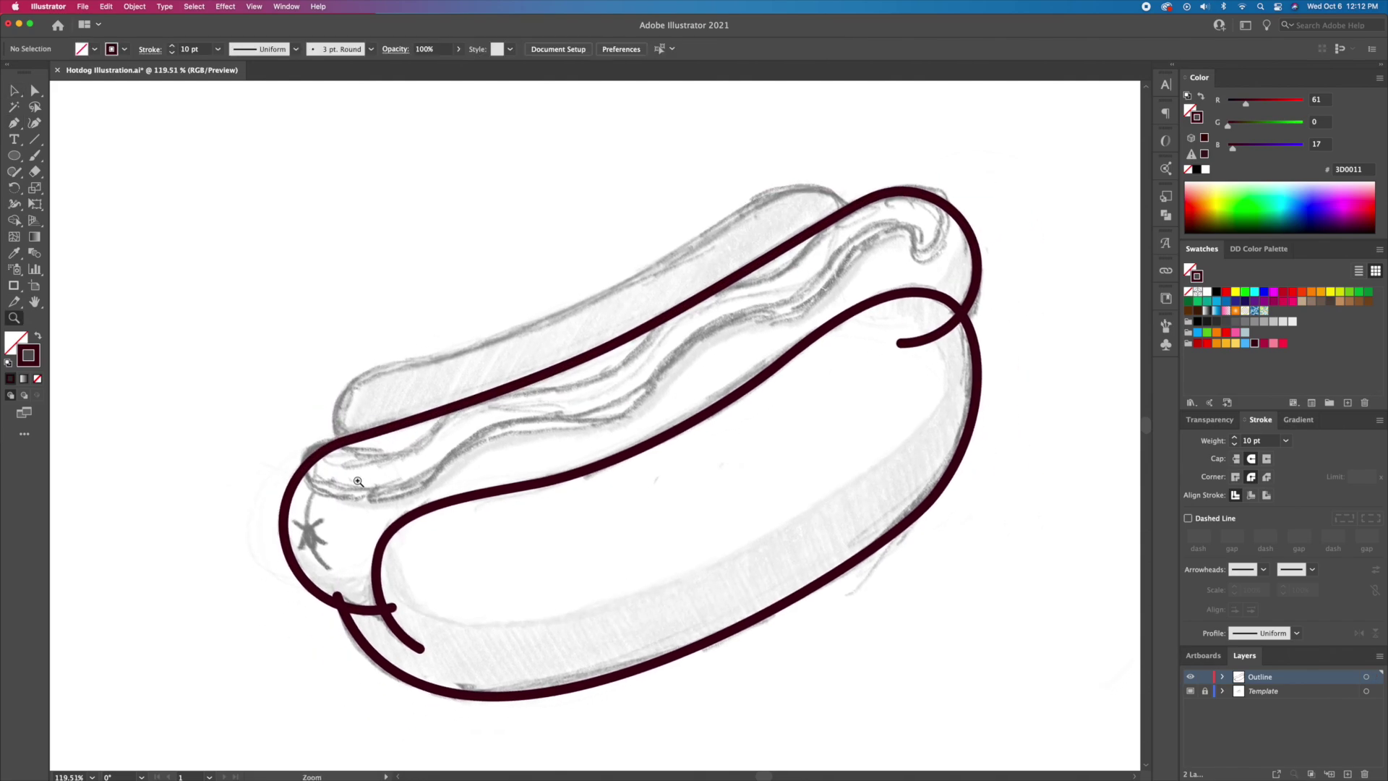
pyautogui.moveTo(389, 361); pyautogui.dragTo(455, 381)
pyautogui.press('p')
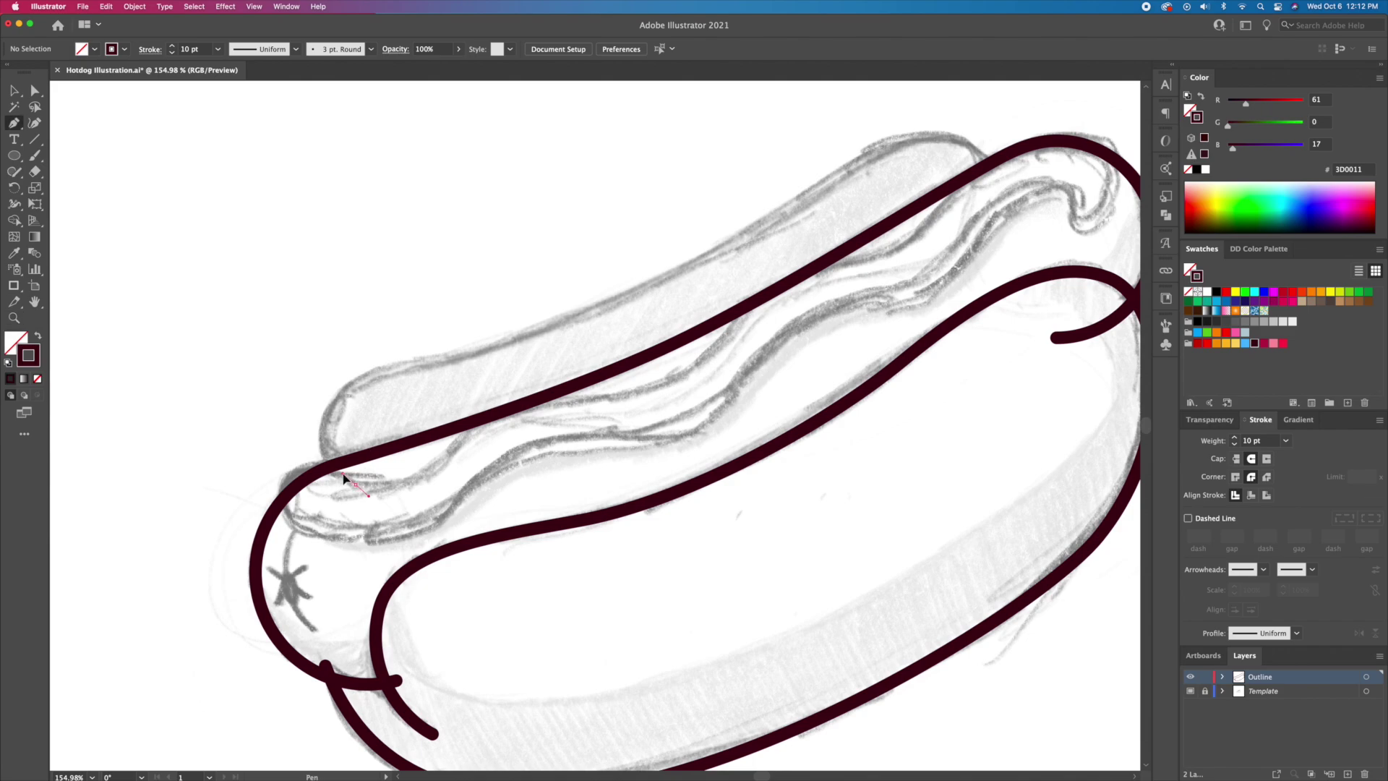
pyautogui.moveTo(338, 389); pyautogui.dragTo(370, 345)
pyautogui.moveTo(641, 287)
pyautogui.mouseDown()
pyautogui.moveTo(781, 217)
pyautogui.moveTo(896, 266)
pyautogui.mouseUp()
pyautogui.scroll(3, 781, 216)
pyautogui.hscroll(3, 781, 216)
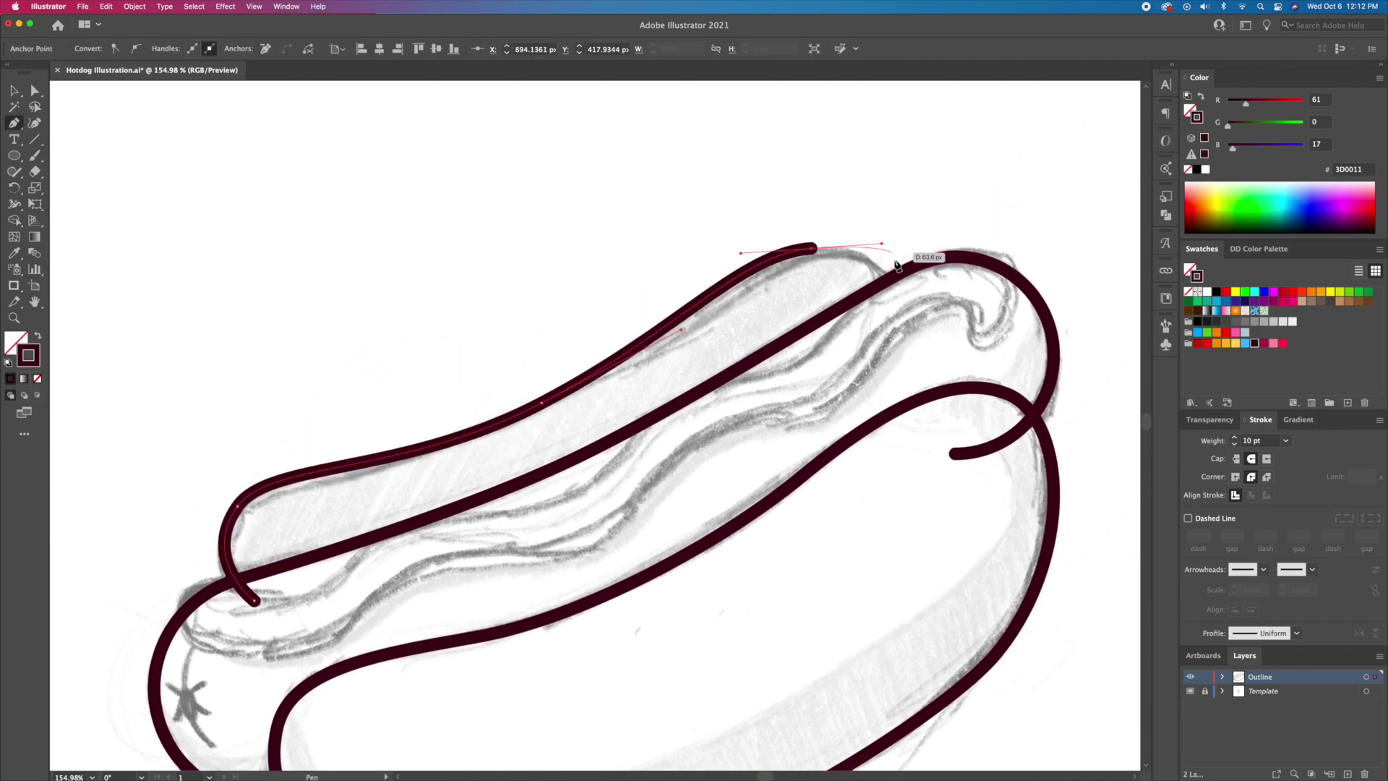
pyautogui.click(892, 295)
pyautogui.keyDown('super'); pyautogui.click(631, 257); pyautogui.keyUp('super')
pyautogui.press('z')
pyautogui.moveTo(636, 257); pyautogui.dragTo(493, 366)
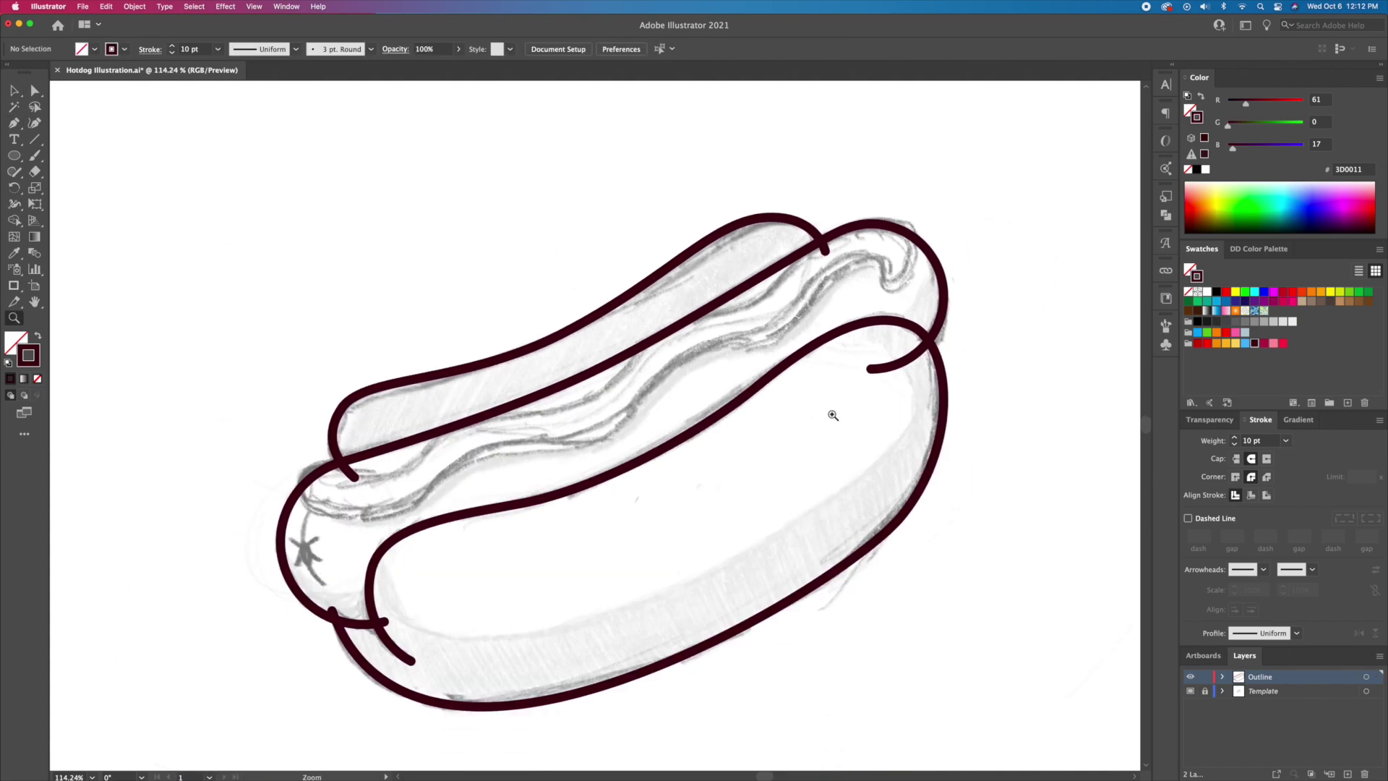
# Hide the Template layer to review the traced hotdog outline on its own
pyautogui.moveTo(740, 390); pyautogui.dragTo(750, 379)
pyautogui.click(1191, 691)
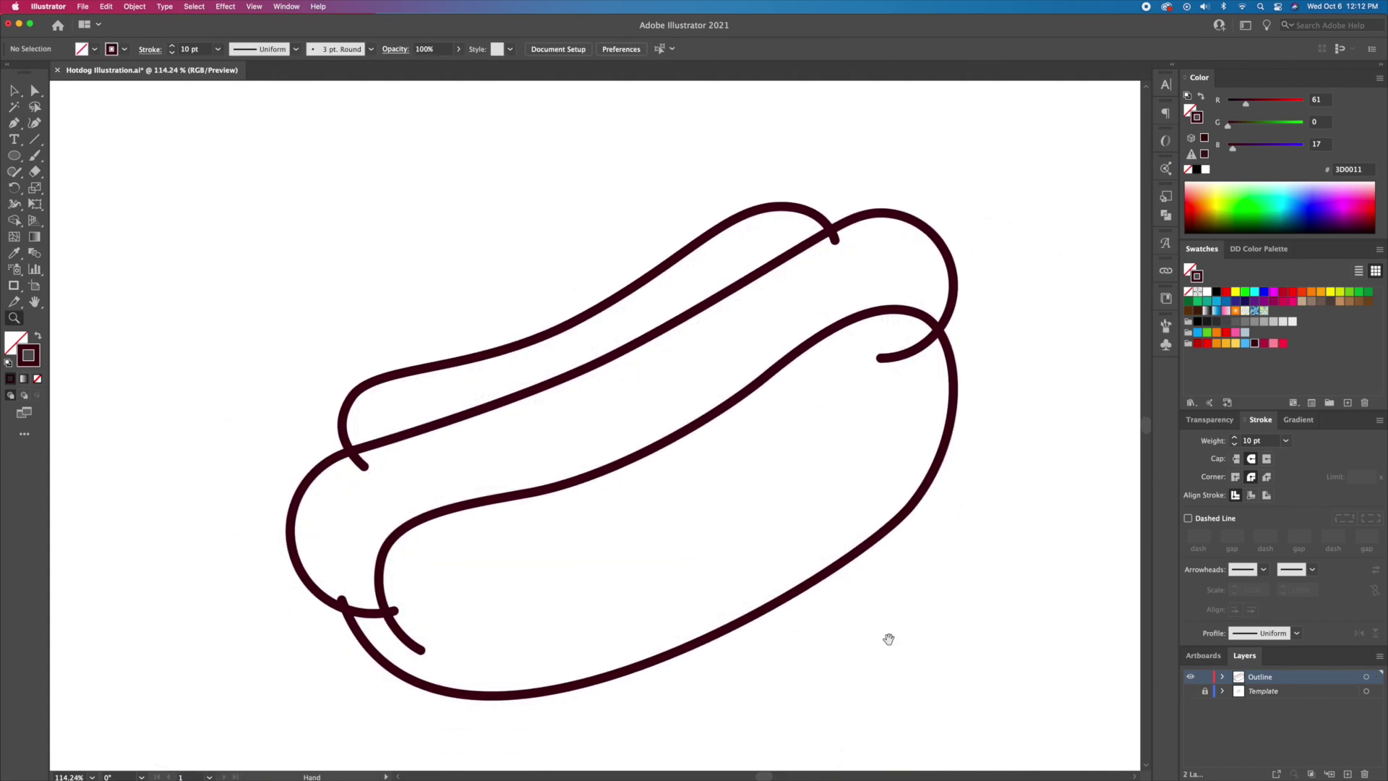
pyautogui.scroll(-2, 885, 614)
pyautogui.hscroll(-1, 886, 615)
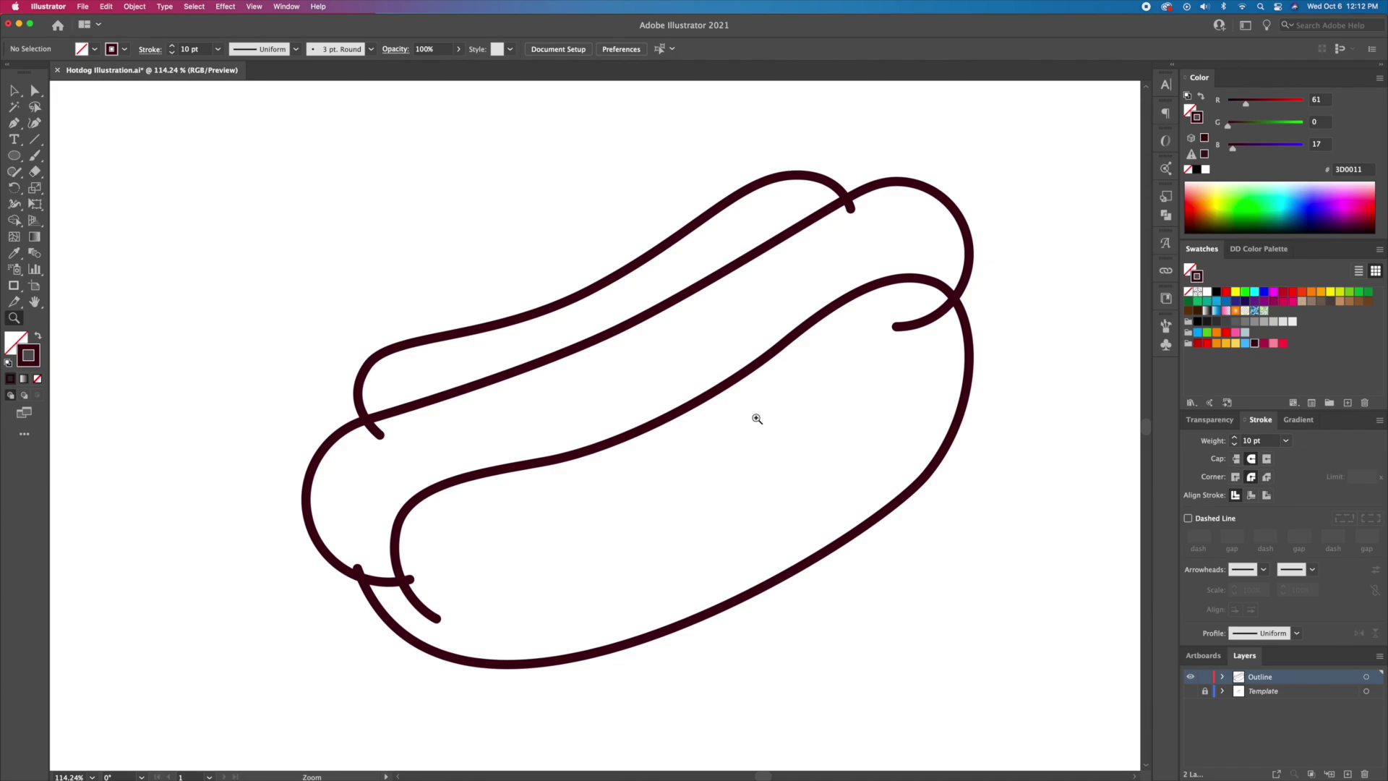
# Select all the outline paths and trim the back bun's overhanging upper-right end with the Shape Builder tool
pyautogui.press('v')
pyautogui.press('super+a')
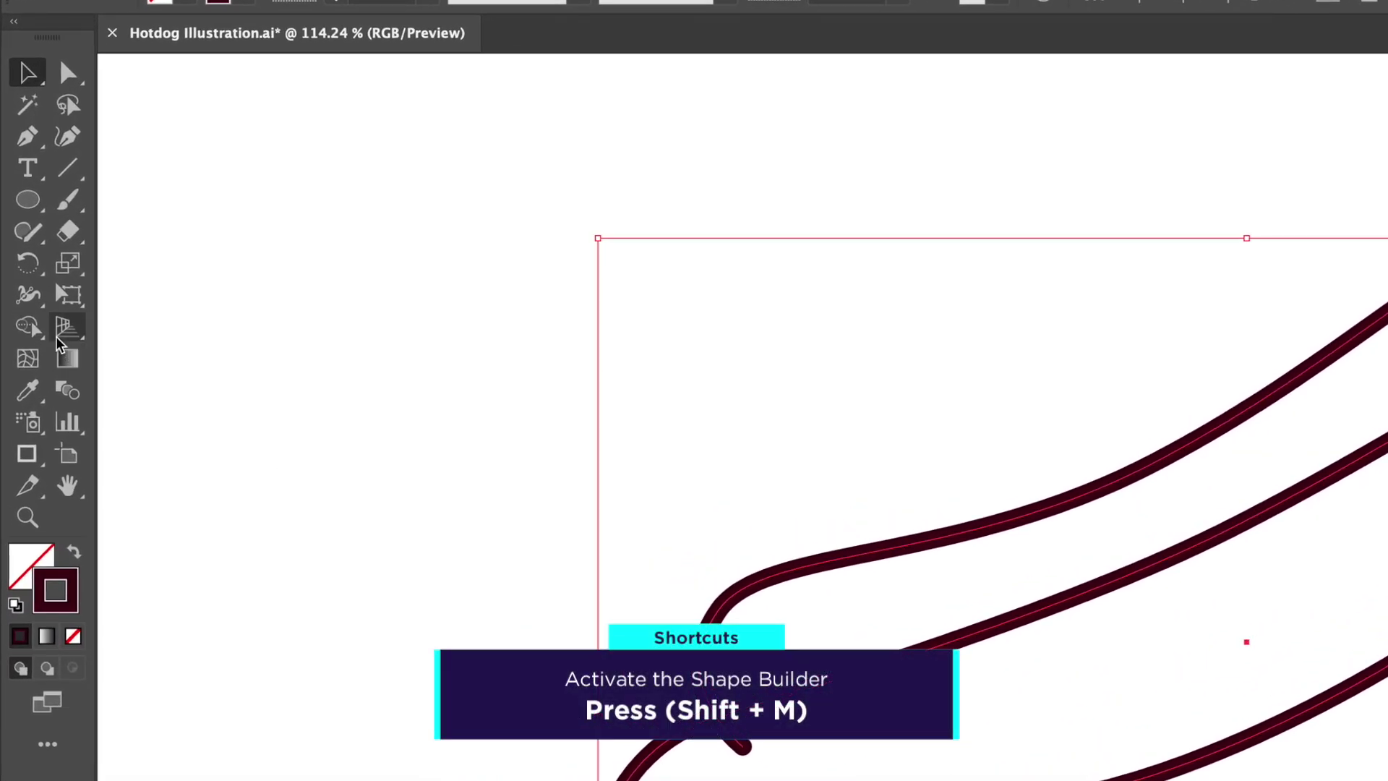
pyautogui.hotkey('shift', 'm')
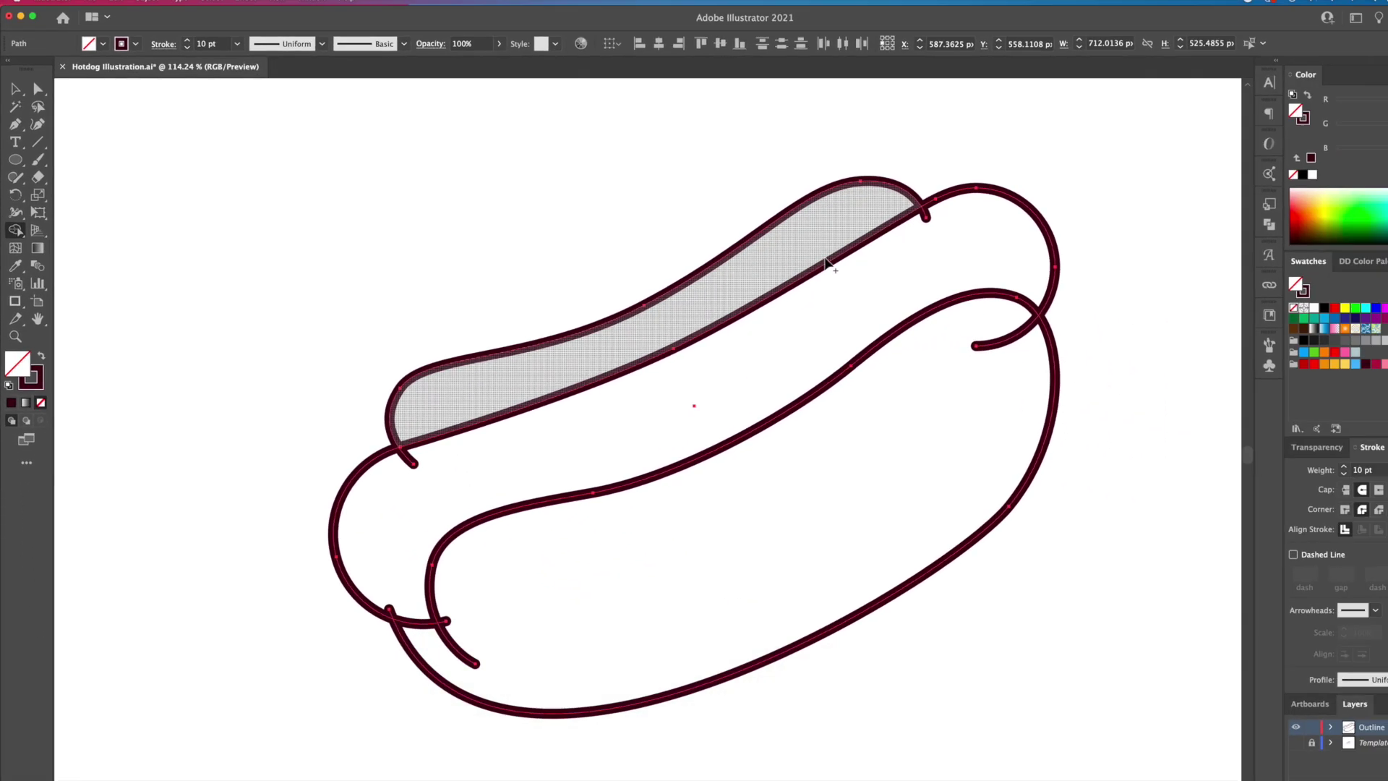
pyautogui.press('z')
pyautogui.click(888, 190)
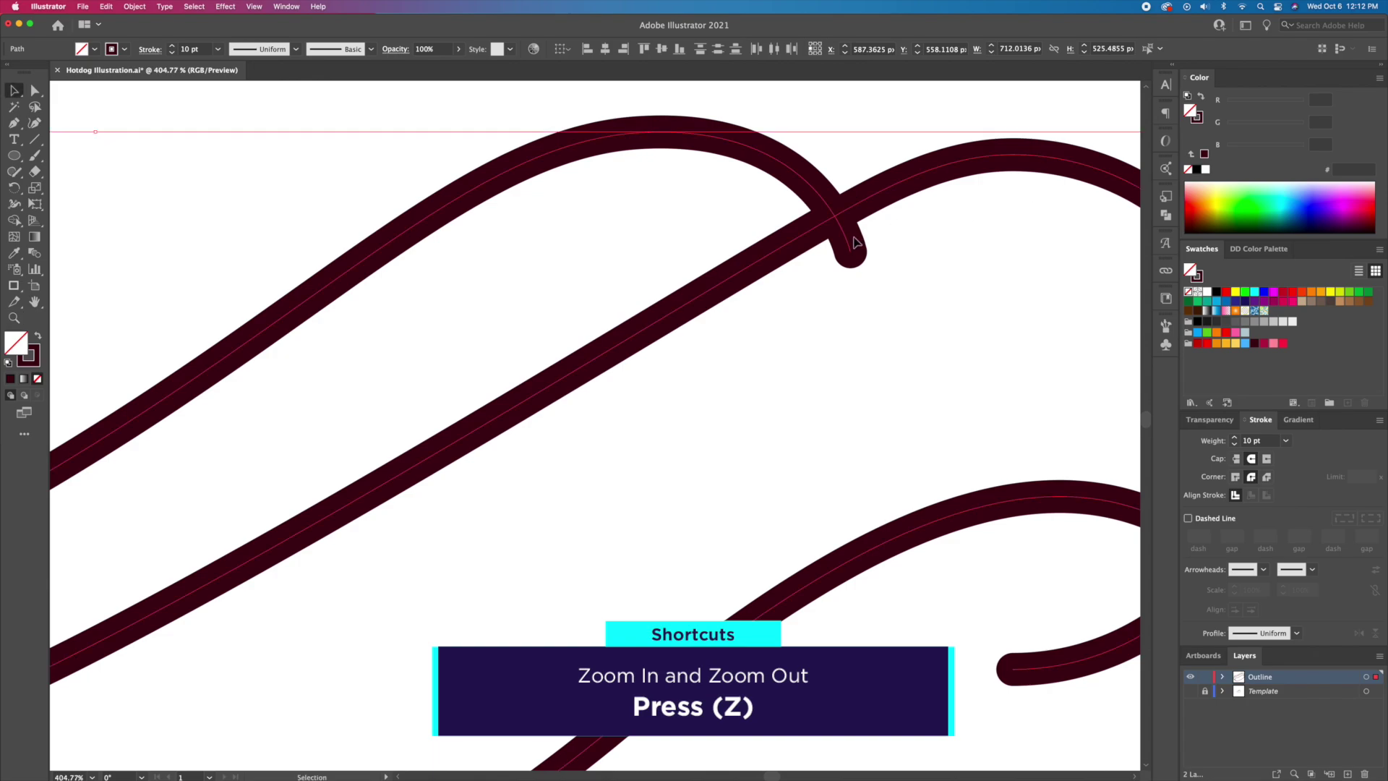
pyautogui.hotkey('shift', 'm')
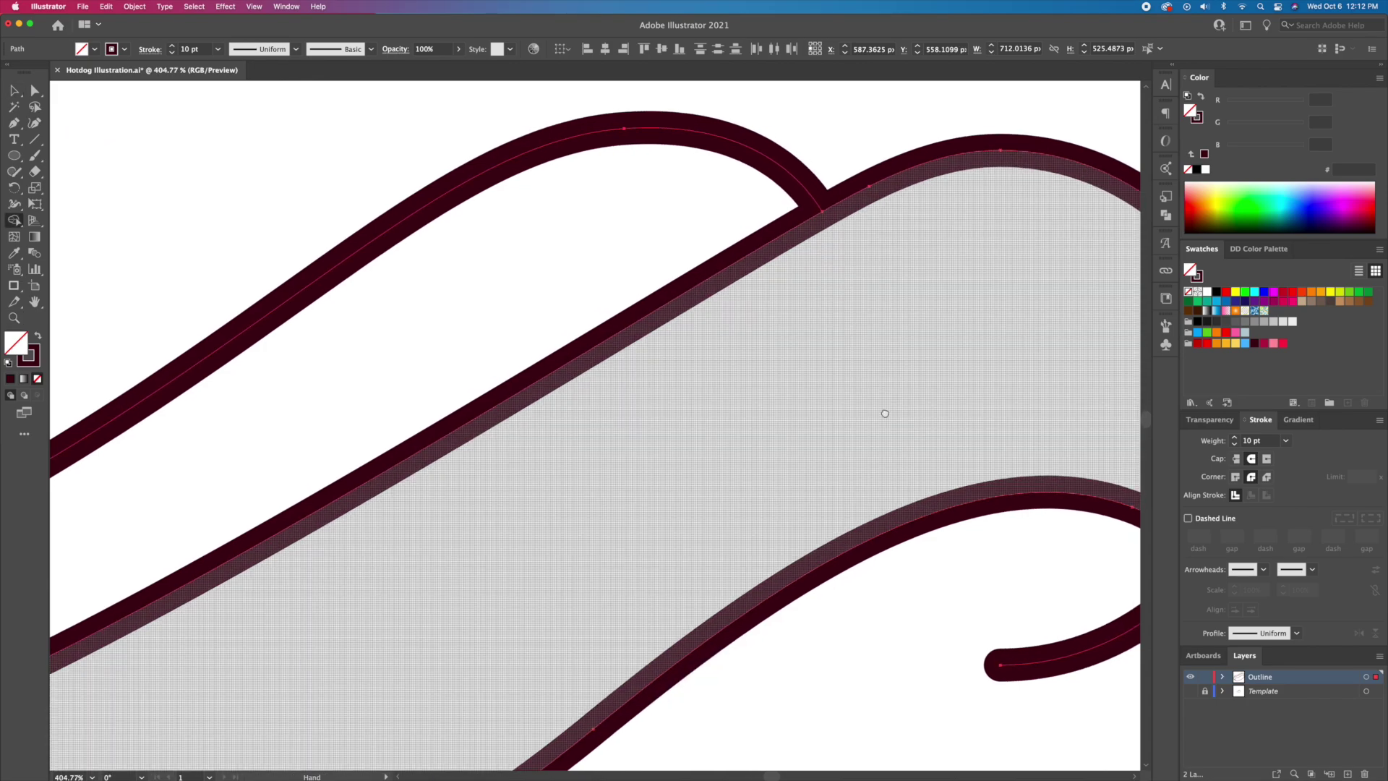
# Remove the sausage's overhanging right end where it crosses the front bun with the Shape Builder tool
pyautogui.hscroll(10, 883, 409)
pyautogui.scroll(-3, 882, 409)
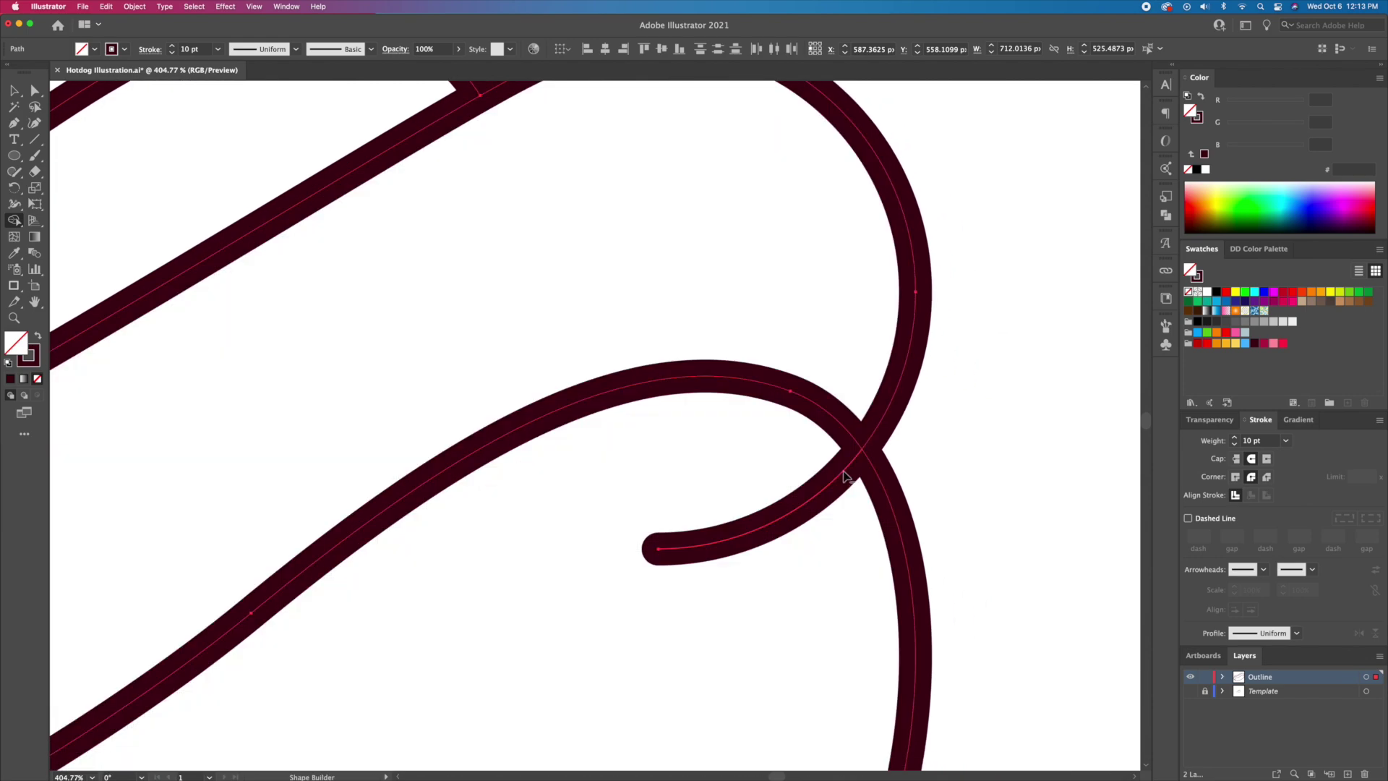
pyautogui.keyDown('alt'); pyautogui.click(846, 474); pyautogui.keyUp('alt')
# Trim the overhanging bun and sausage path ends at the hotdog's left side with the Shape Builder tool
pyautogui.press('z')
pyautogui.moveTo(909, 460)
pyautogui.mouseDown()
pyautogui.moveTo(855, 454)
pyautogui.moveTo(673, 560)
pyautogui.mouseUp()
pyautogui.moveTo(673, 560)
pyautogui.mouseDown()
pyautogui.moveTo(913, 333)
pyautogui.moveTo(1109, 188)
pyautogui.mouseUp()
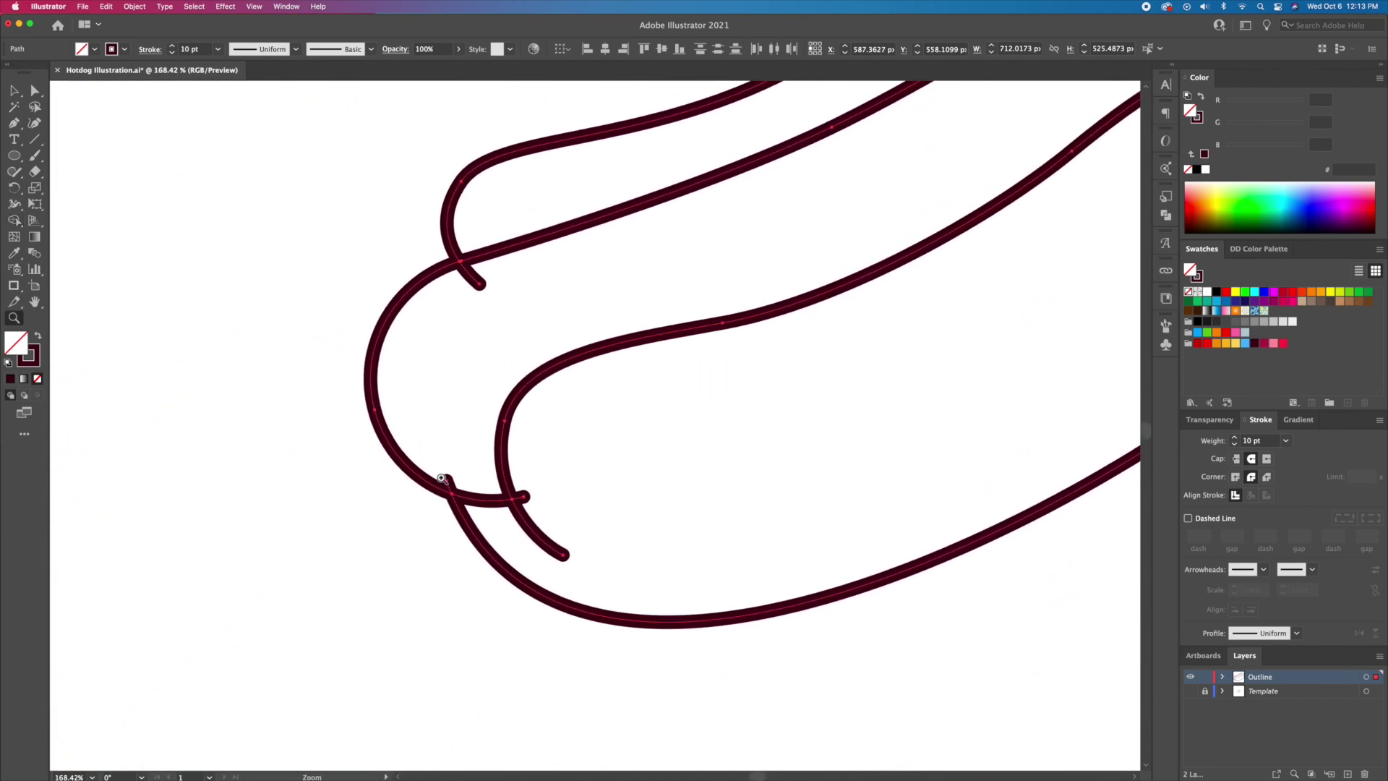
pyautogui.moveTo(454, 270); pyautogui.dragTo(493, 281)
pyautogui.hotkey('shift', 'm')
pyautogui.scroll(-5, 486, 287)
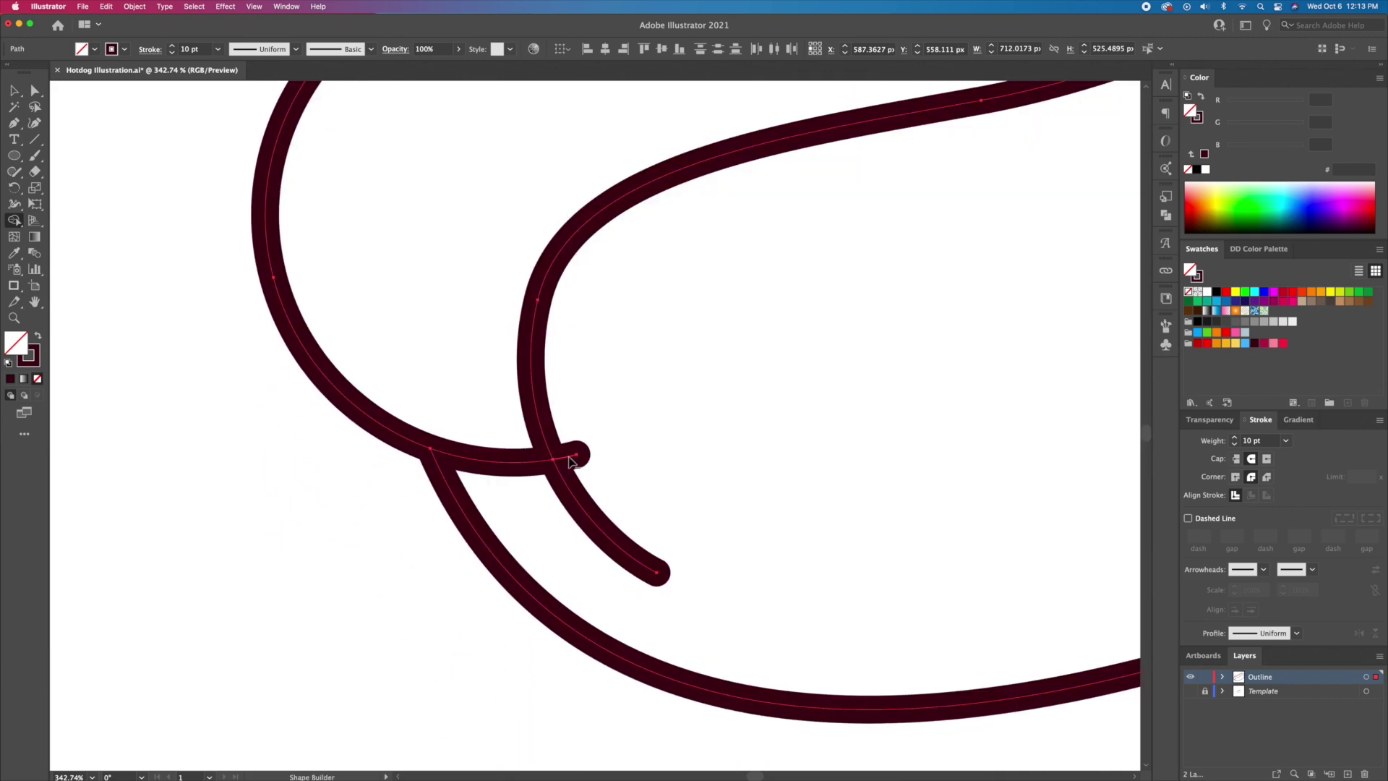
pyautogui.scroll(-6, 571, 461)
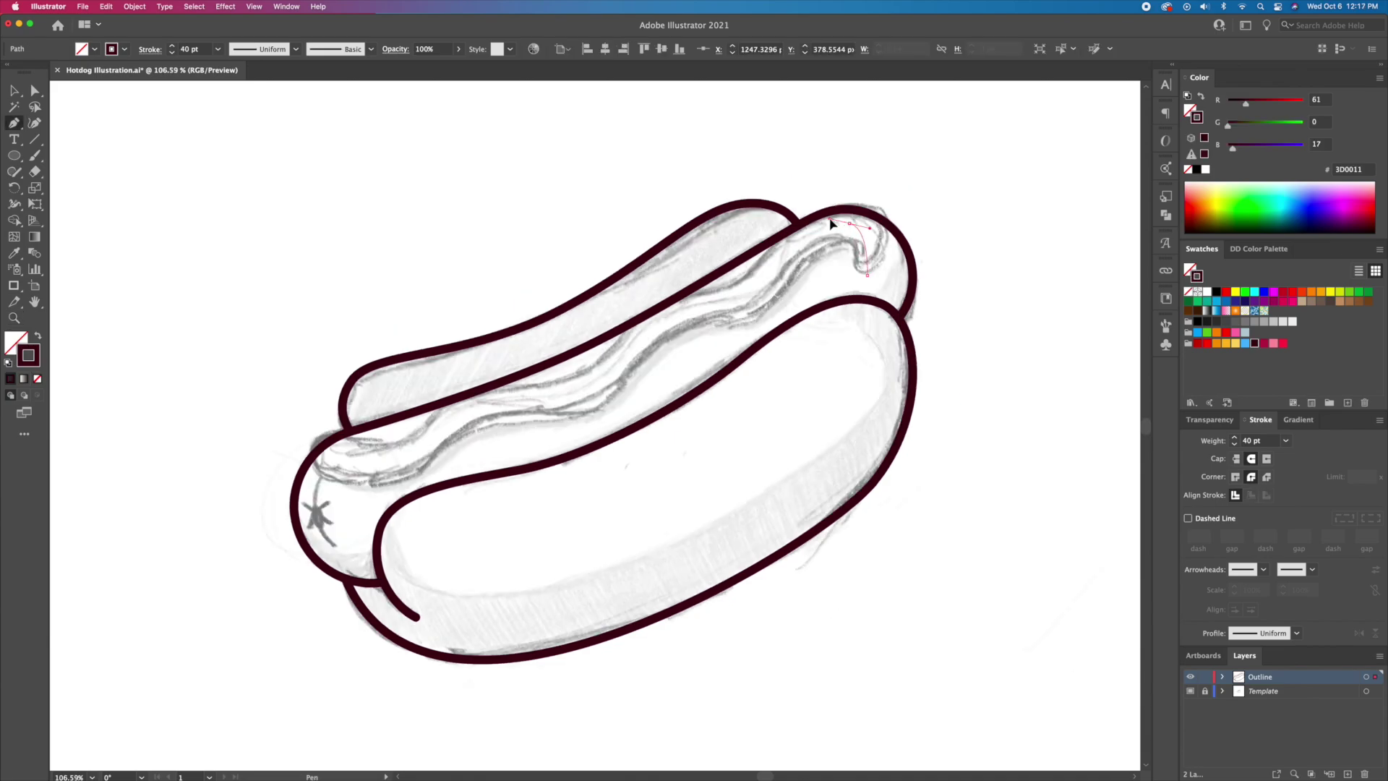
# Trace the mustard squiggle along the sausage as a wavy open Pen path with a 40 pt stroke
pyautogui.moveTo(810, 217); pyautogui.dragTo(849, 223)
pyautogui.moveTo(747, 293); pyautogui.dragTo(626, 338)
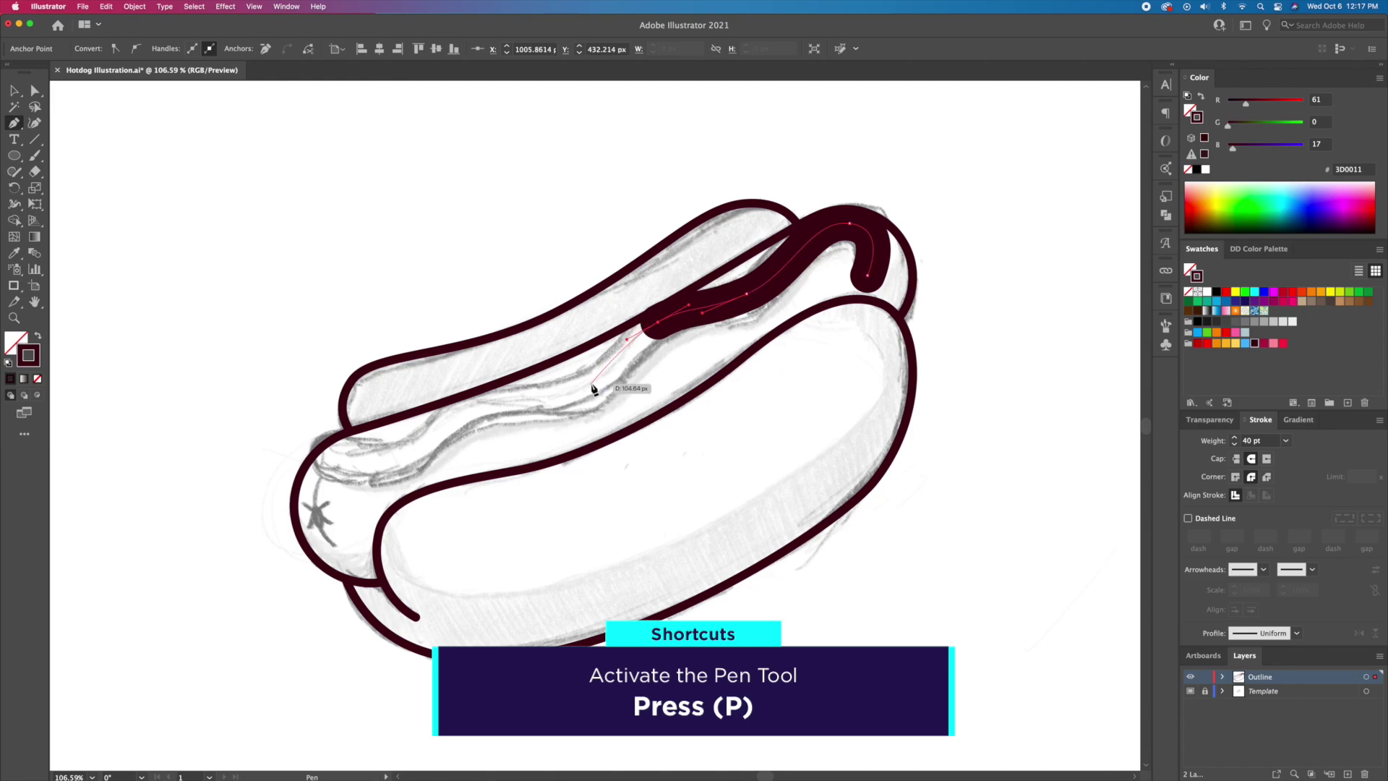
pyautogui.moveTo(578, 396); pyautogui.dragTo(428, 432)
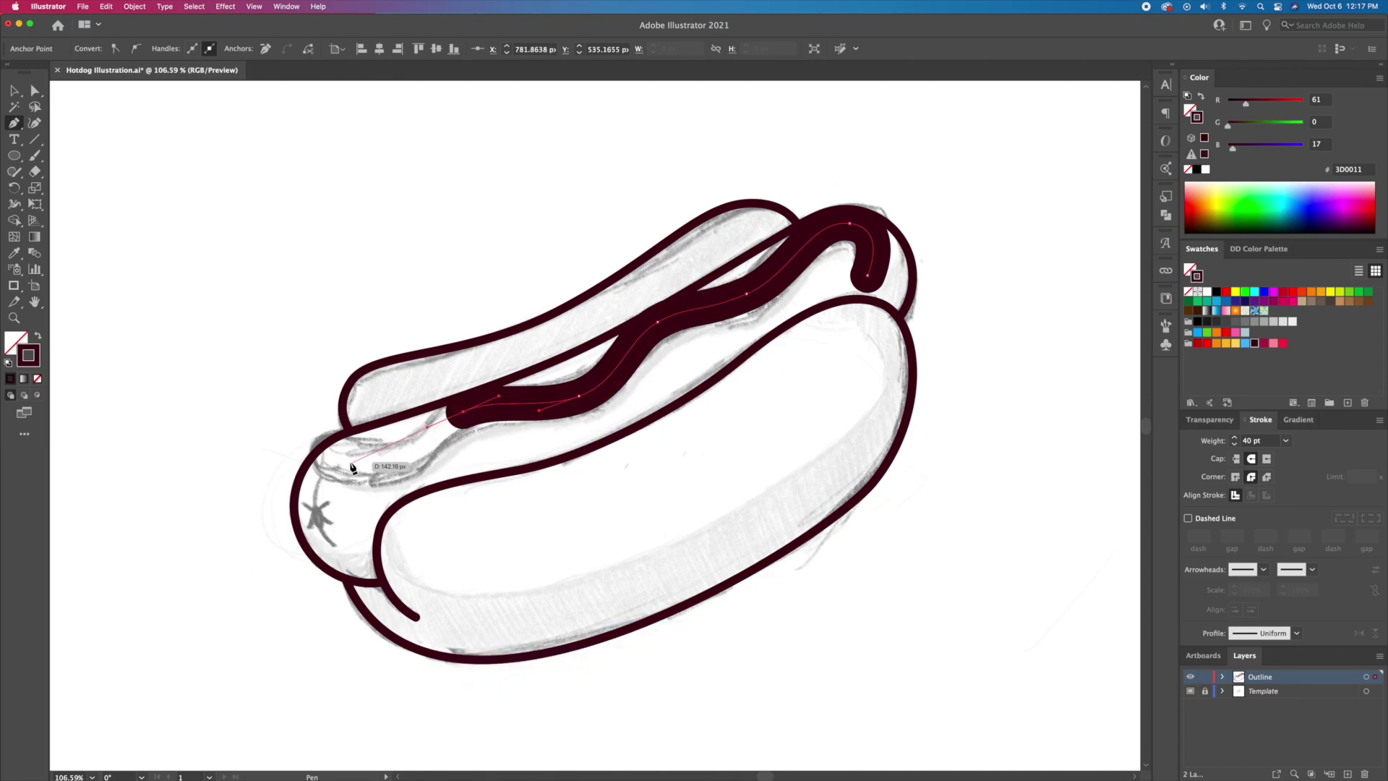
pyautogui.moveTo(316, 439); pyautogui.dragTo(239, 391)
# Fine-tune the mustard path's end and middle anchors with Direct Selection to follow the sketch more closely, and deselect it
pyautogui.press('a')
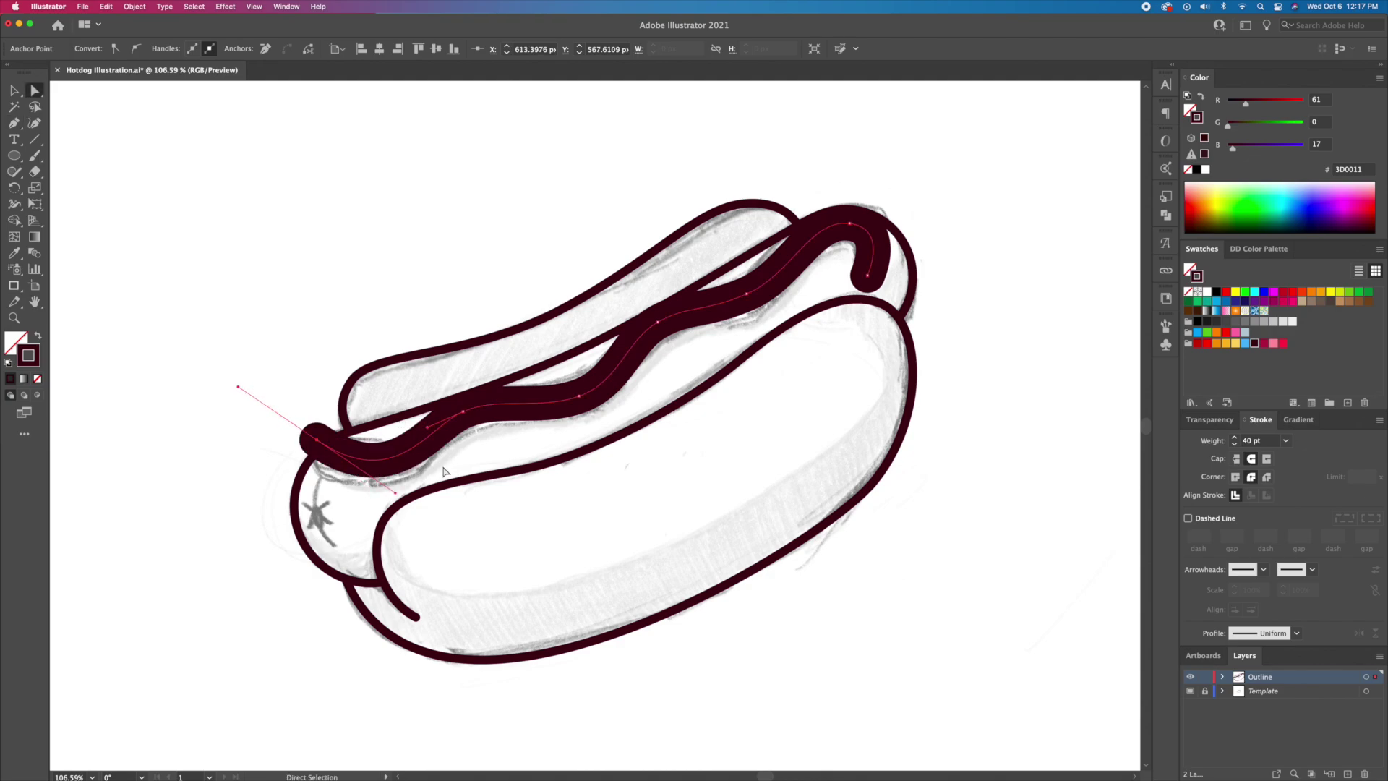
pyautogui.moveTo(316, 439); pyautogui.dragTo(317, 447)
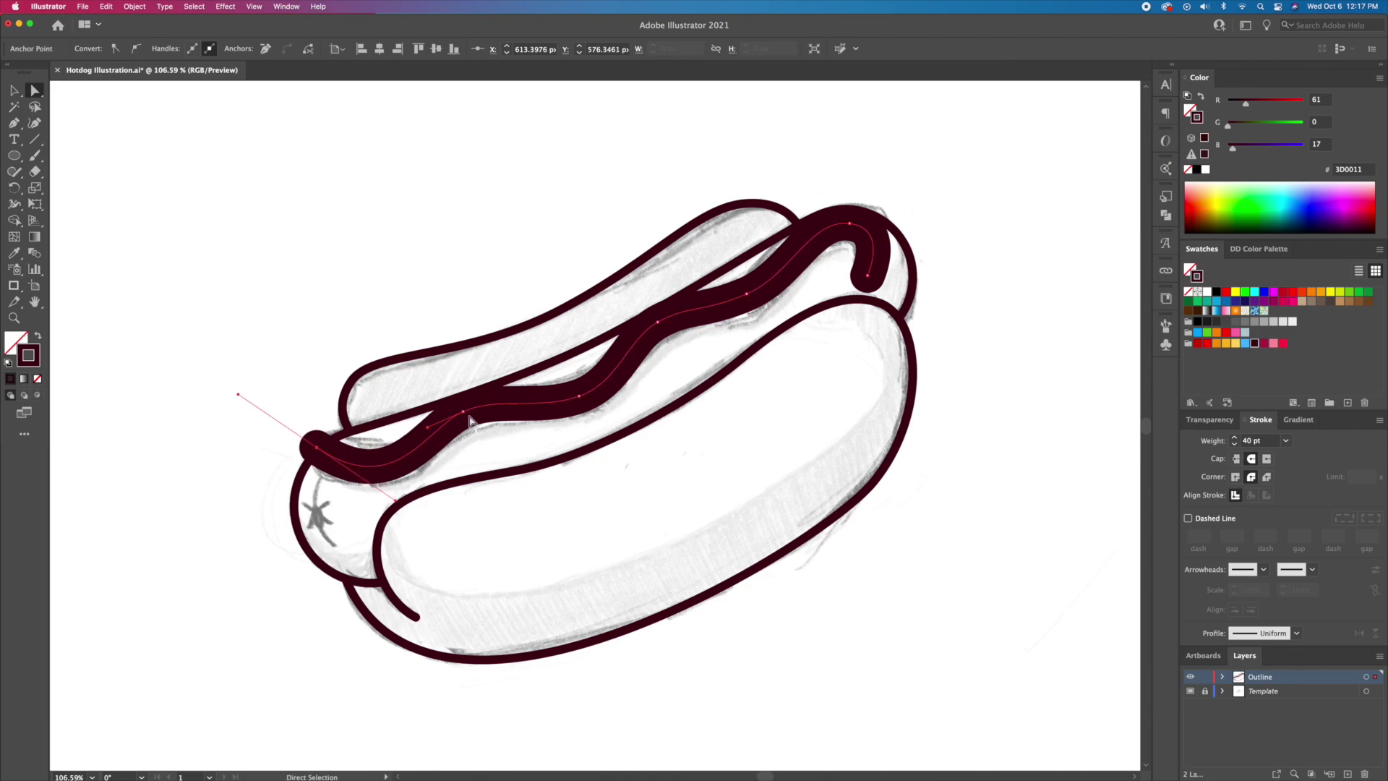
pyautogui.moveTo(463, 411); pyautogui.dragTo(466, 403)
pyautogui.moveTo(657, 322); pyautogui.dragTo(655, 318)
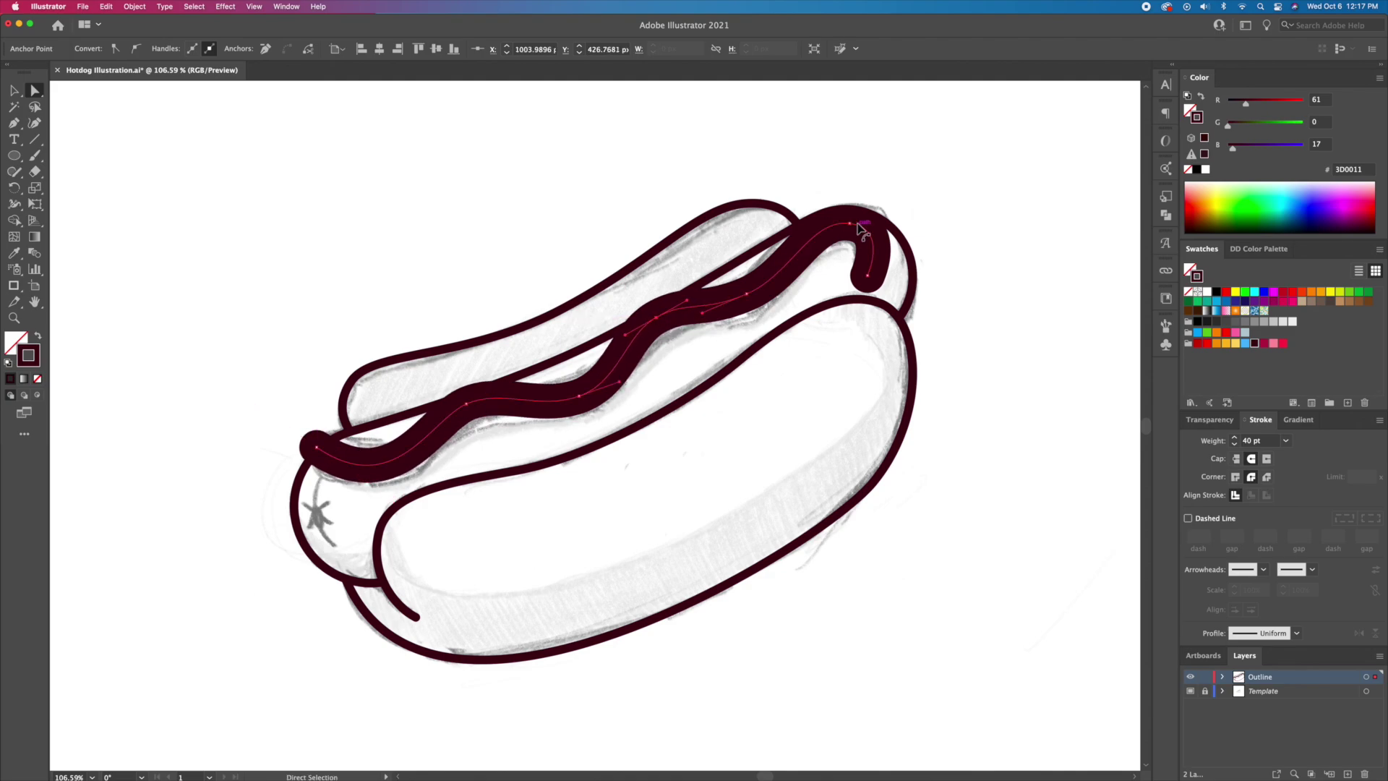
pyautogui.moveTo(867, 274); pyautogui.dragTo(880, 271)
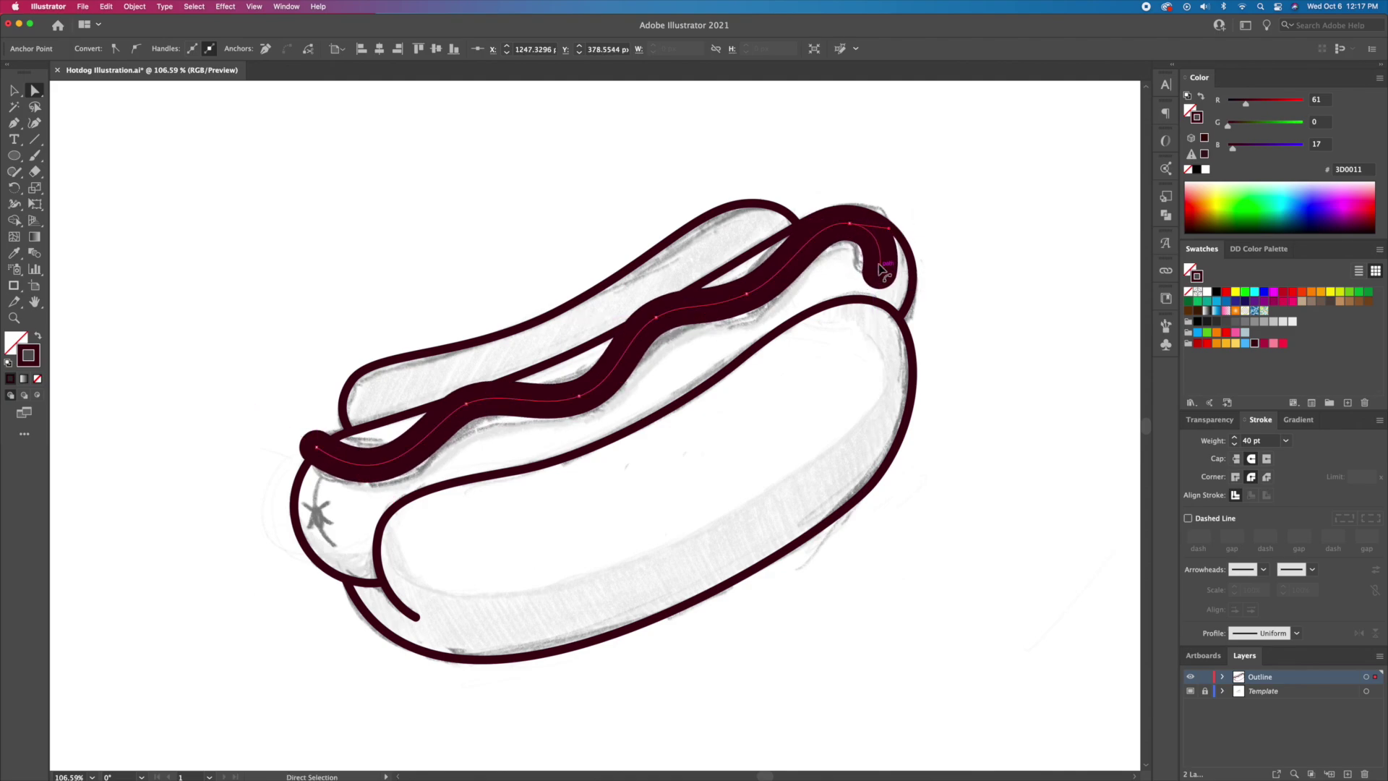
pyautogui.moveTo(849, 223); pyautogui.dragTo(847, 224)
pyautogui.press('v')
pyautogui.click(949, 216)
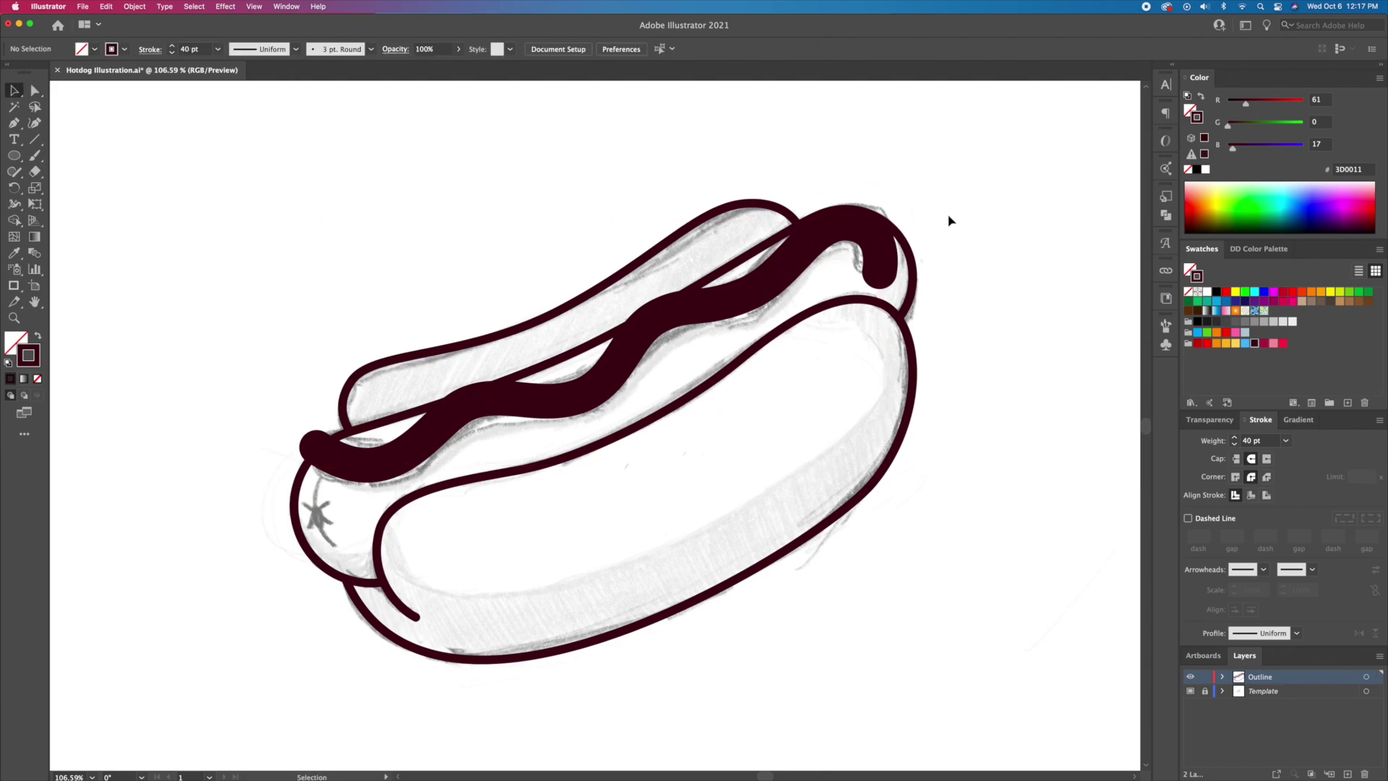
# Convert the thick mustard path into a closed shape with Outline Stroke
pyautogui.click(868, 228)
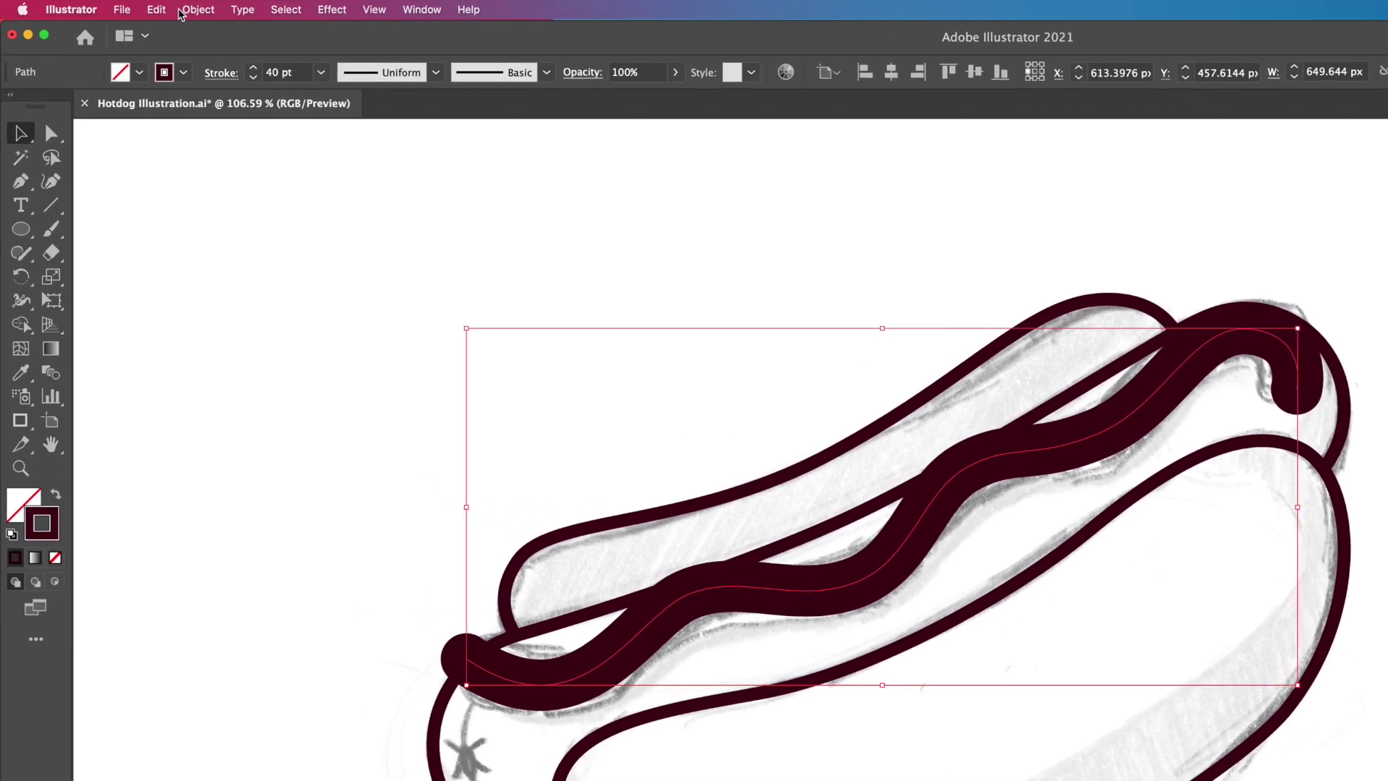
pyautogui.click(122, 9)
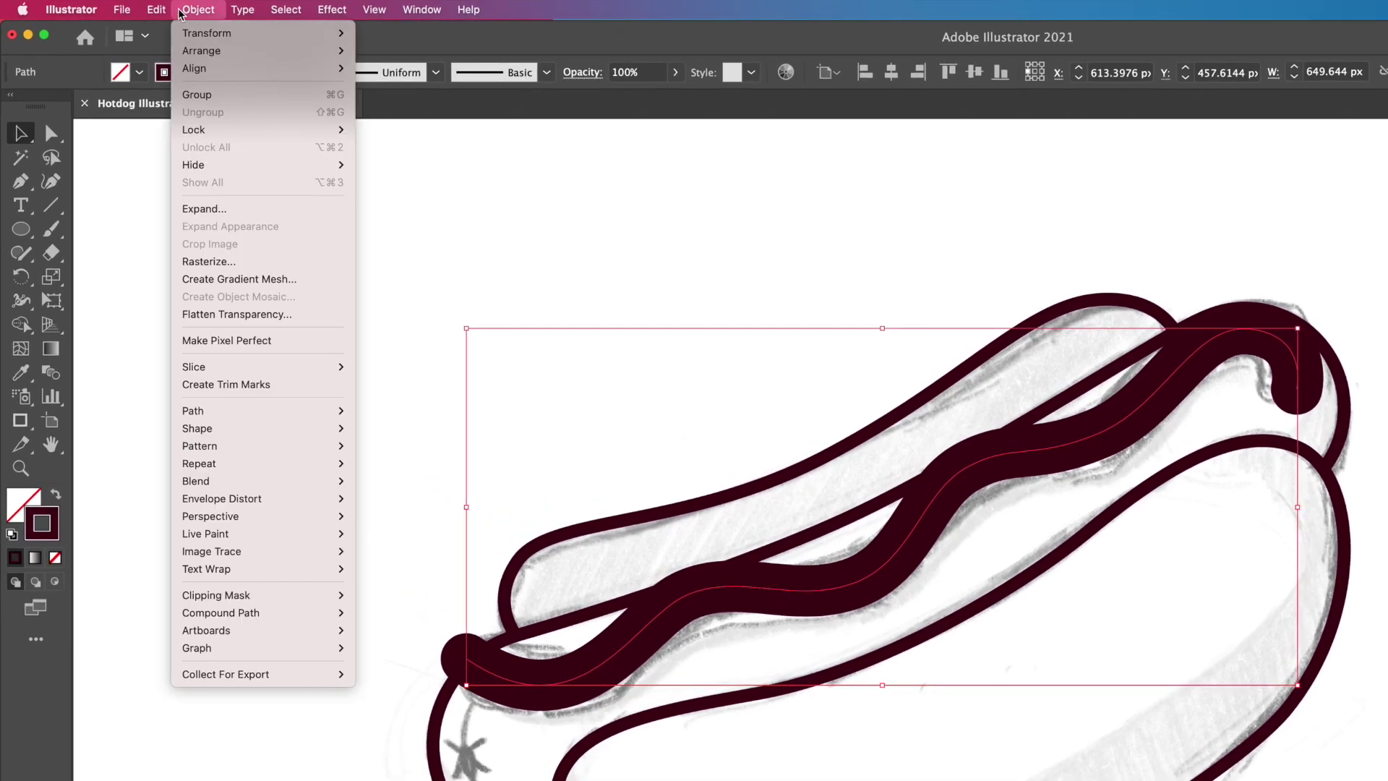
pyautogui.moveTo(247, 423)
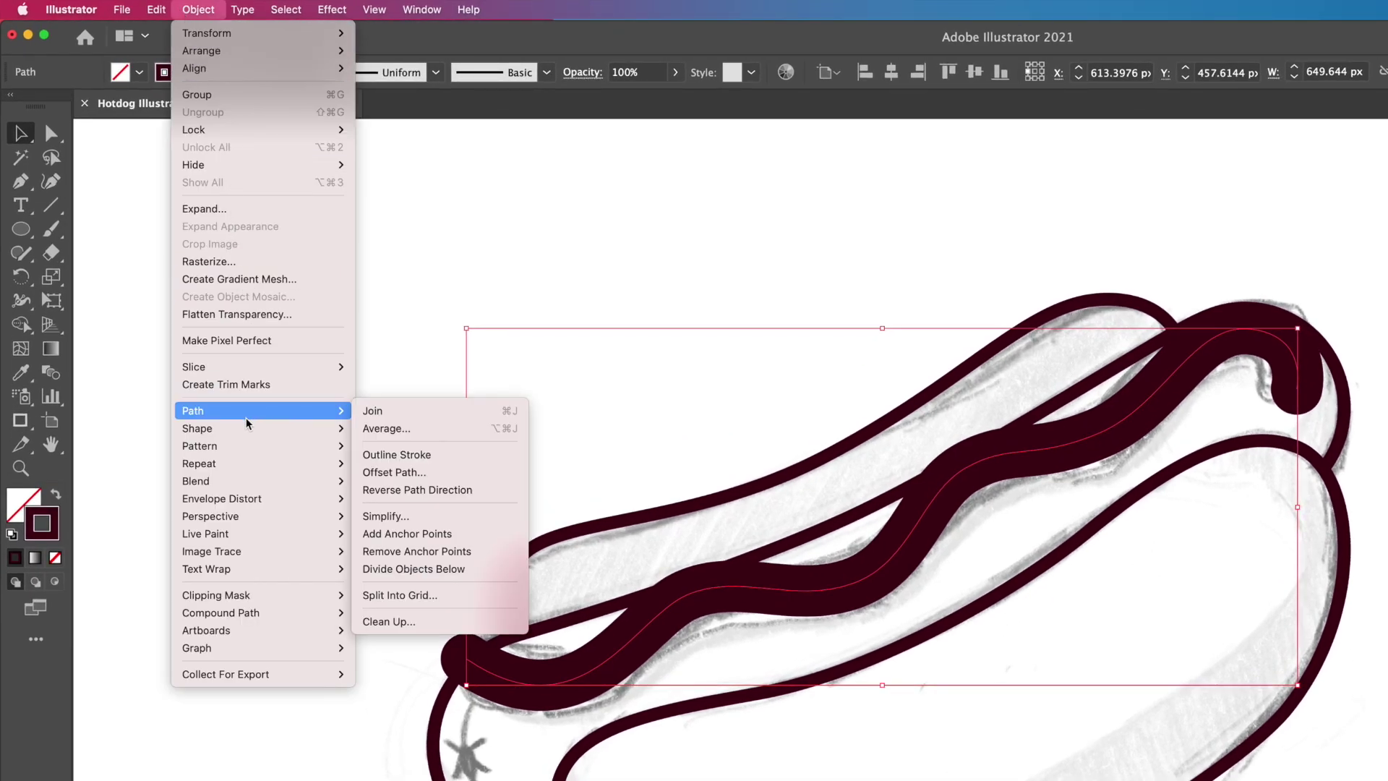
pyautogui.click(388, 455)
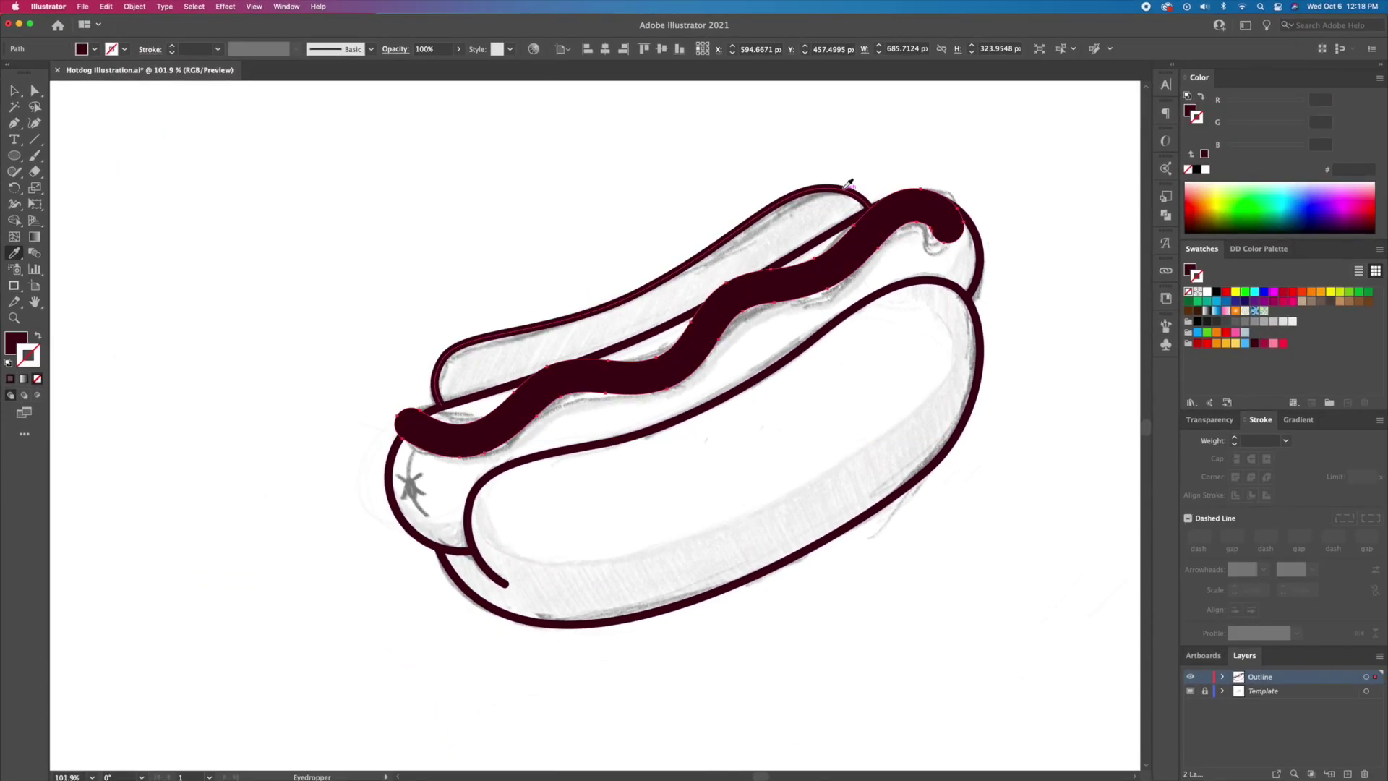
# Apply the back bun's unfilled 10 pt outline style to the mustard shape with the Eyedropper, and deselect it
pyautogui.click(842, 190)
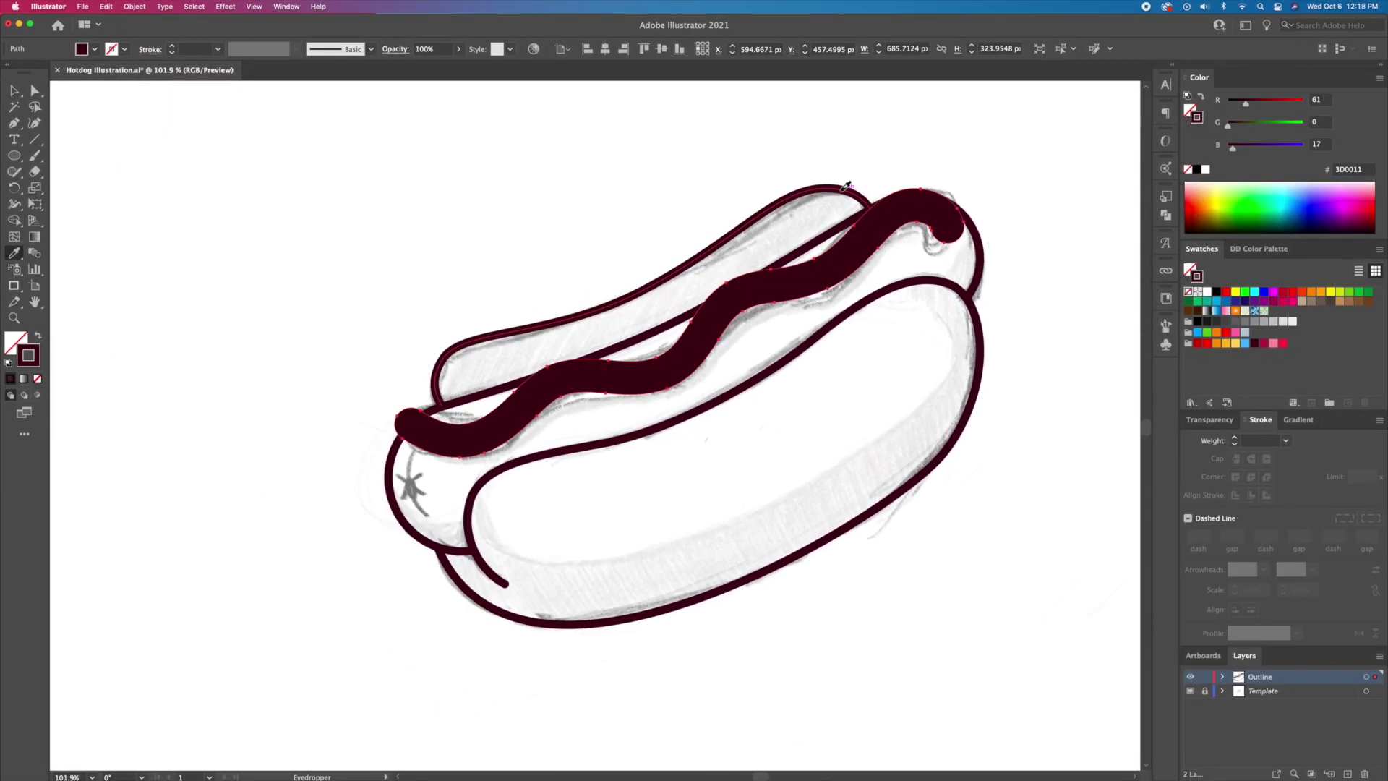
pyautogui.press('v')
pyautogui.click(972, 211)
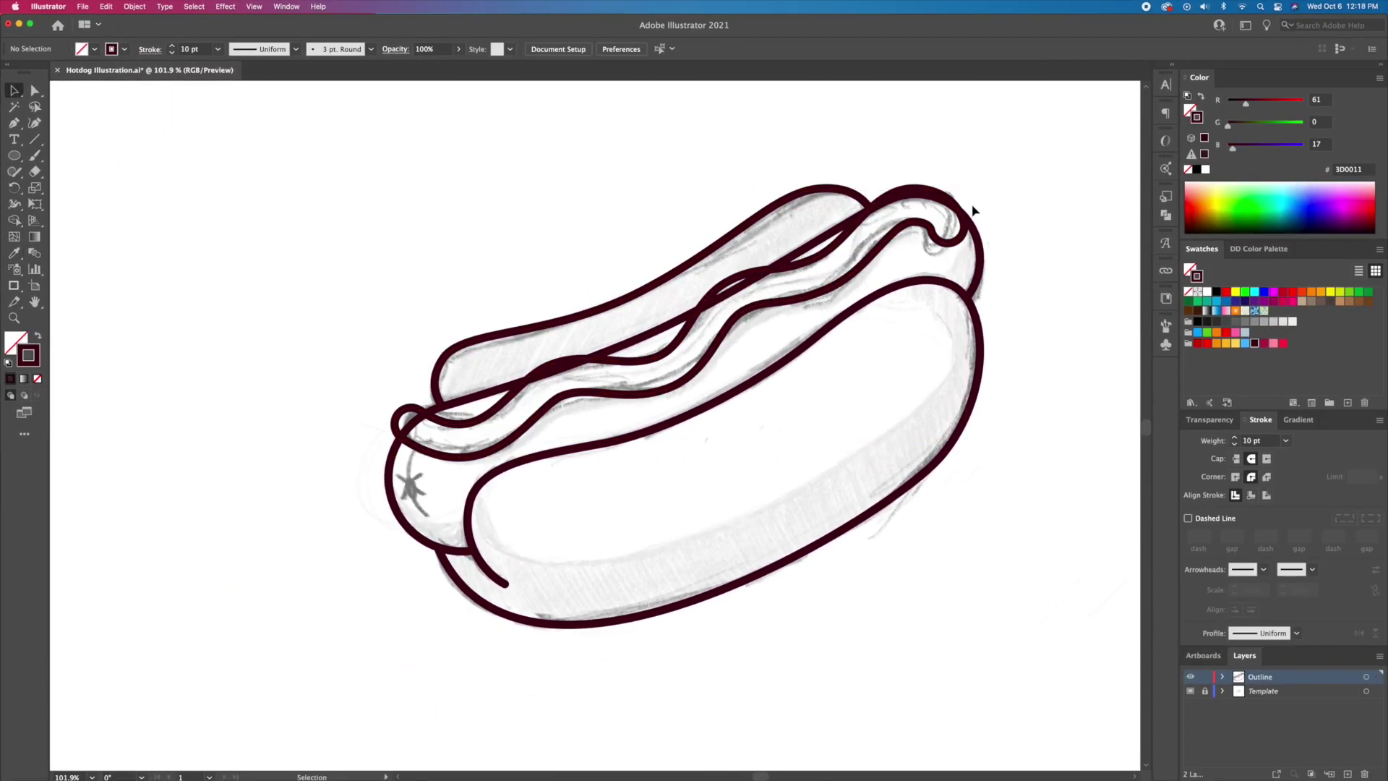
# Hide the Template layer and merge the mustard's segments with the Shape Builder tool to remove the sausage line crossing it
pyautogui.click(1191, 691)
pyautogui.click(650, 394)
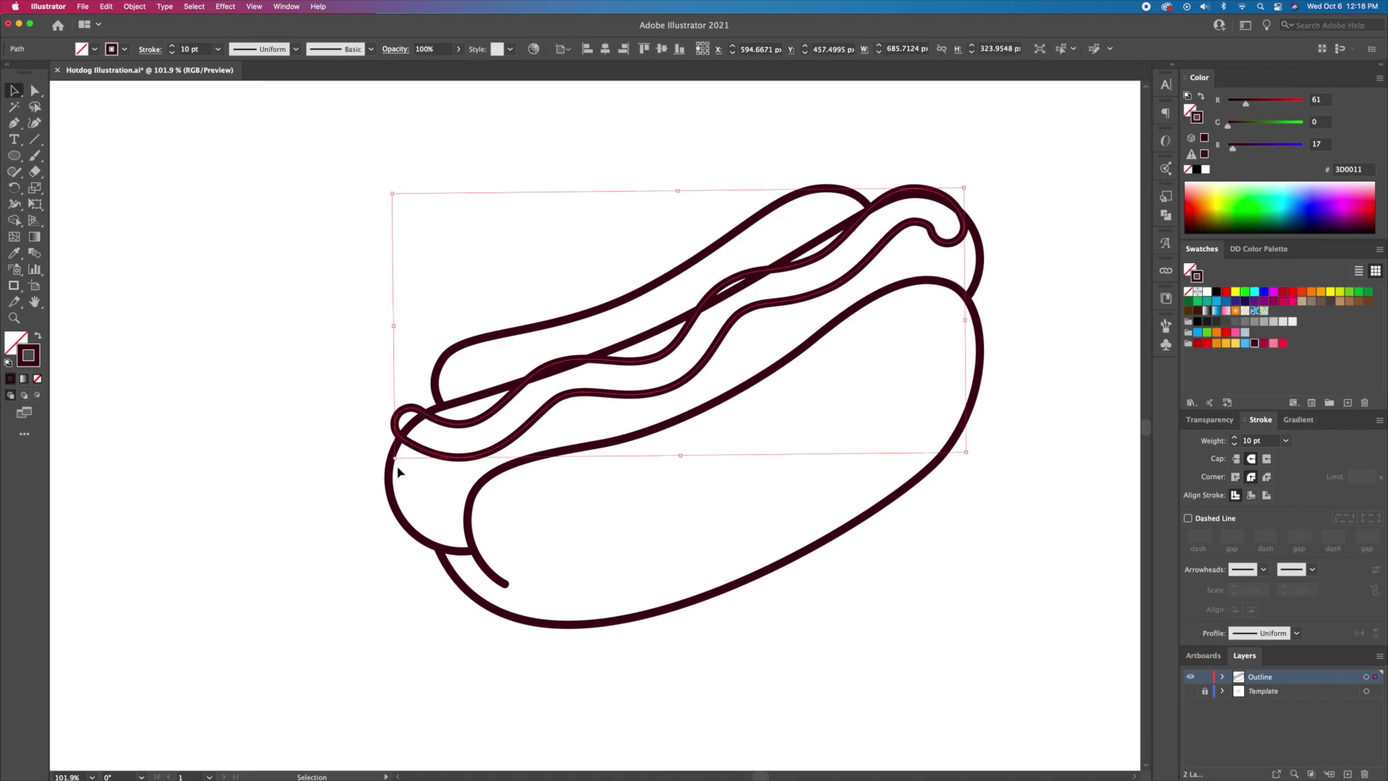
pyautogui.keyDown('shift'); pyautogui.click(392, 480); pyautogui.keyUp('shift')
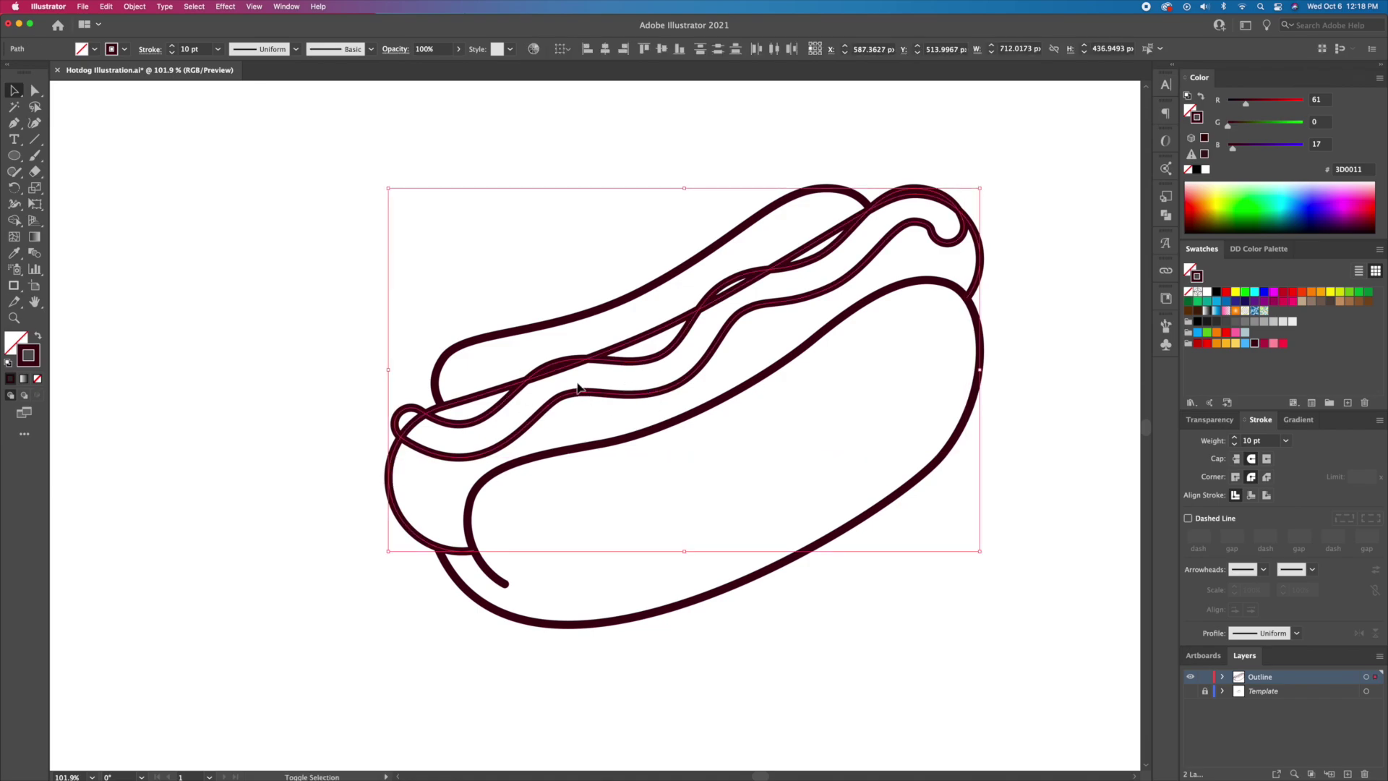
pyautogui.hotkey('shift', 'm')
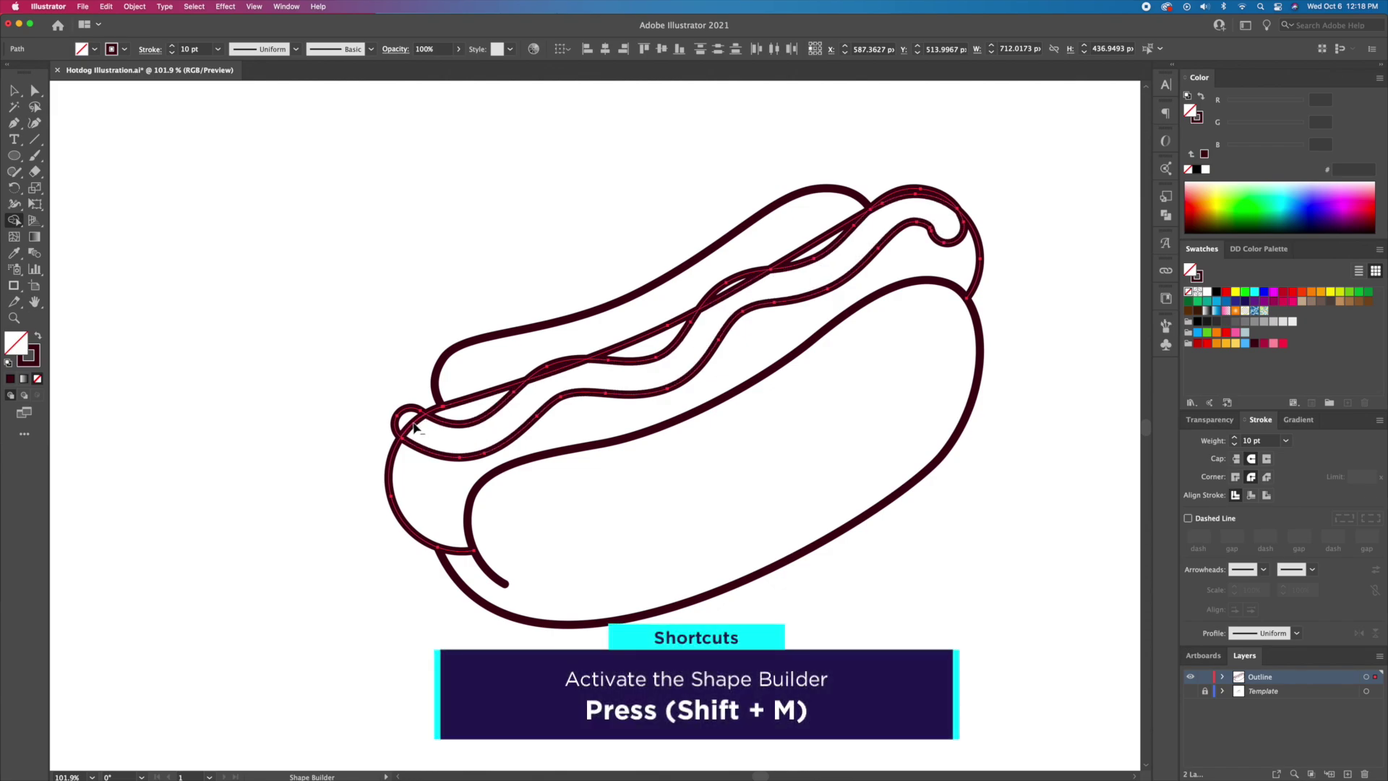
pyautogui.click(414, 427)
pyautogui.click(559, 370)
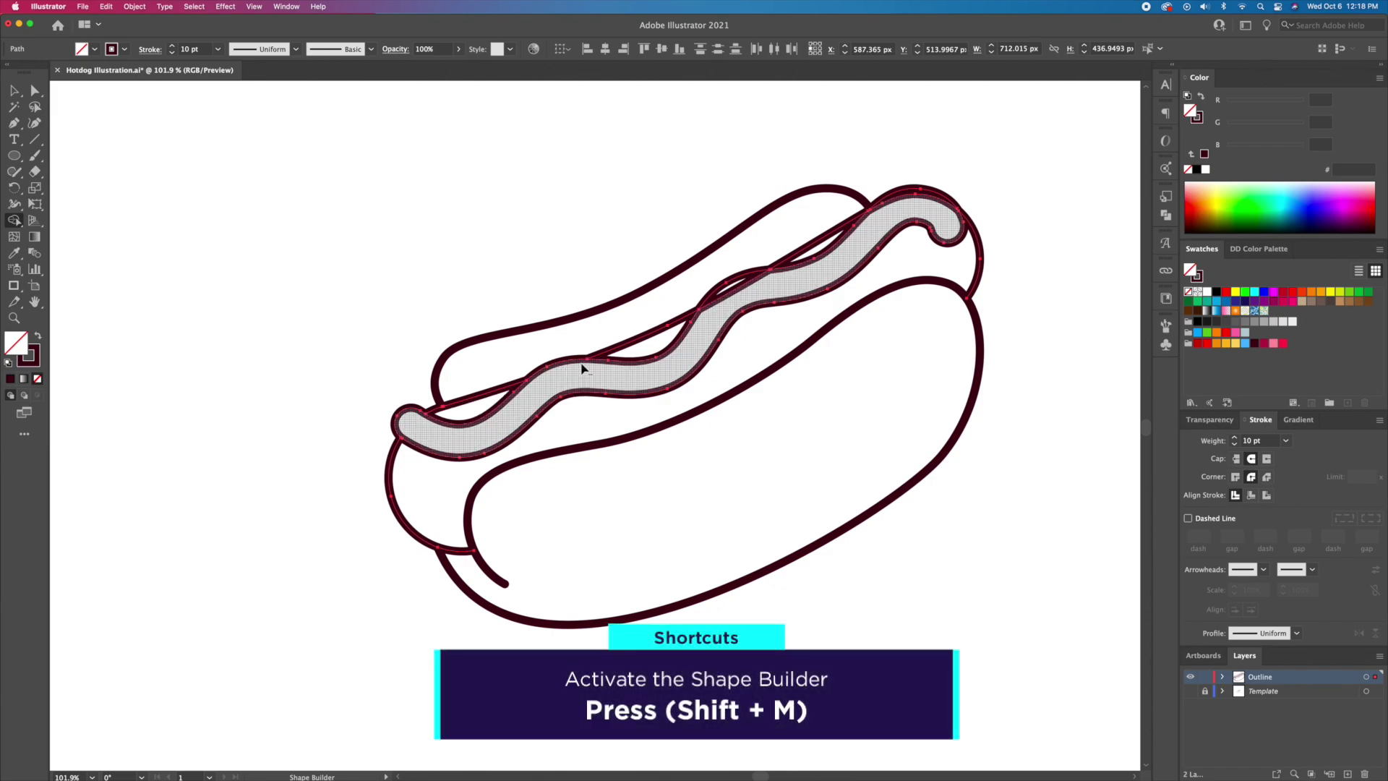
pyautogui.moveTo(736, 293); pyautogui.dragTo(900, 213)
pyautogui.press('v')
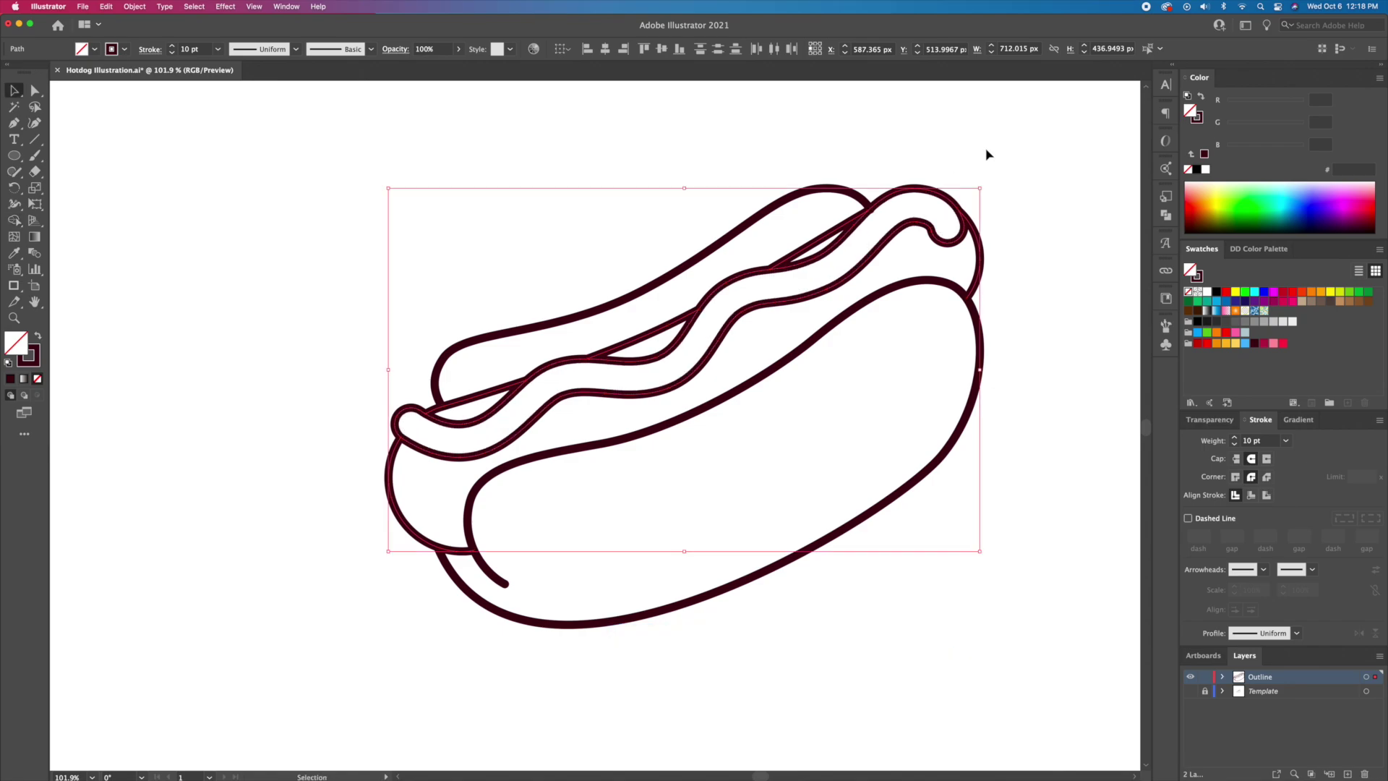
pyautogui.click(985, 155)
# Show the Template layer and trace the long curve of the star mark on the sausage's left end with a 7 pt Pen path
pyautogui.click(1189, 691)
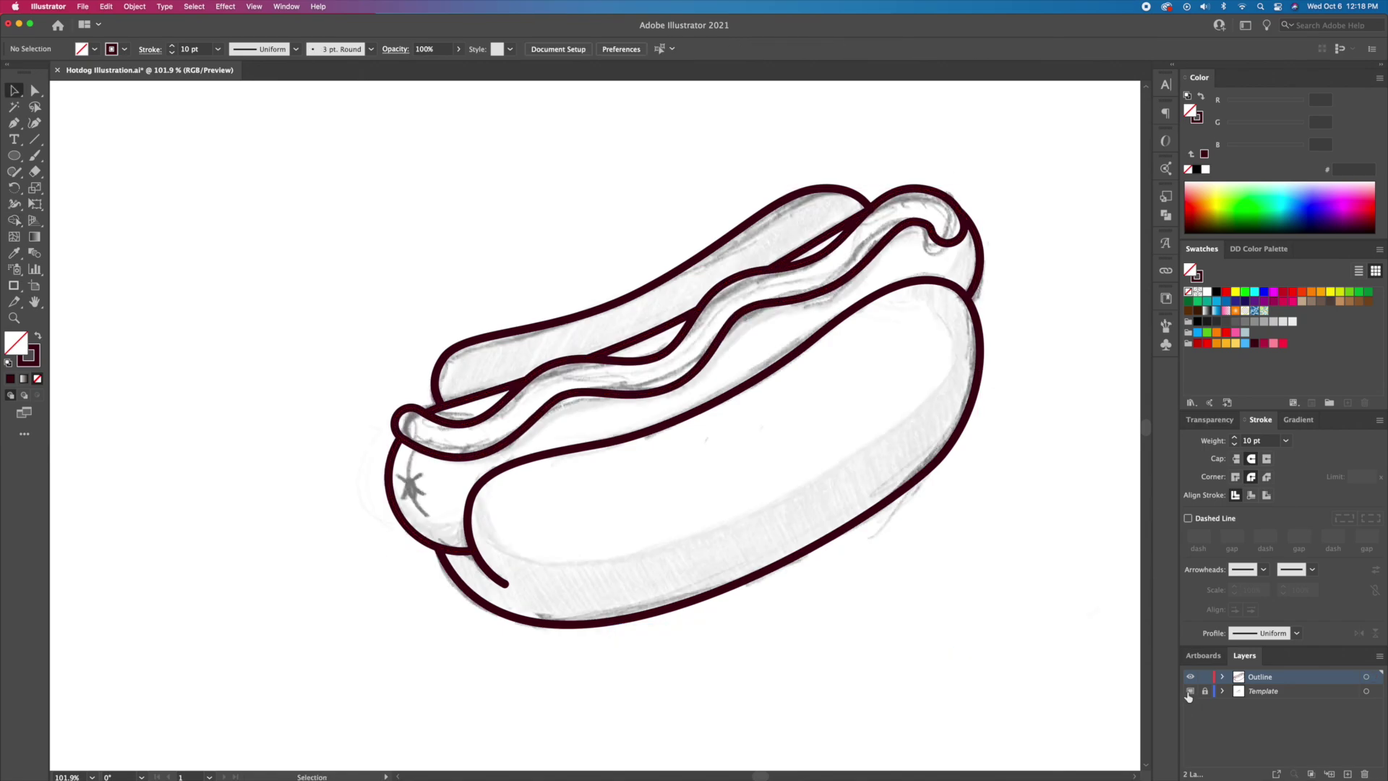
pyautogui.press('z')
pyautogui.click(530, 454)
pyautogui.moveTo(530, 454); pyautogui.dragTo(1121, 232)
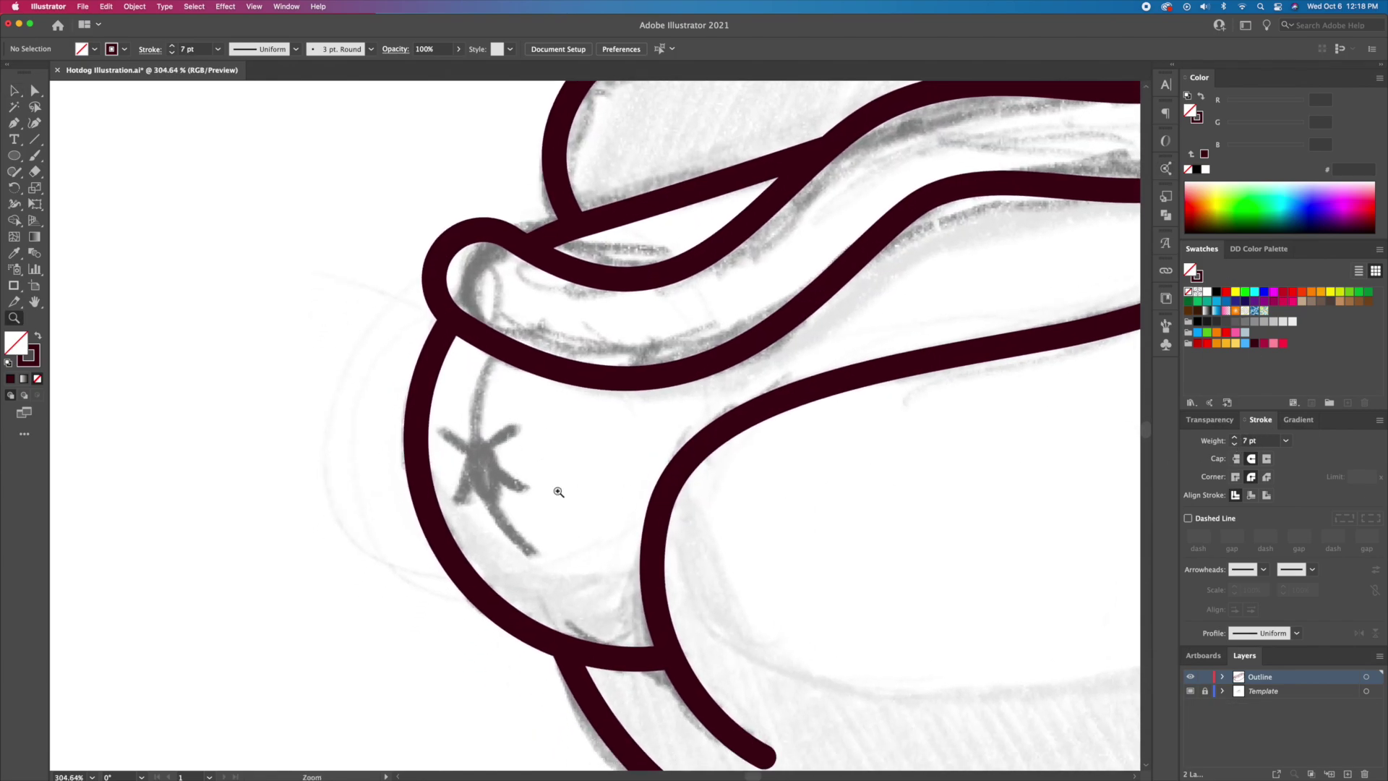
pyautogui.press('p')
pyautogui.click(477, 378)
pyautogui.moveTo(528, 544)
pyautogui.mouseDown()
pyautogui.moveTo(561, 548)
pyautogui.moveTo(567, 588)
pyautogui.moveTo(615, 628)
pyautogui.mouseUp()
pyautogui.press('v')
pyautogui.click(506, 478)
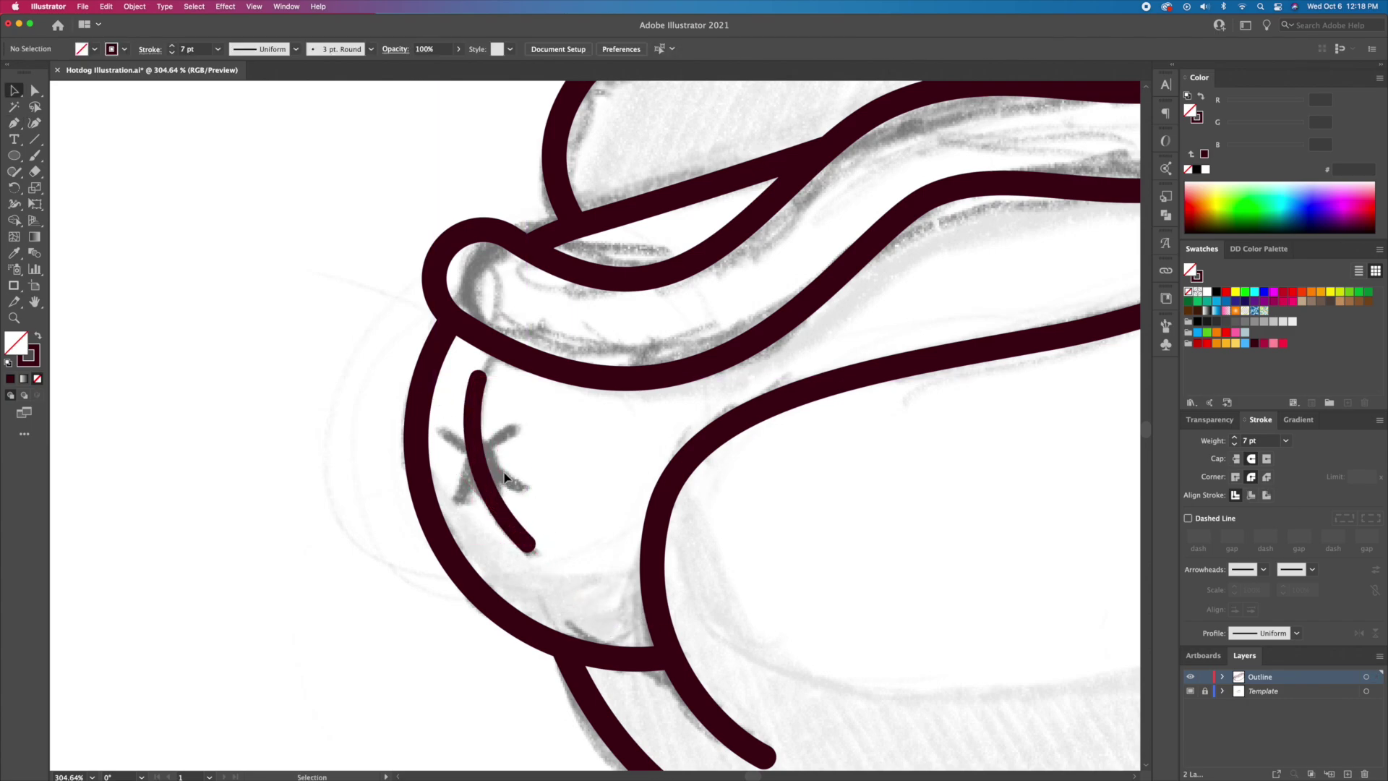
# Draw the star mark's first short diagonal stroke as a slightly curved Pen path across the long curve
pyautogui.press('p')
pyautogui.moveTo(442, 428); pyautogui.dragTo(520, 489)
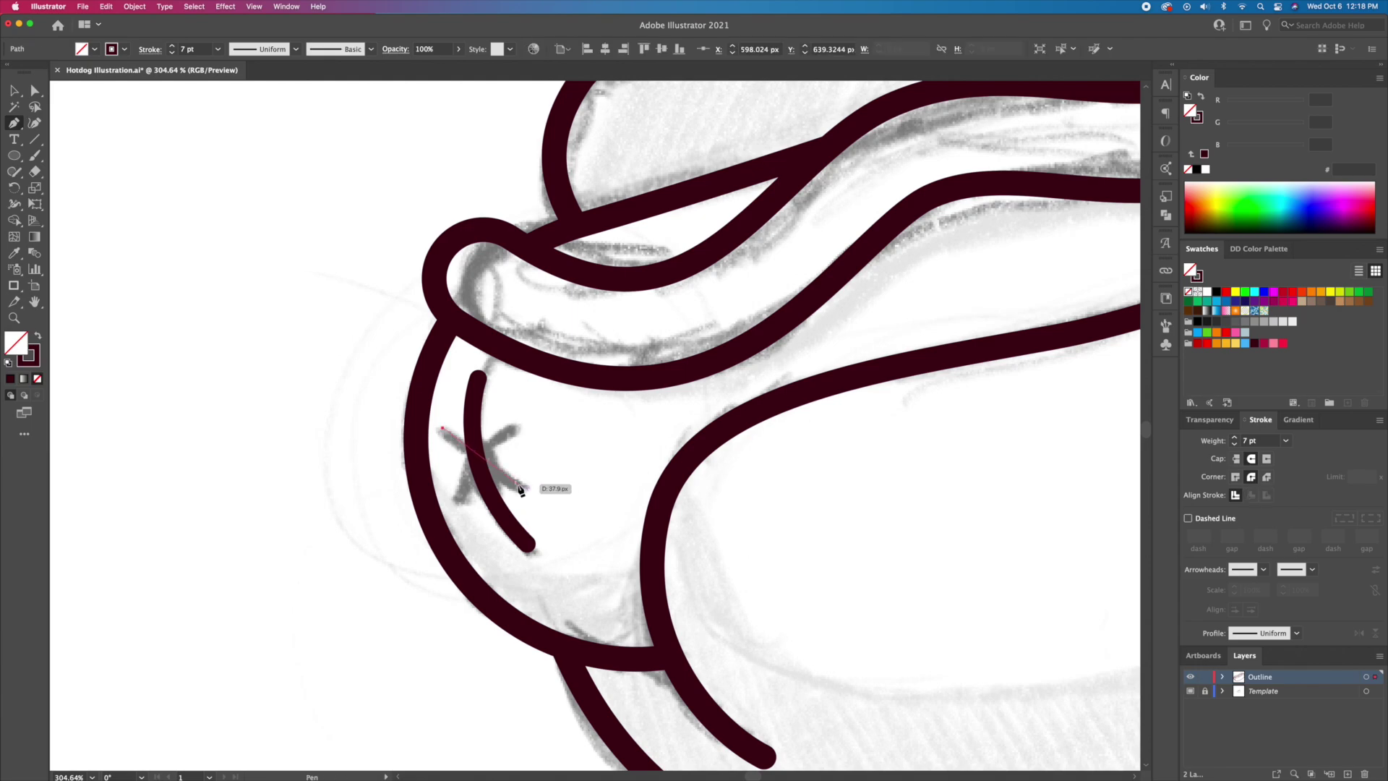
pyautogui.press('v')
pyautogui.click(575, 512)
# Add the star mark's second short diagonal by rotating a copy of the first one to cross it
pyautogui.press('p')
pyautogui.keyDown('super'); pyautogui.click(496, 475); pyautogui.keyUp('super')
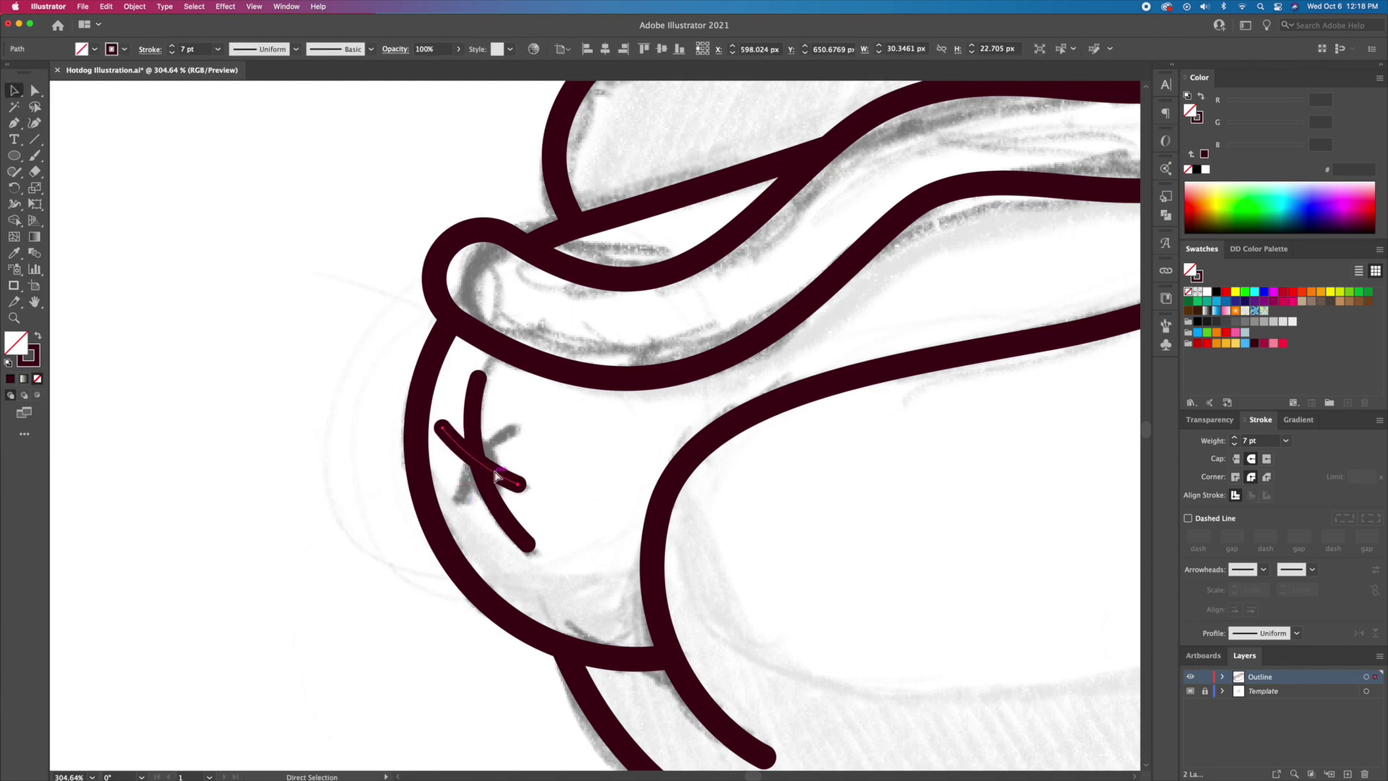
pyautogui.click(496, 476)
pyautogui.press('r')
pyautogui.moveTo(510, 422)
pyautogui.mouseDown()
pyautogui.moveTo(574, 487)
pyautogui.moveTo(514, 455)
pyautogui.moveTo(505, 433)
pyautogui.moveTo(592, 496)
pyautogui.mouseUp()
pyautogui.press('v')
pyautogui.click(555, 452)
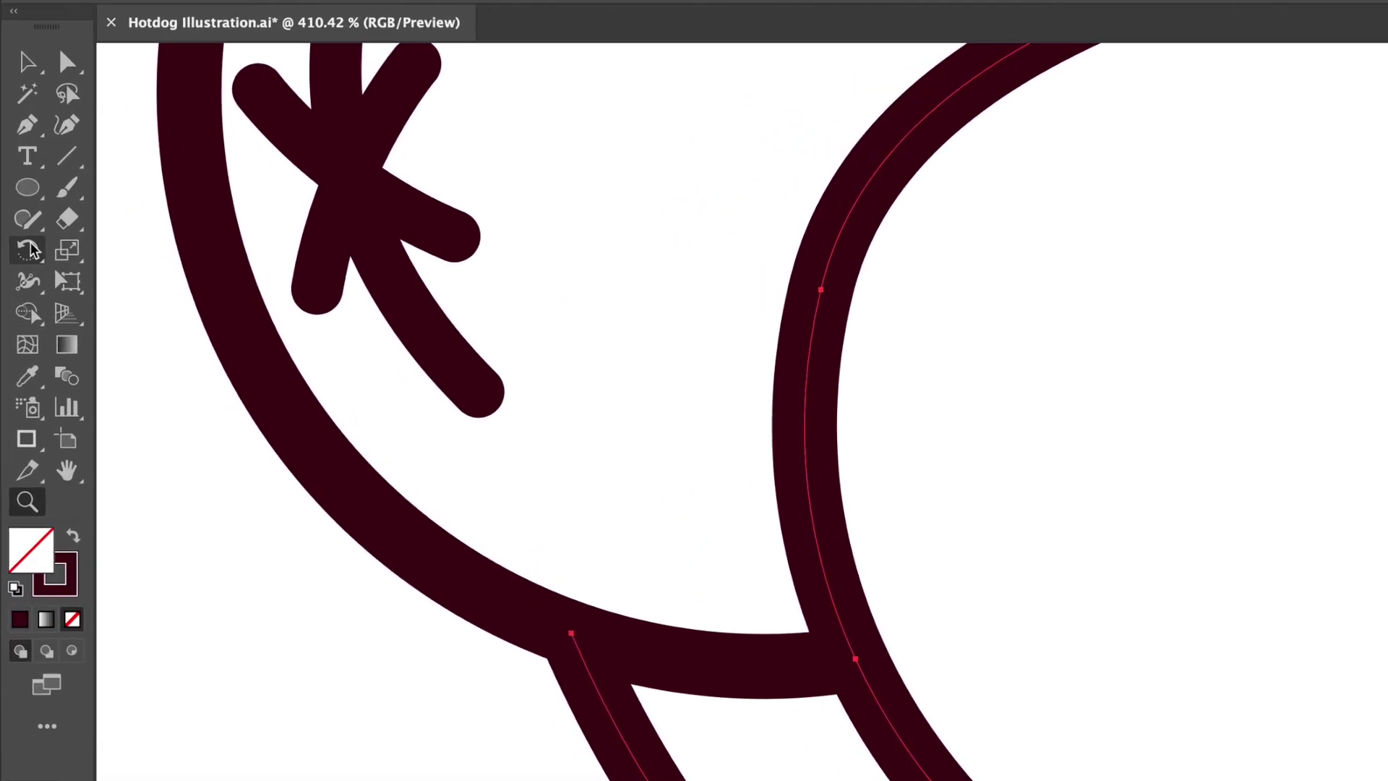
# Vary the front bun outline's stroke thickness near its lower-left end and at its tip with the Width tool
pyautogui.click(34, 287)
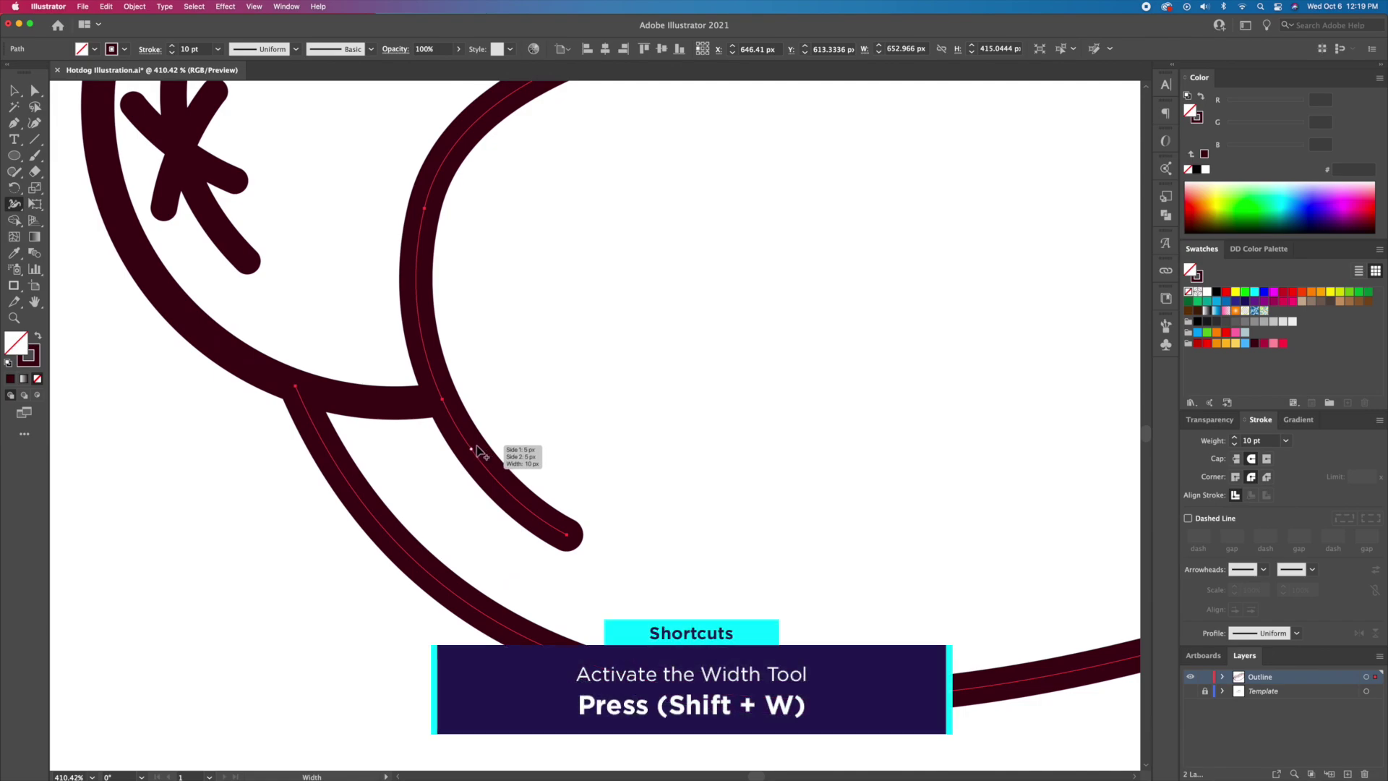
pyautogui.moveTo(479, 452); pyautogui.dragTo(486, 440)
pyautogui.moveTo(566, 534); pyautogui.dragTo(567, 542)
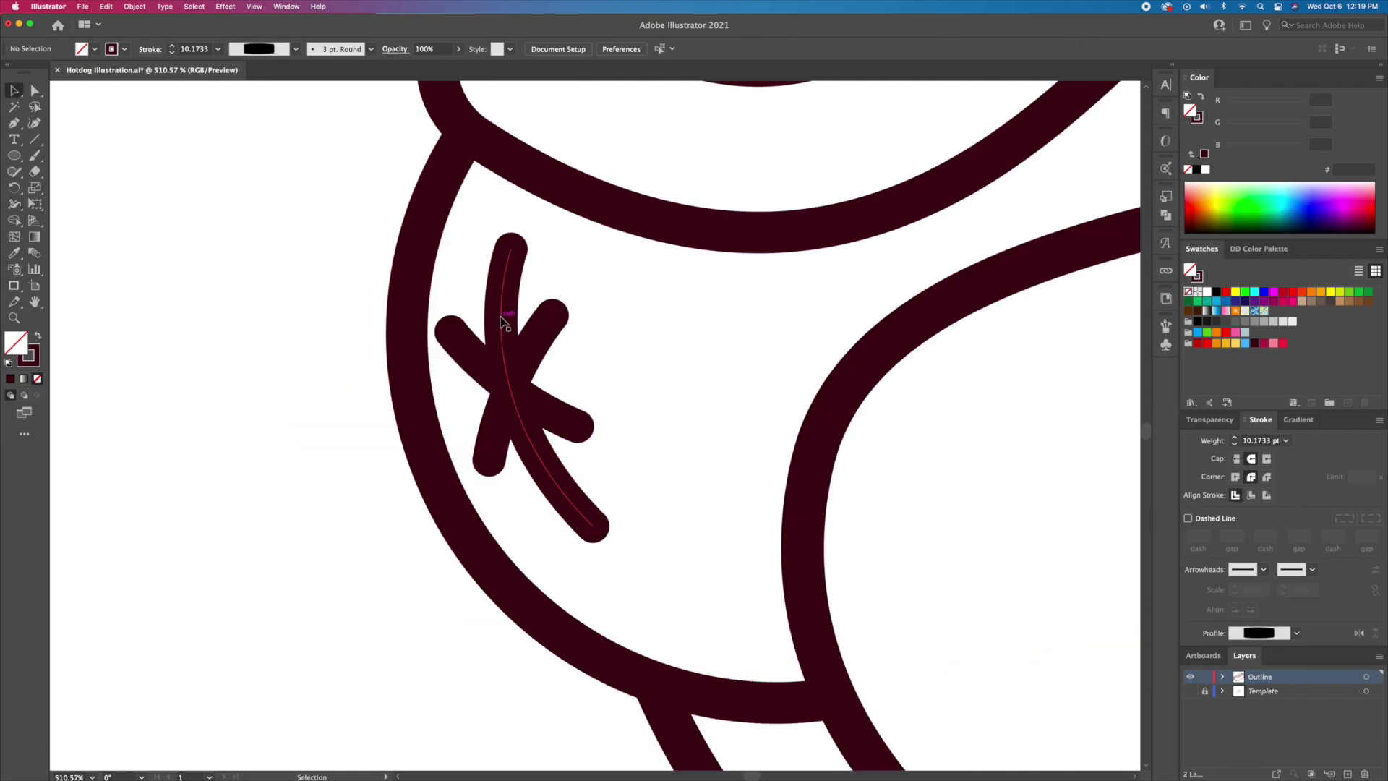
# Thicken the middle of the star mark's long curve and taper both of its ends with the Width tool
pyautogui.doubleClick(515, 340)
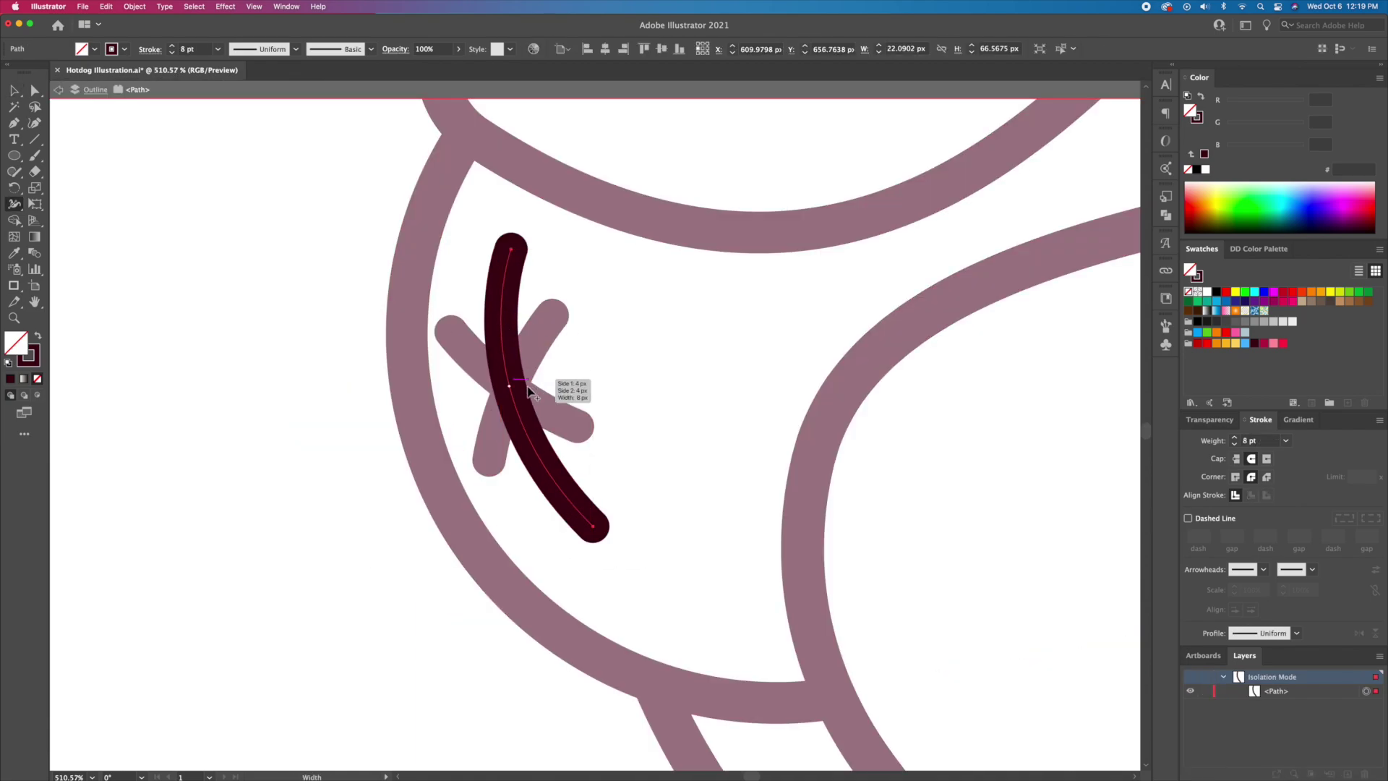
pyautogui.moveTo(528, 391); pyautogui.dragTo(529, 390)
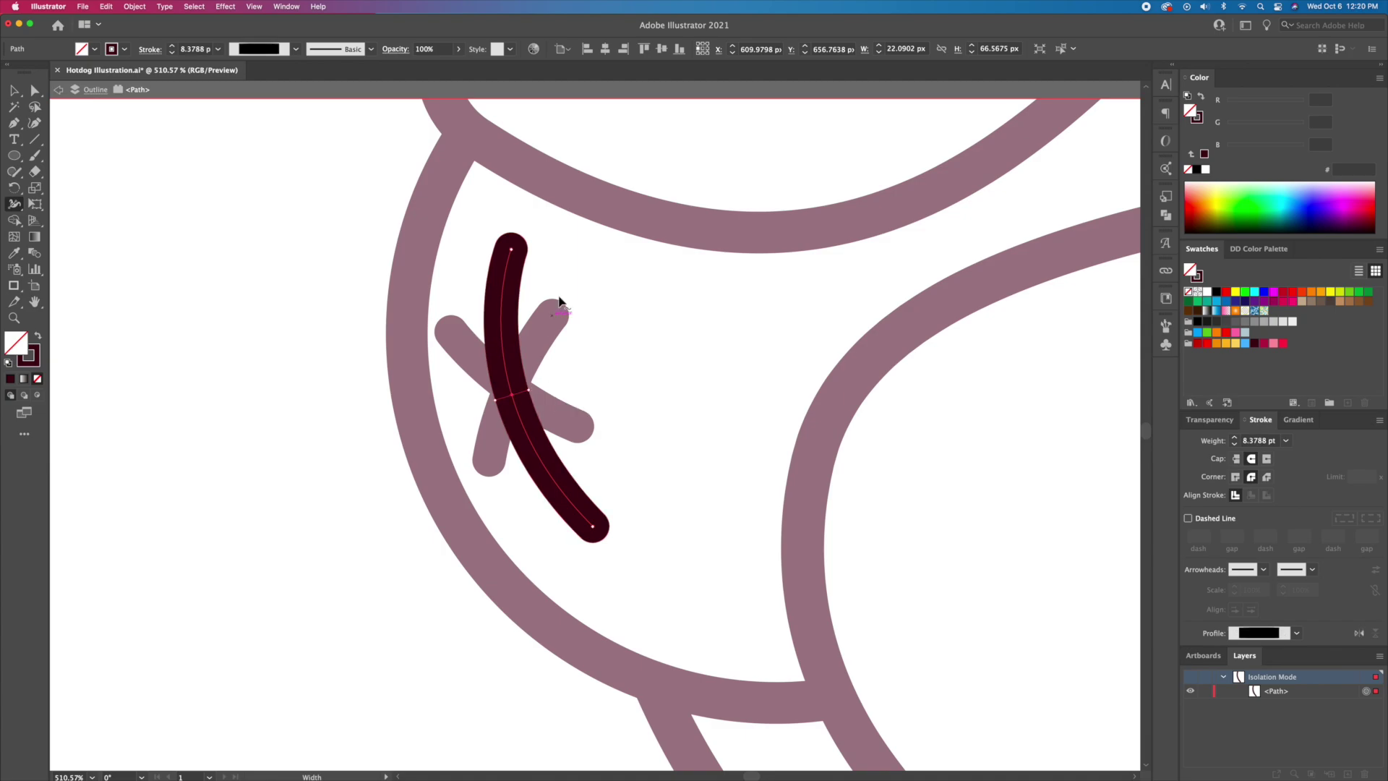
pyautogui.moveTo(527, 248); pyautogui.dragTo(521, 254)
pyautogui.moveTo(589, 540); pyautogui.dragTo(589, 535)
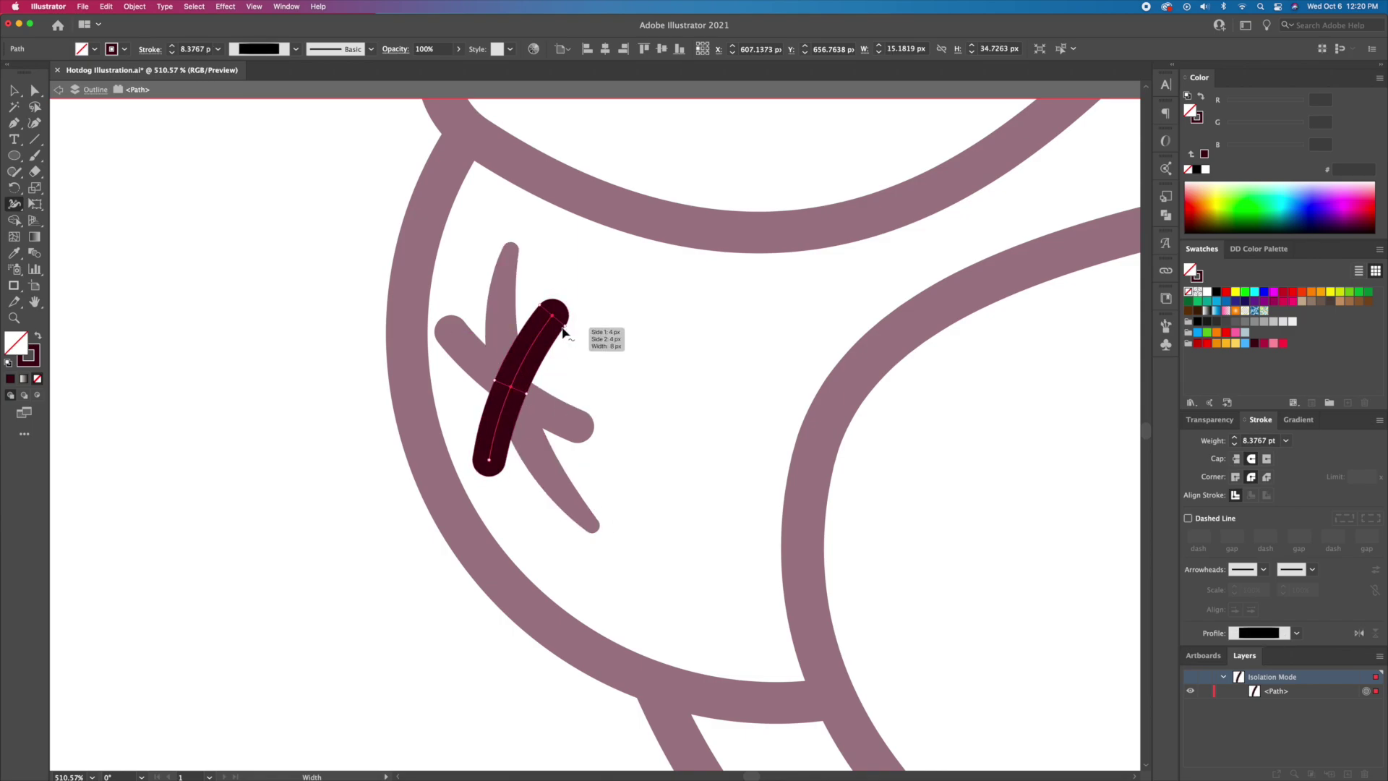
# Taper both ends of the star mark's short diagonal running from upper right to lower left
pyautogui.moveTo(565, 326); pyautogui.dragTo(559, 322)
pyautogui.moveTo(505, 467); pyautogui.dragTo(497, 463)
pyautogui.press('v')
pyautogui.doubleClick(554, 389)
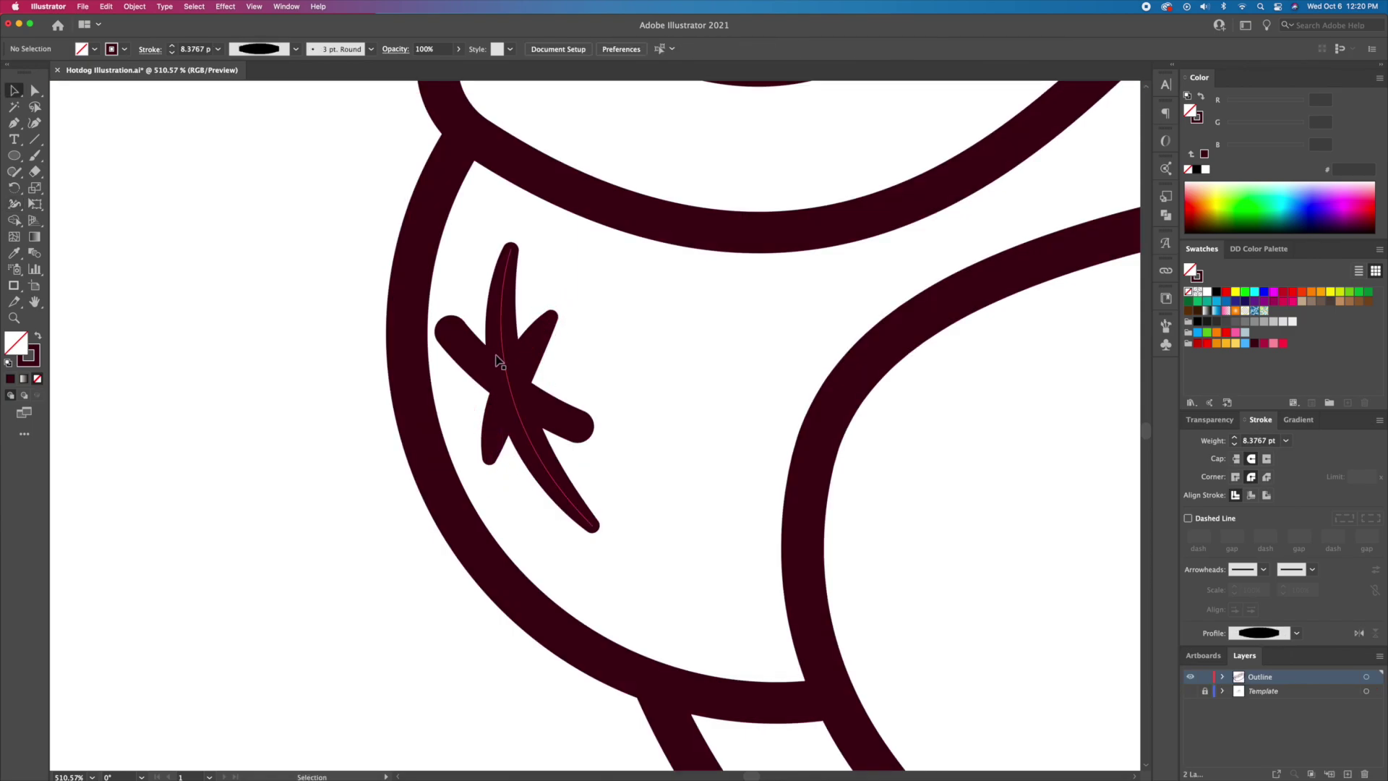
# Thicken the middle of the star mark's other short diagonal and taper both of its ends with the Width tool
pyautogui.doubleClick(480, 361)
pyautogui.hotkey('shift', 'w')
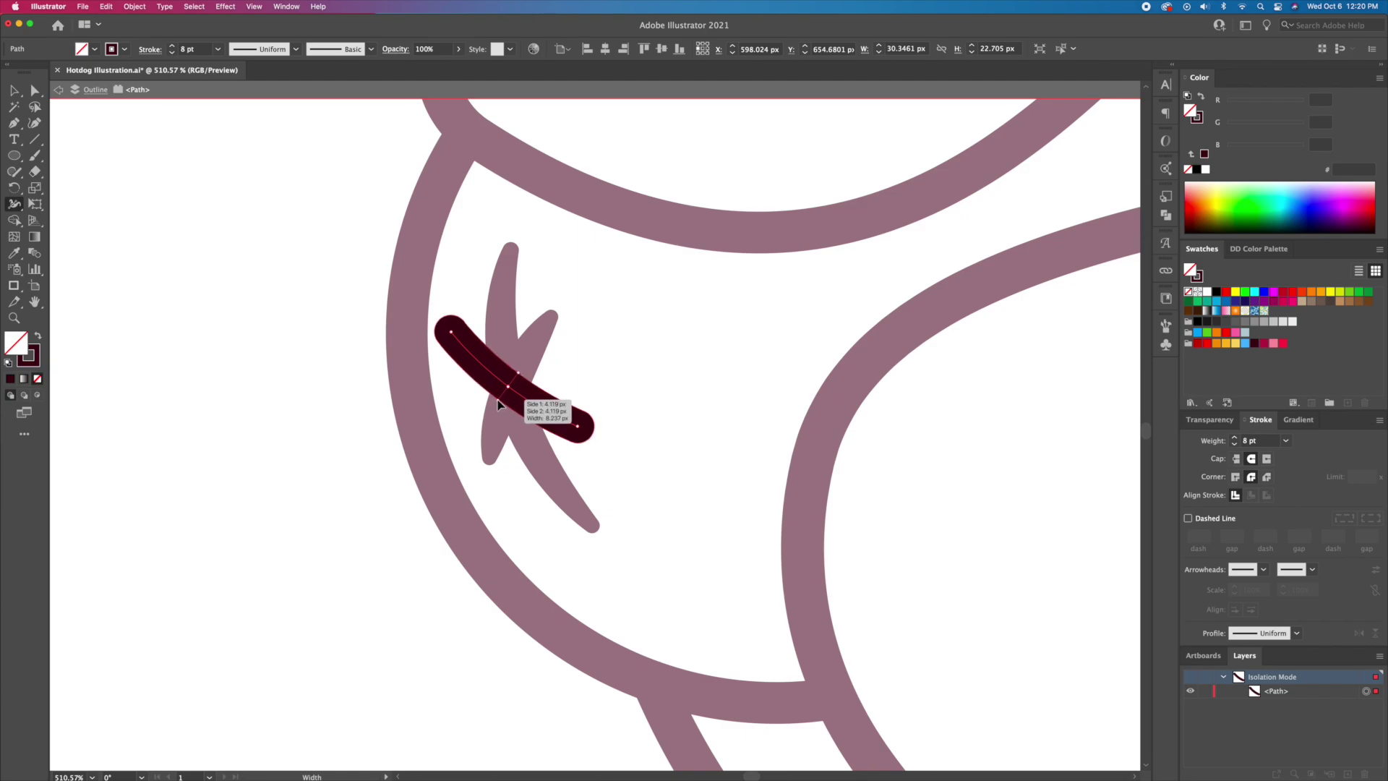
pyautogui.moveTo(498, 401); pyautogui.dragTo(498, 401)
pyautogui.moveTo(441, 344); pyautogui.dragTo(446, 336)
pyautogui.moveTo(572, 441); pyautogui.dragTo(577, 431)
pyautogui.press('v')
pyautogui.doubleClick(644, 381)
# Convert the star mark's three strokes to outlined shapes with Outline Stroke and unite them into a single shape
pyautogui.moveTo(582, 334); pyautogui.dragTo(511, 415)
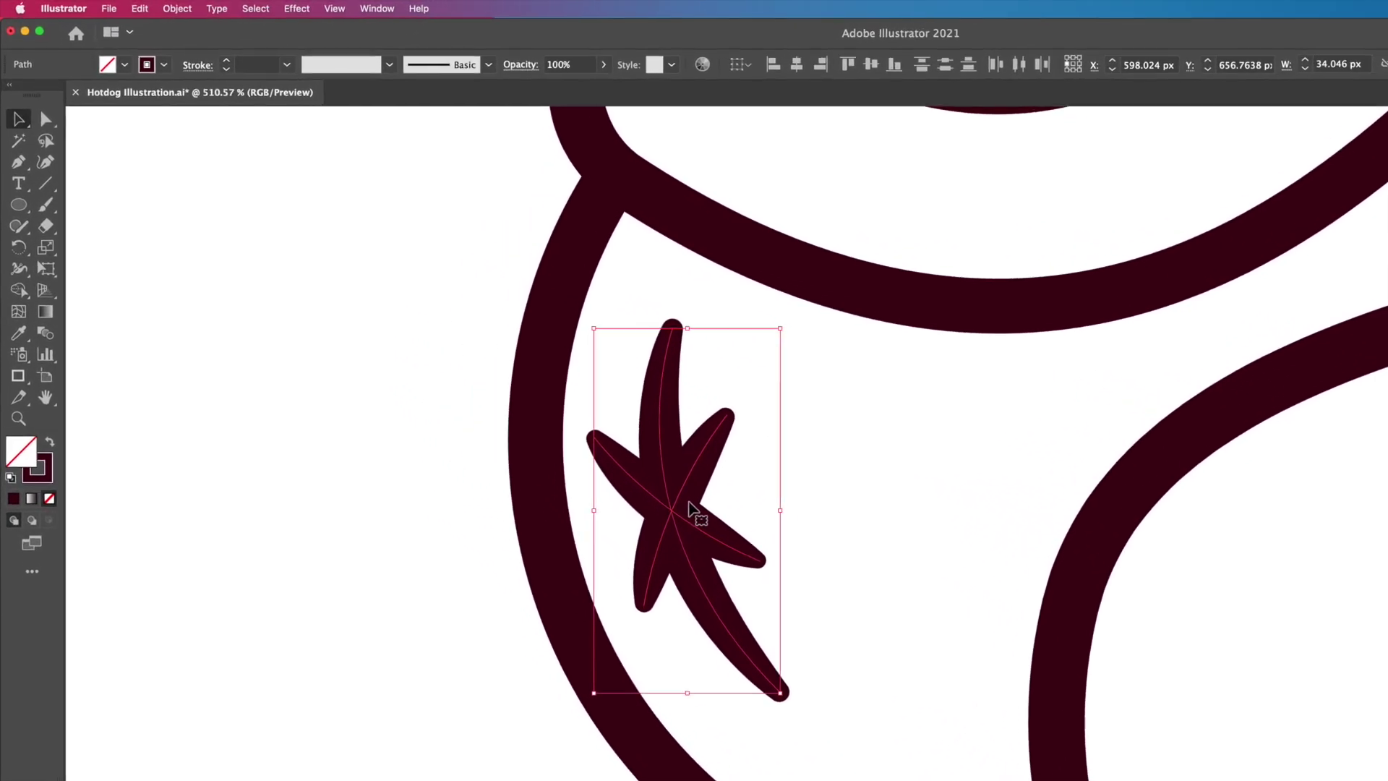
pyautogui.click(177, 9)
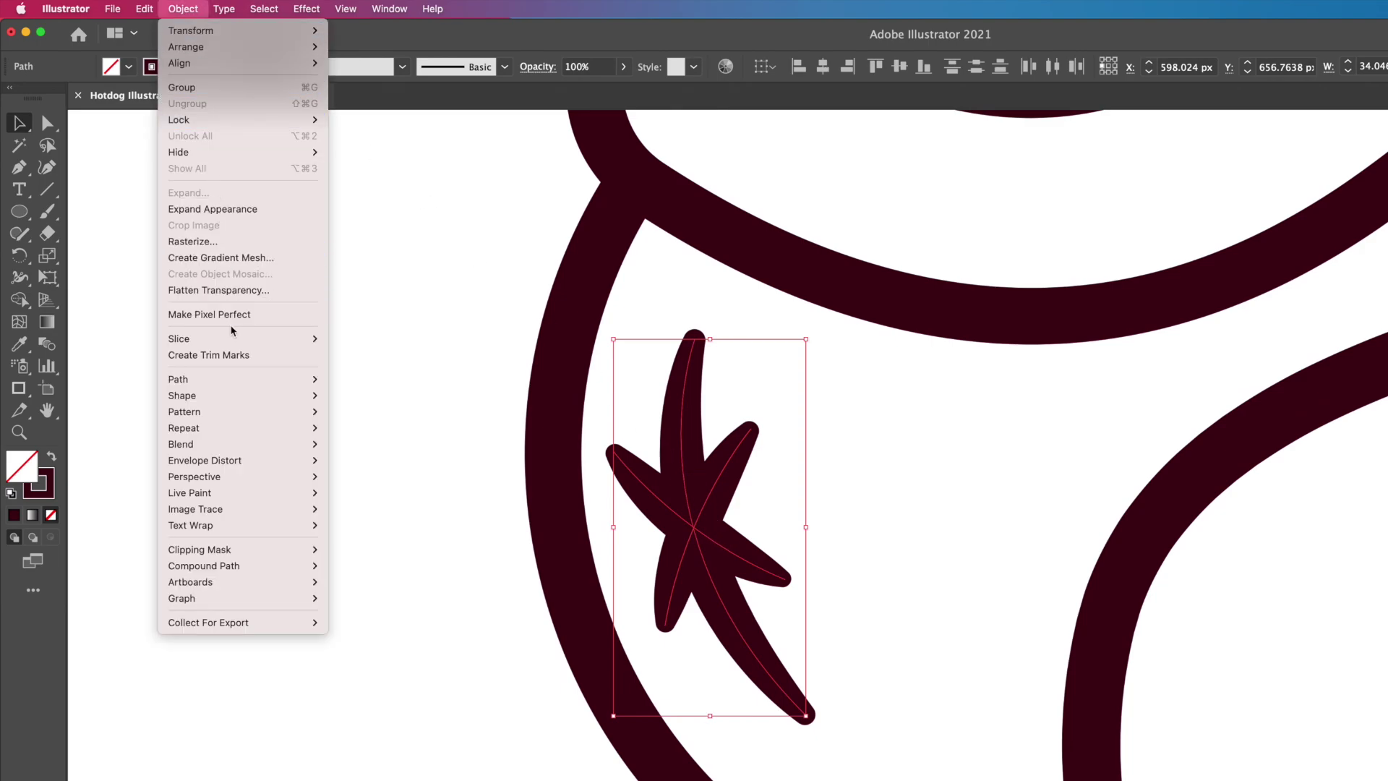
pyautogui.moveTo(268, 379)
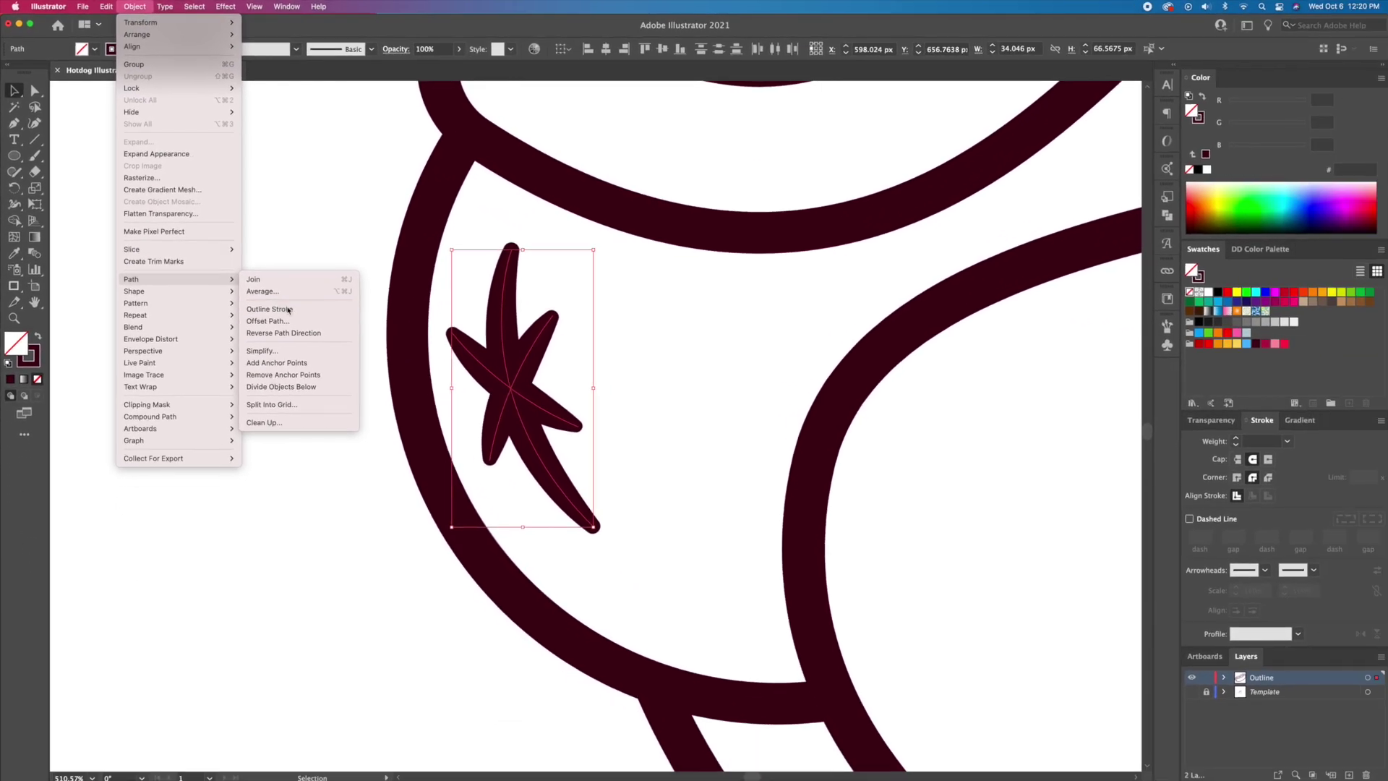
pyautogui.click(394, 412)
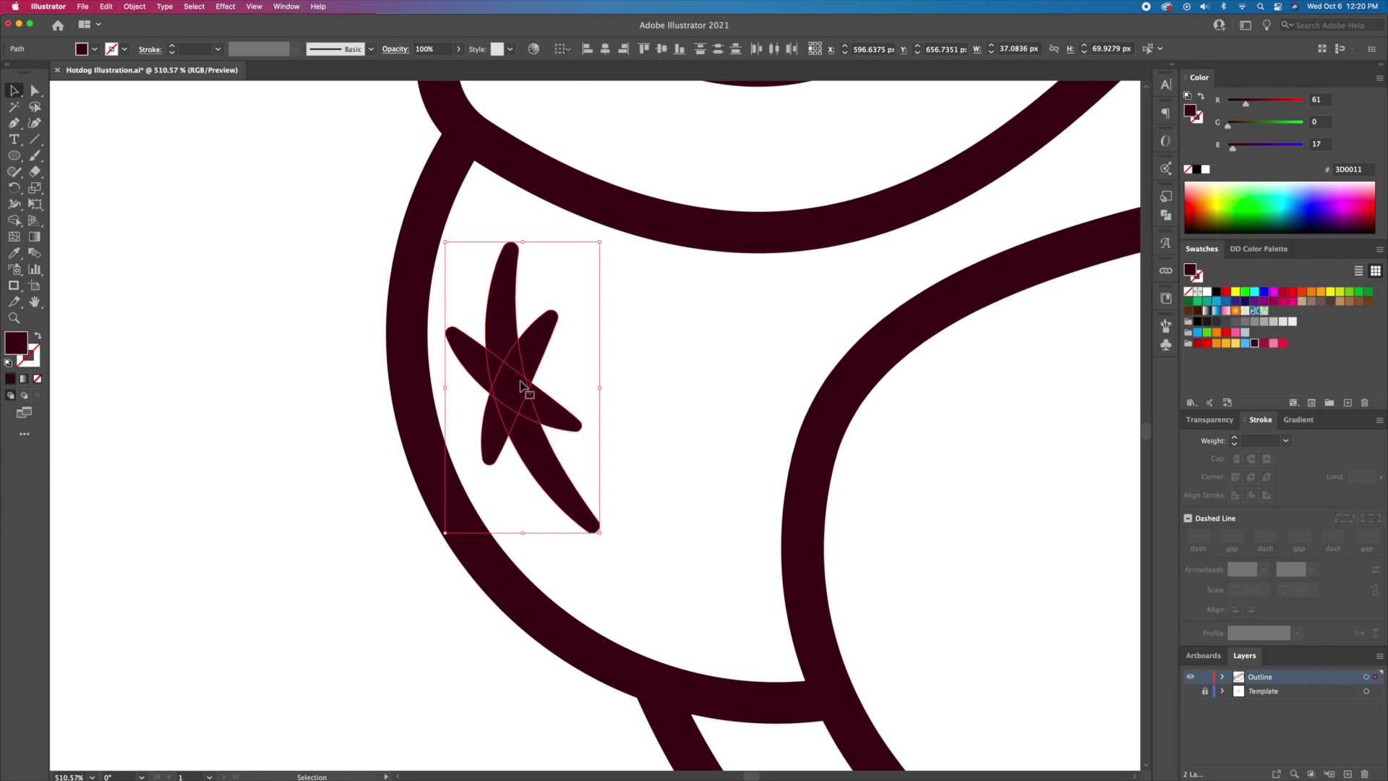
pyautogui.click(1166, 216)
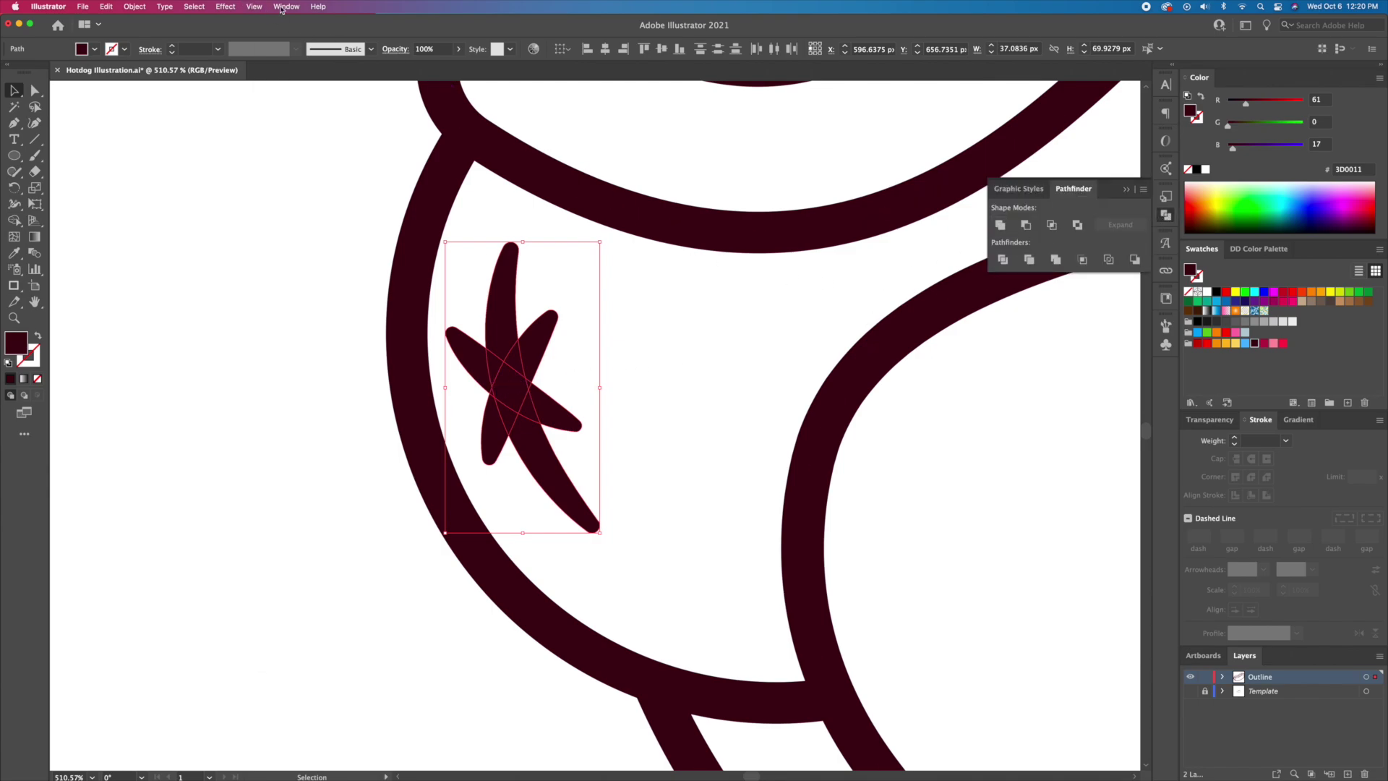
pyautogui.click(283, 7)
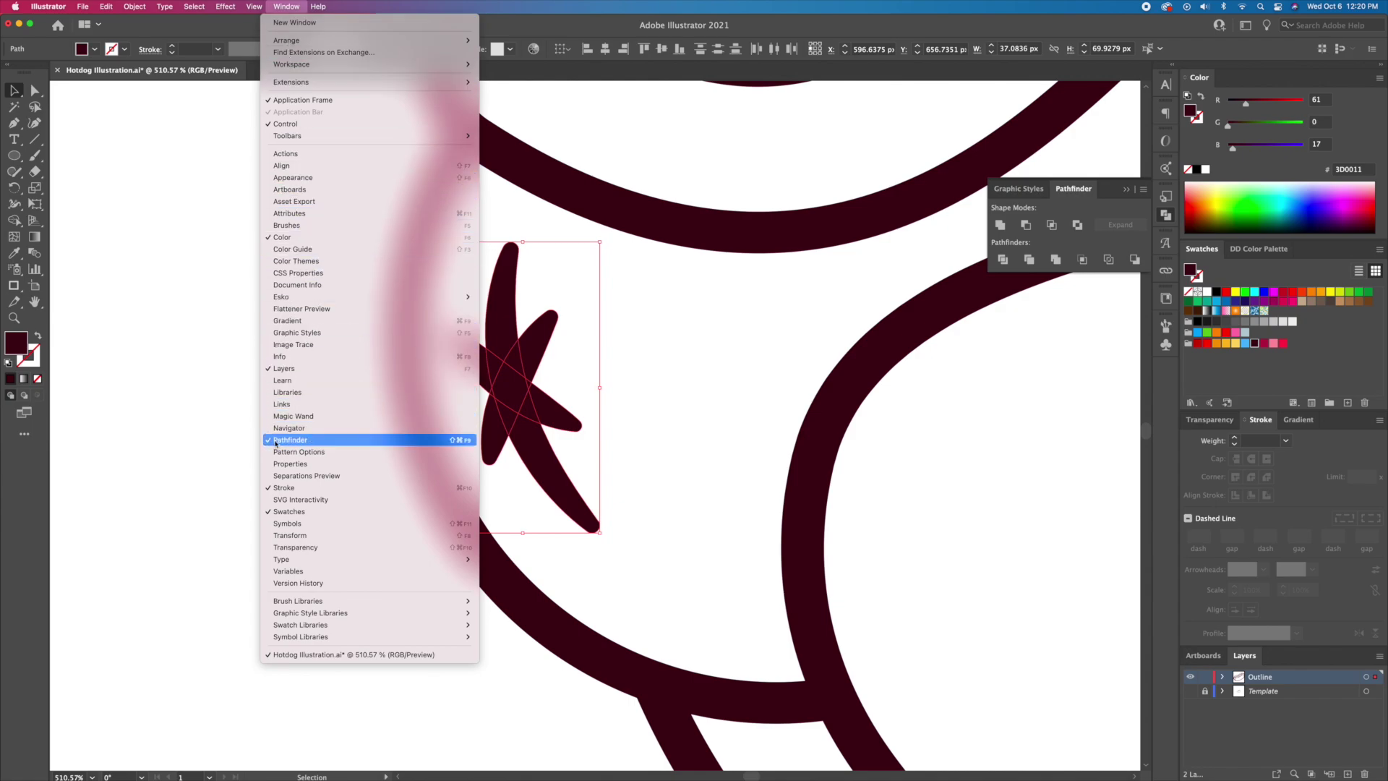
pyautogui.click(629, 433)
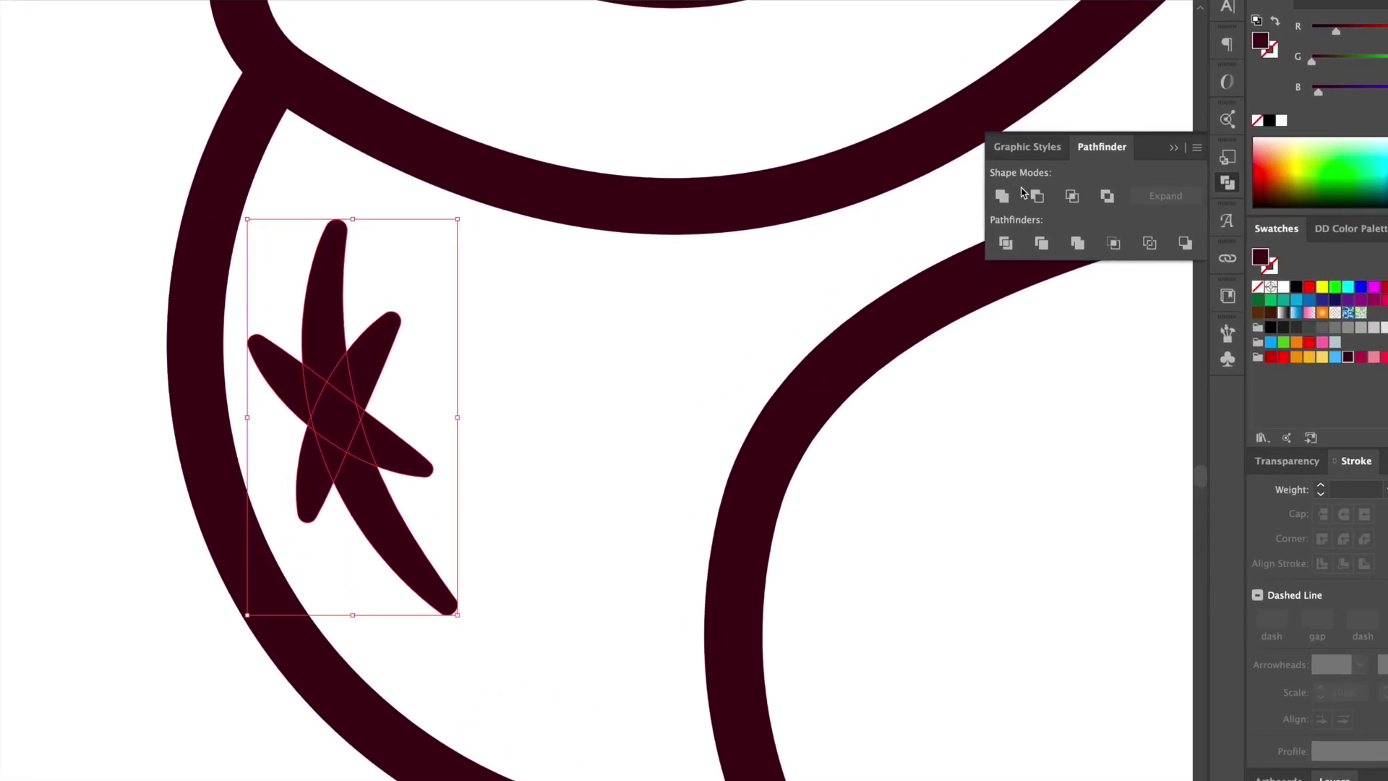
pyautogui.click(1002, 196)
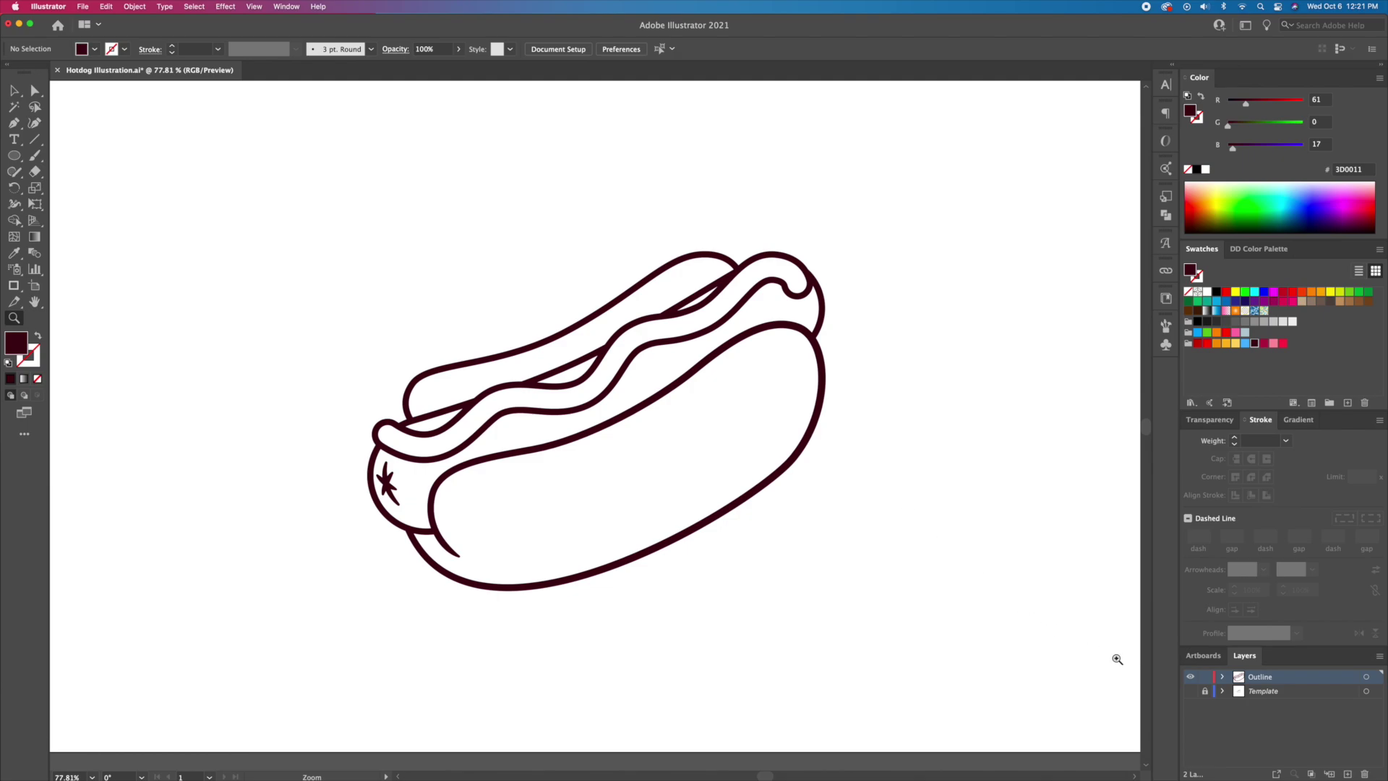
# Add a new layer named Colour between the Outline and Template layers
pyautogui.click(1270, 691)
pyautogui.click(1347, 774)
pyautogui.doubleClick(1253, 691)
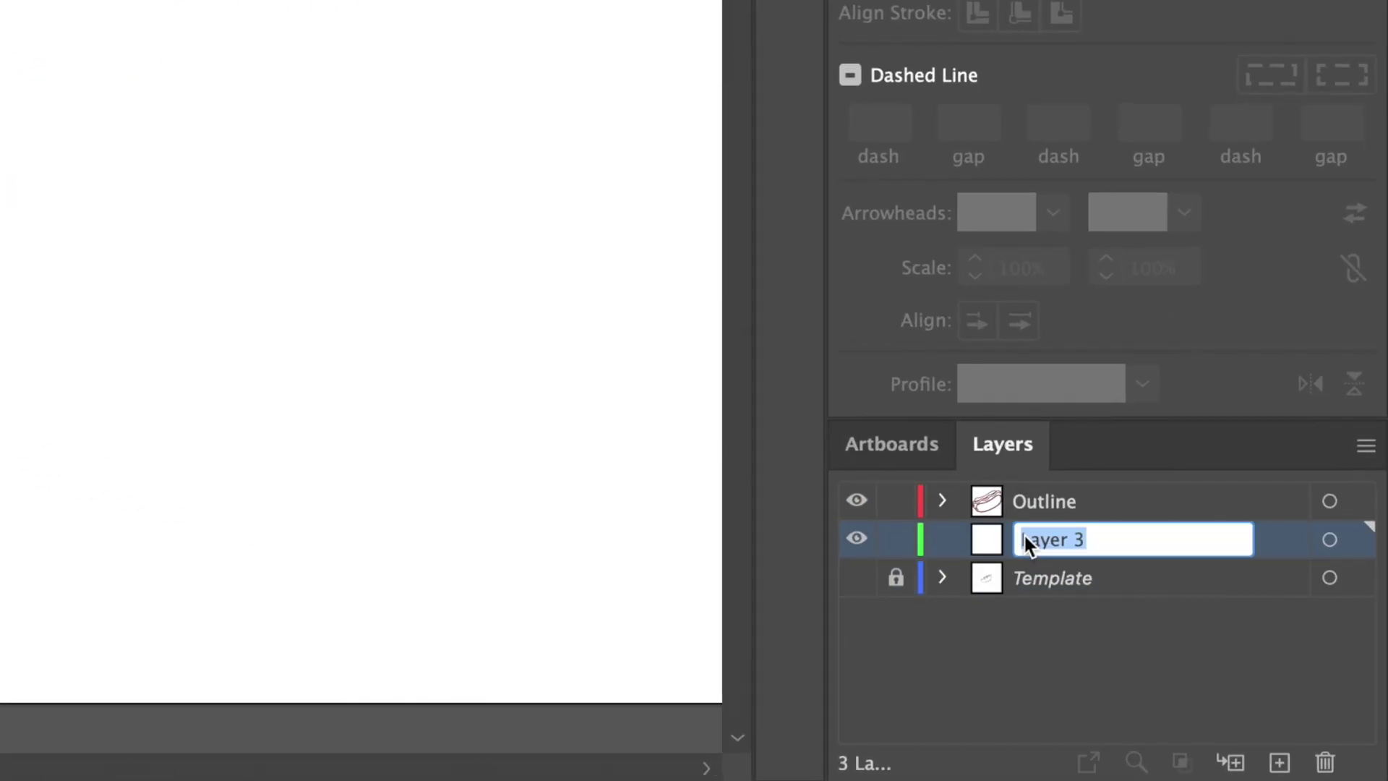
pyautogui.write('Colour')
pyautogui.press('Return')
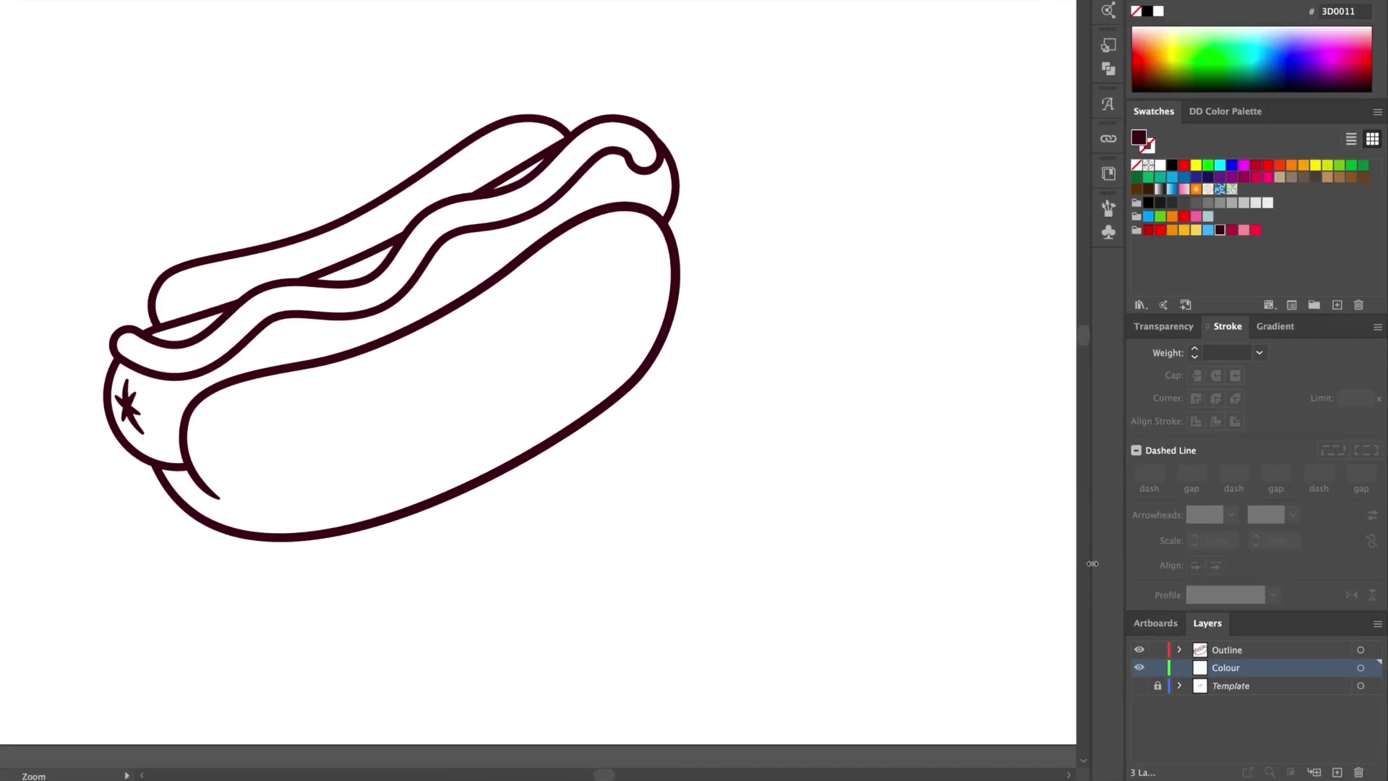
# Copy all the hotdog line art from the Outline layer onto the Colour layer, and lock and hide Outline
pyautogui.moveTo(790, 29); pyautogui.dragTo(17, 621)
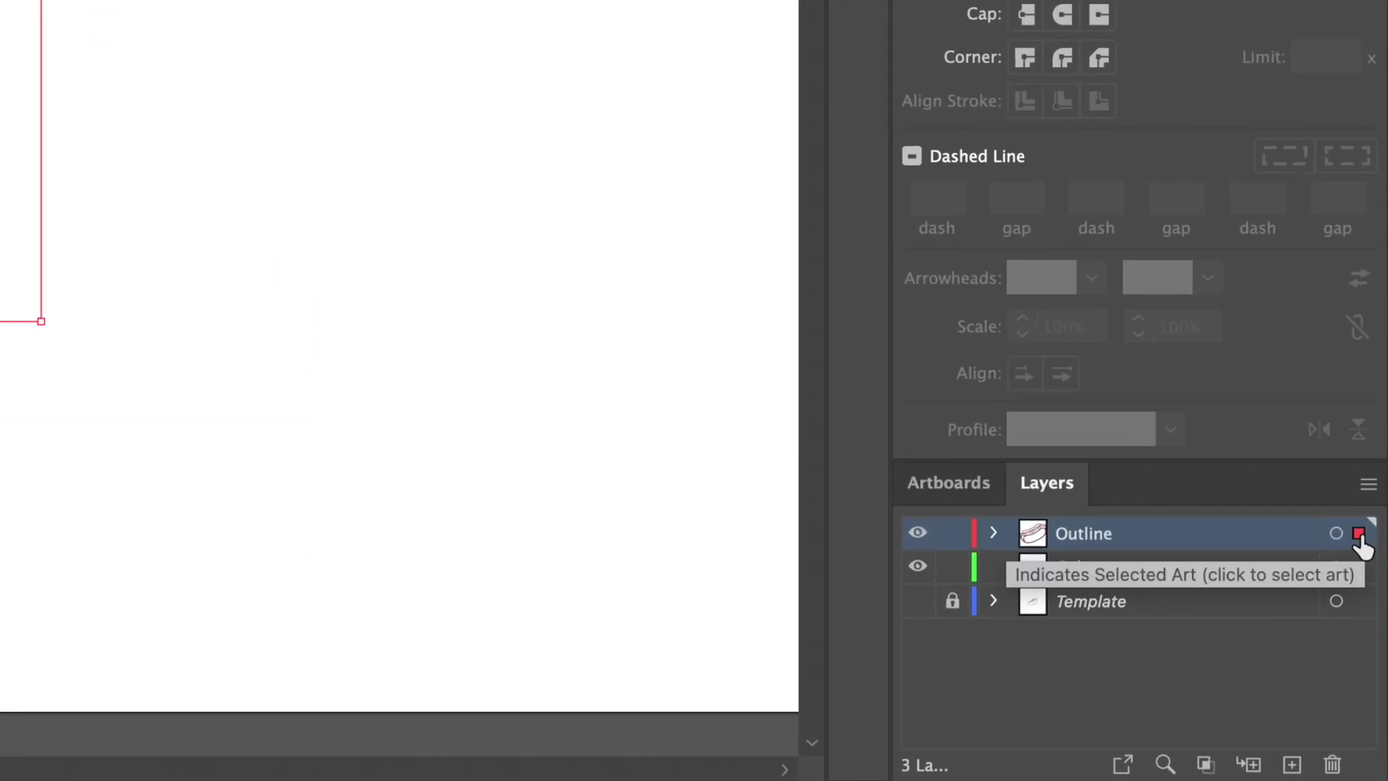
pyautogui.moveTo(1362, 548); pyautogui.dragTo(1359, 569)
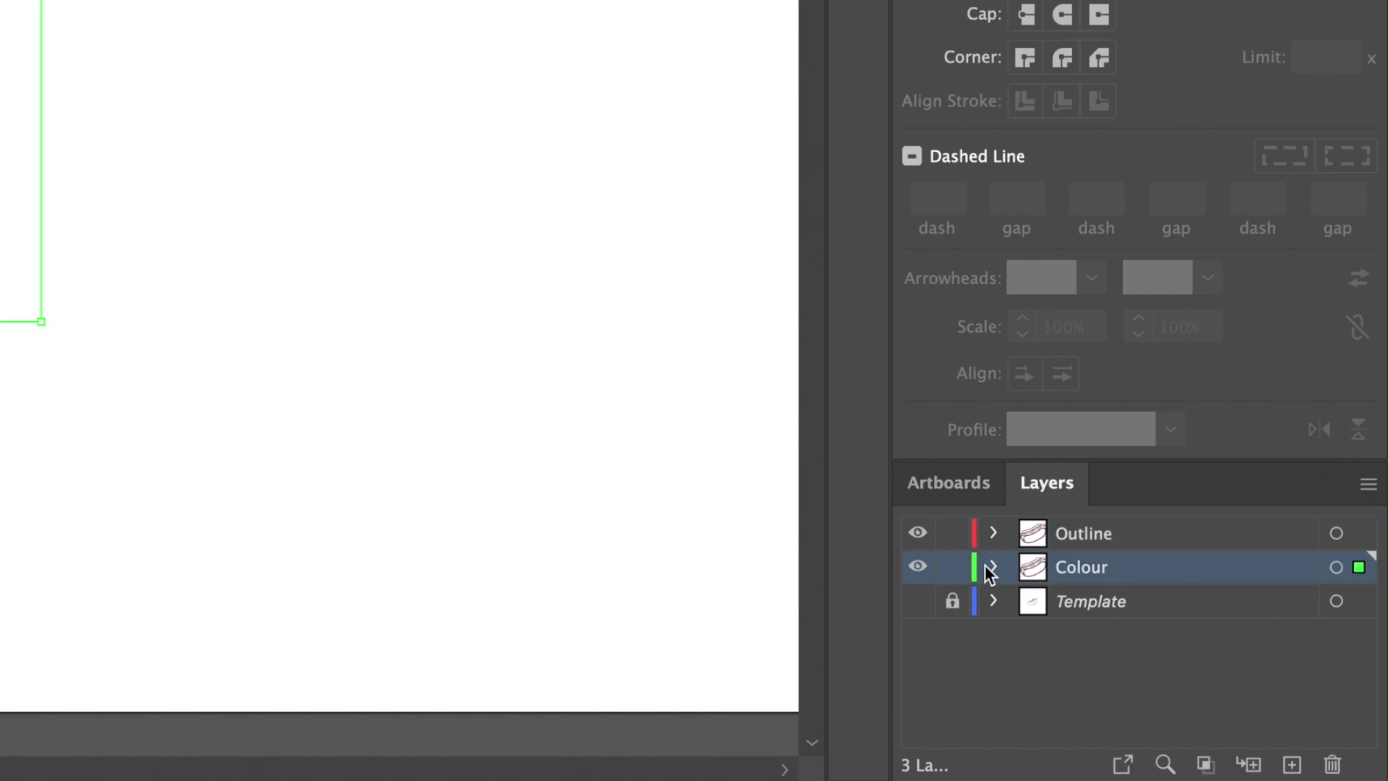
pyautogui.click(953, 534)
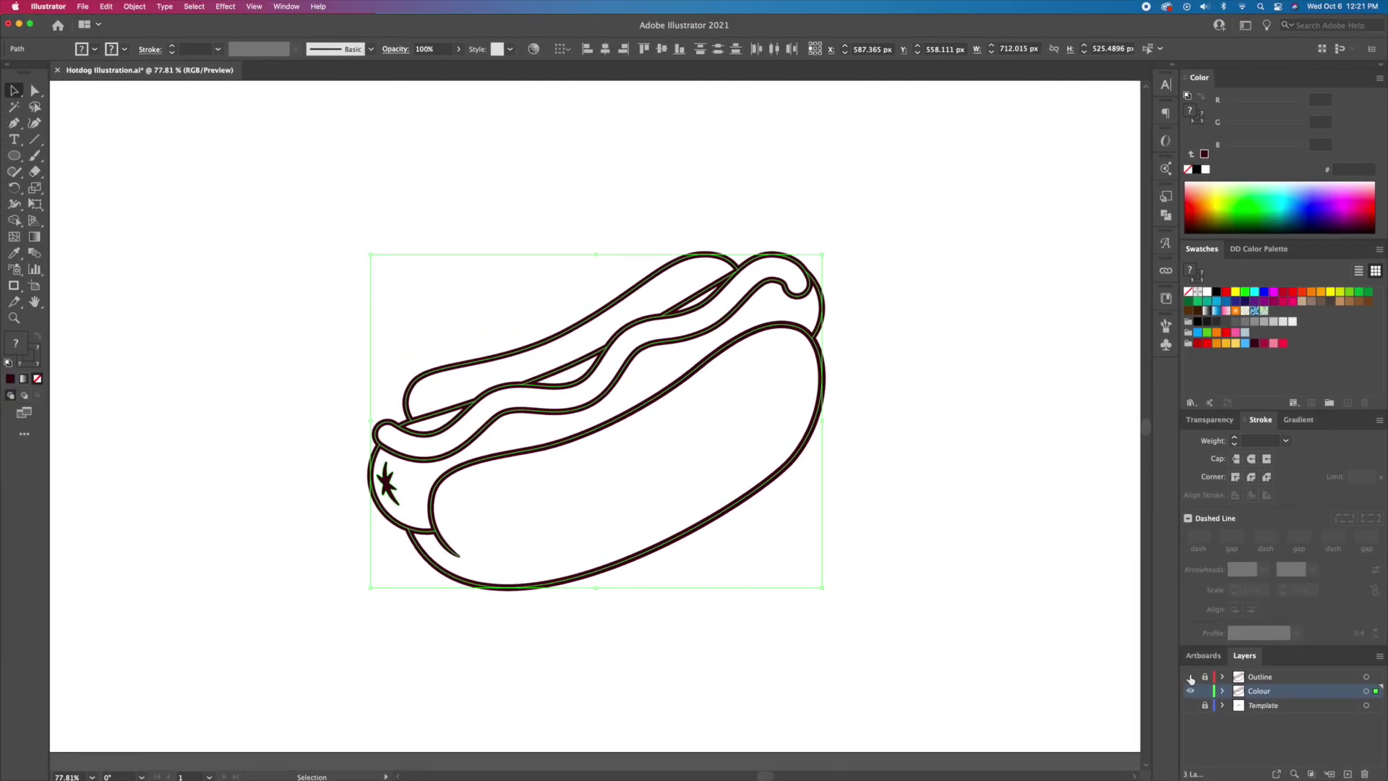
pyautogui.click(1190, 677)
# Delete the star mark's copy from the Colour layer
pyautogui.click(795, 618)
pyautogui.click(396, 498)
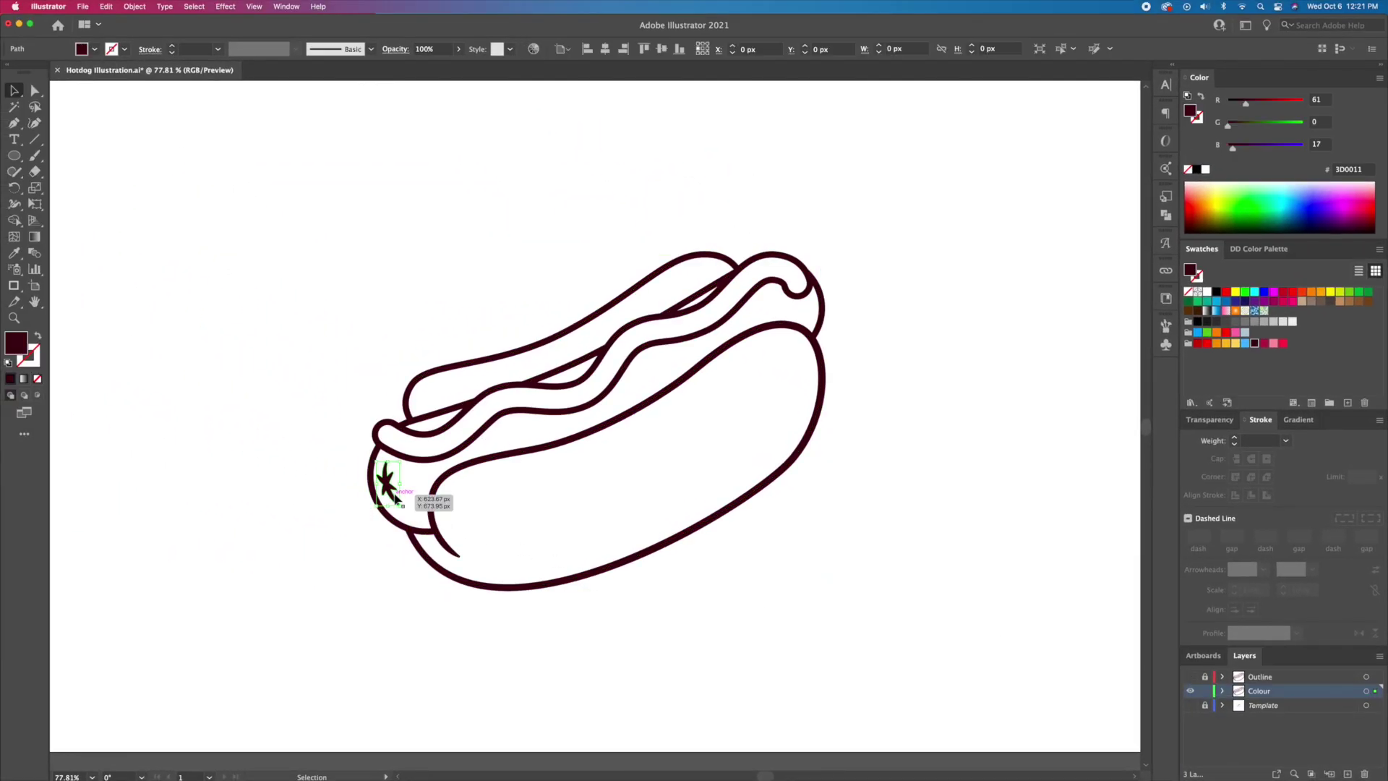
pyautogui.press('Delete')
# Convert all hotdog lines on the Colour layer to shapes with Outline Stroke and unite them into one shape
pyautogui.moveTo(908, 195); pyautogui.dragTo(437, 621)
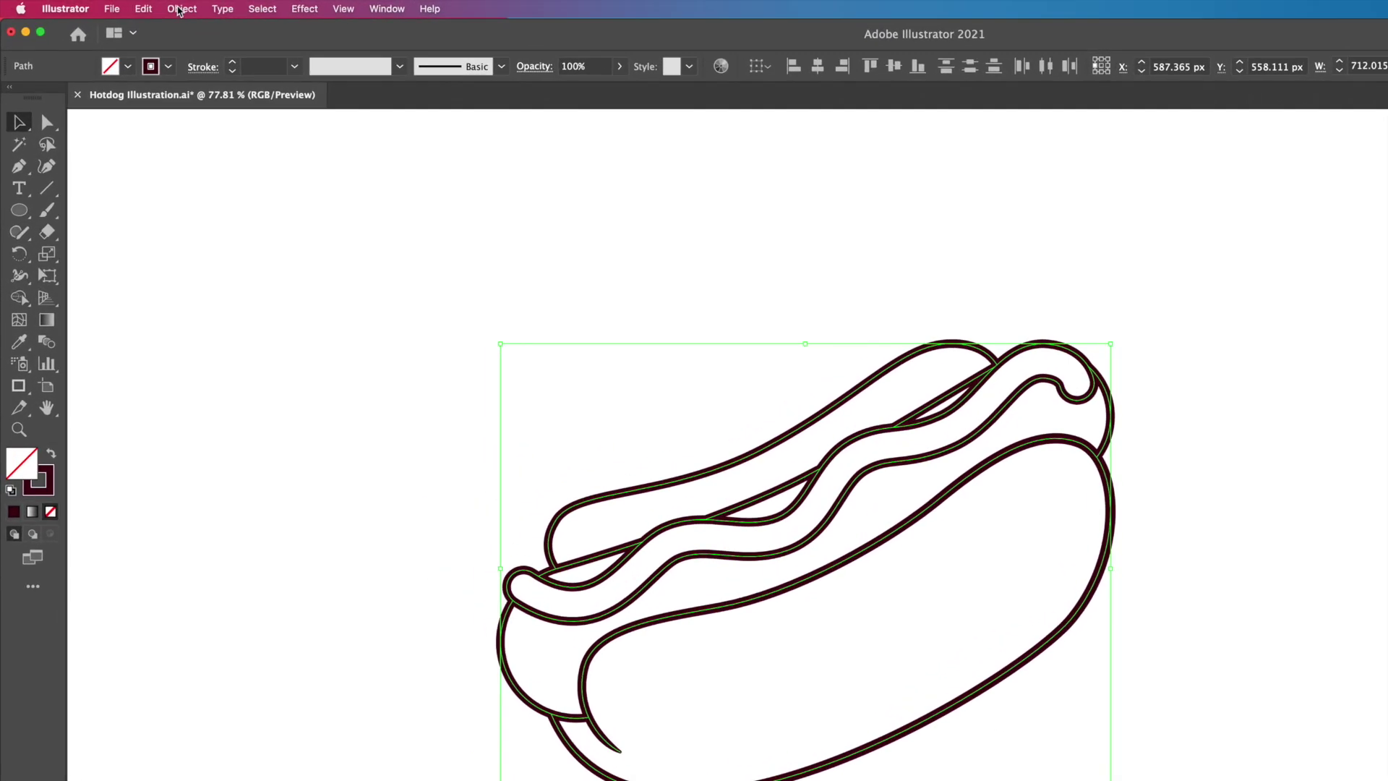
pyautogui.click(134, 6)
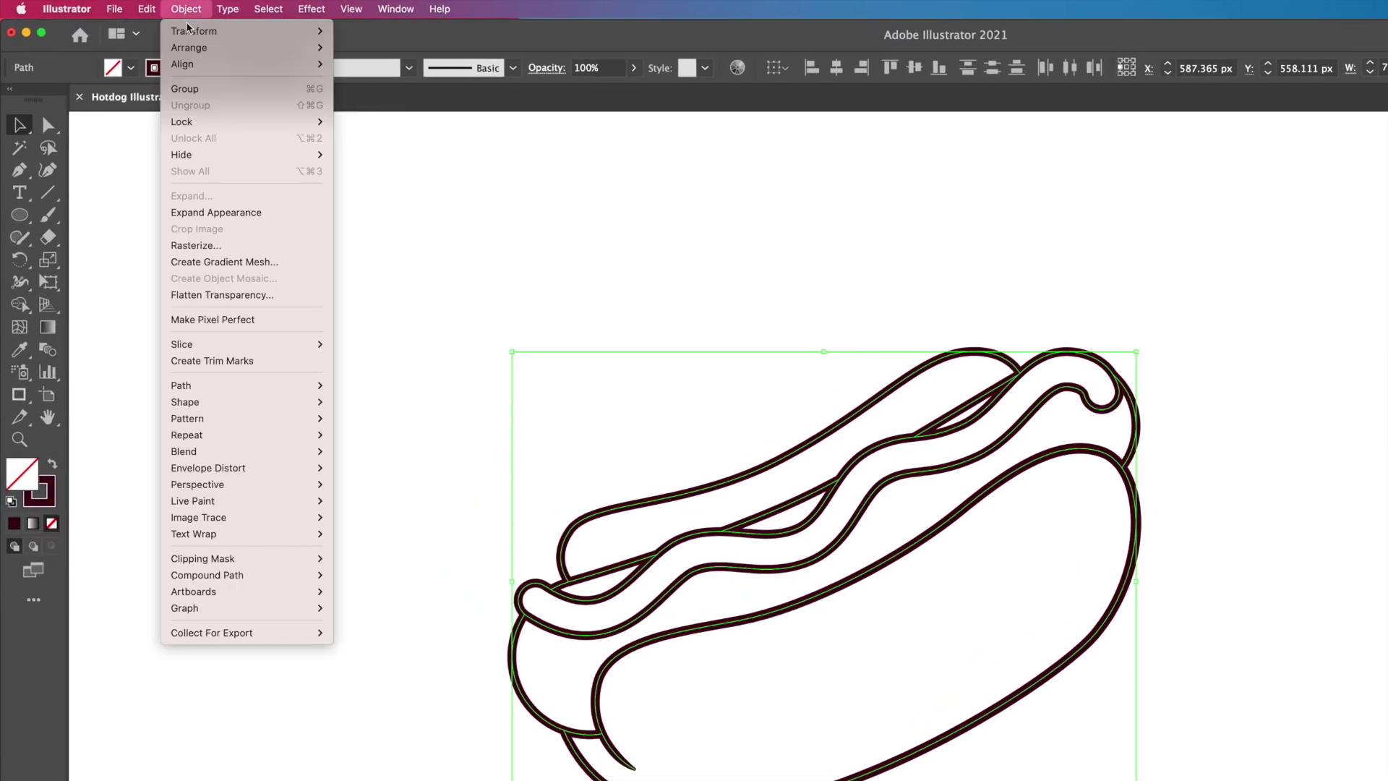
pyautogui.moveTo(188, 284)
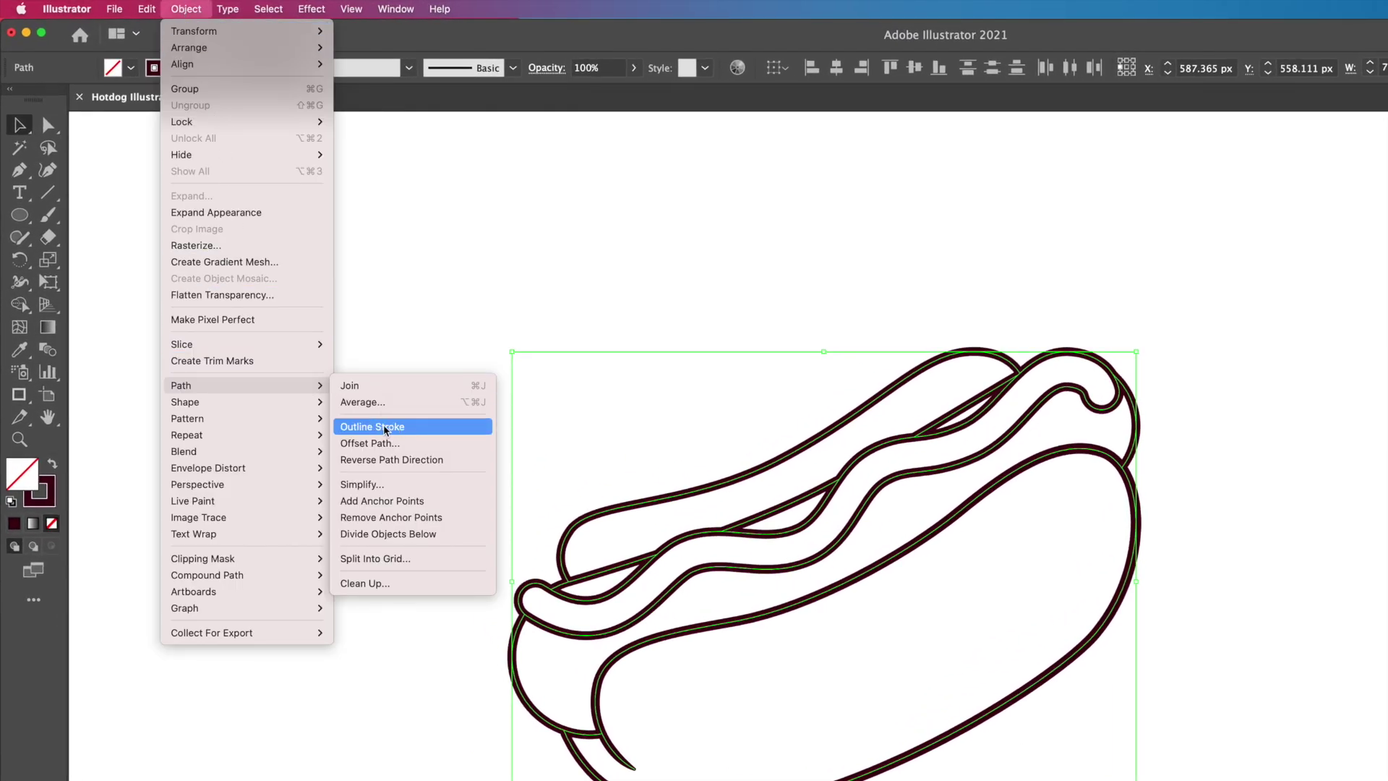
pyautogui.click(386, 429)
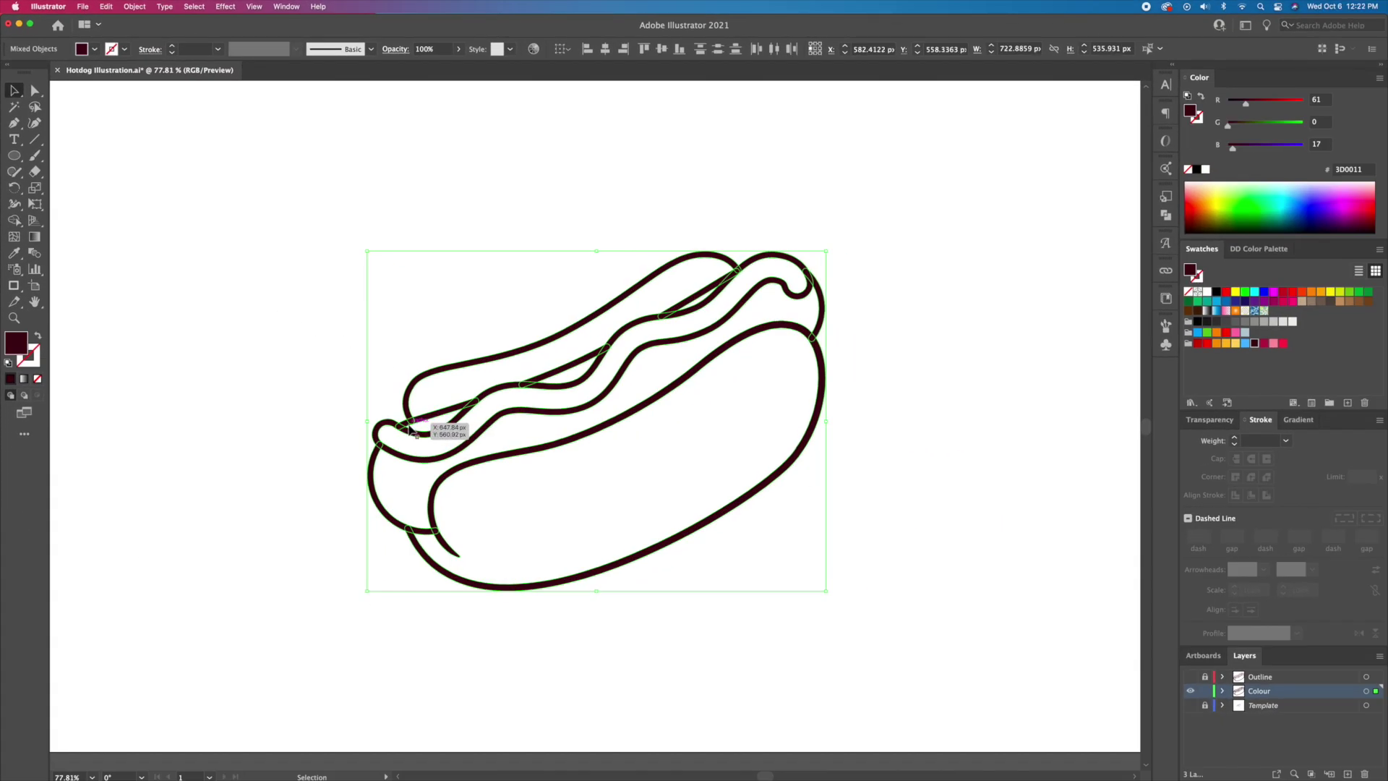
pyautogui.click(1163, 220)
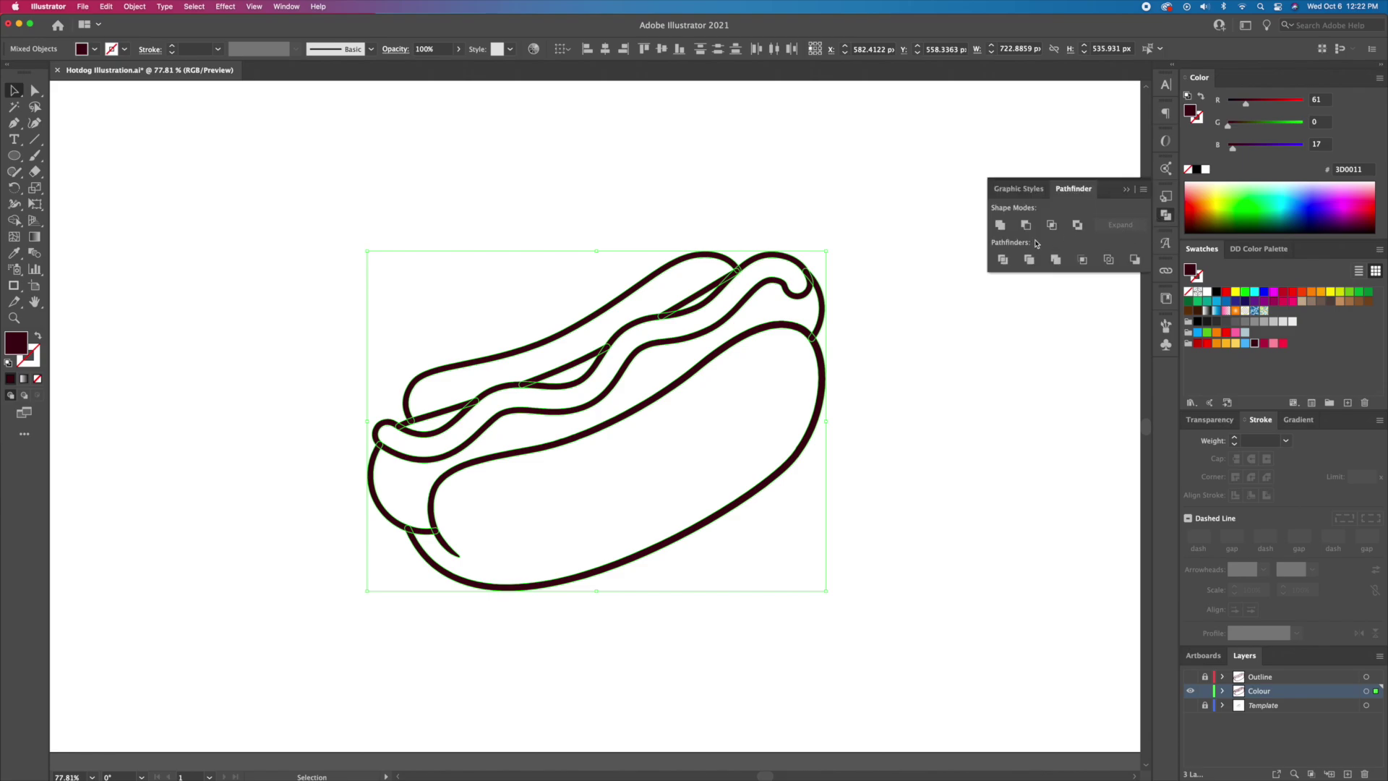
pyautogui.click(997, 227)
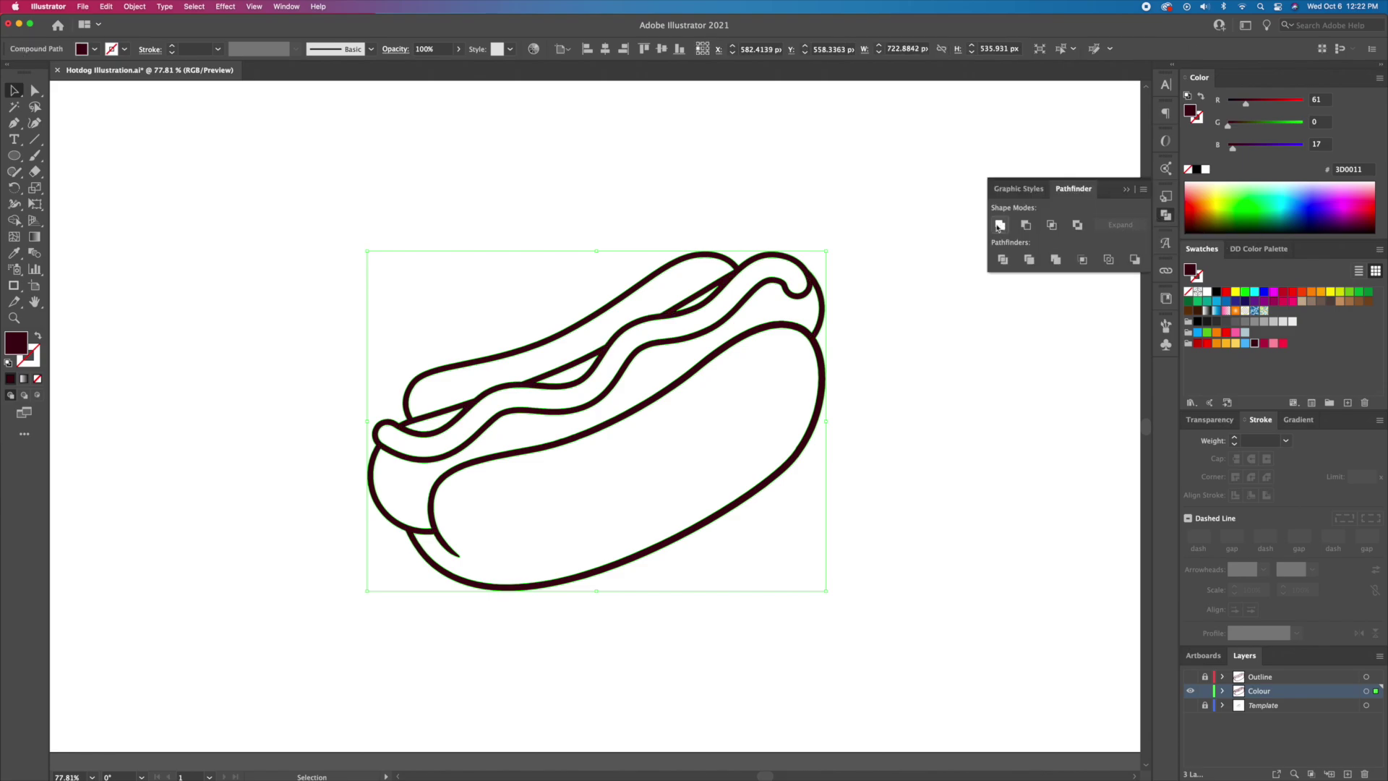
pyautogui.click(1127, 190)
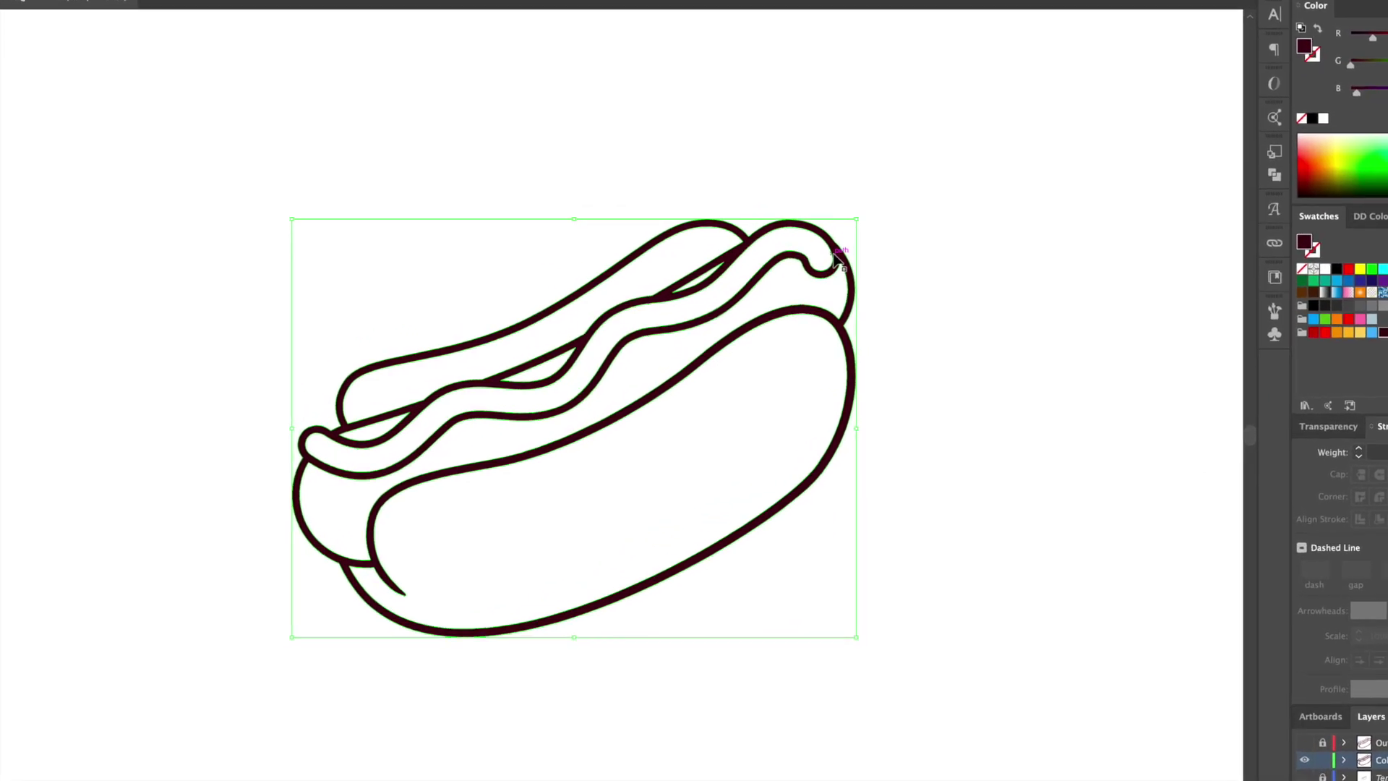
# Release the united hotdog's compound path and remove the large outer silhouette, leaving the separate inner shapes
pyautogui.rightClick(811, 280)
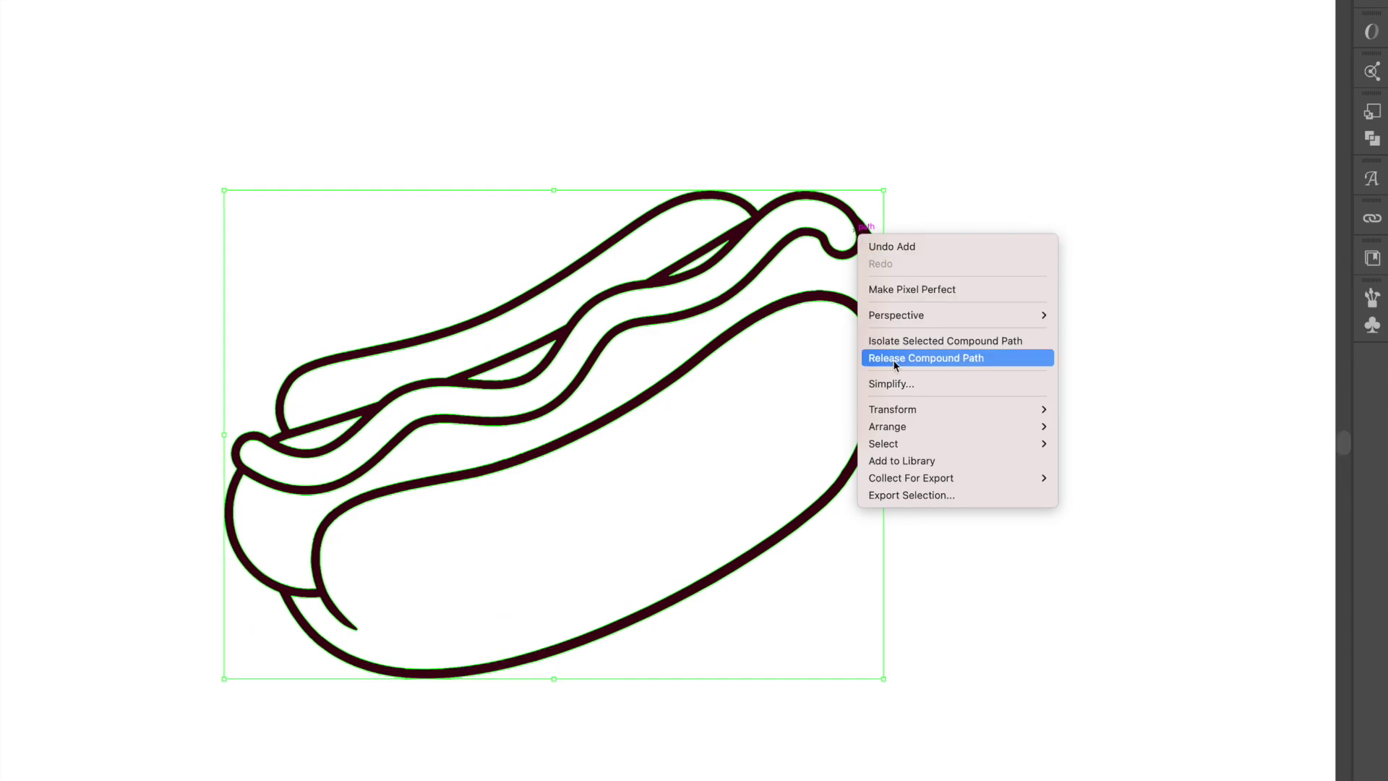
pyautogui.click(949, 358)
pyautogui.click(995, 327)
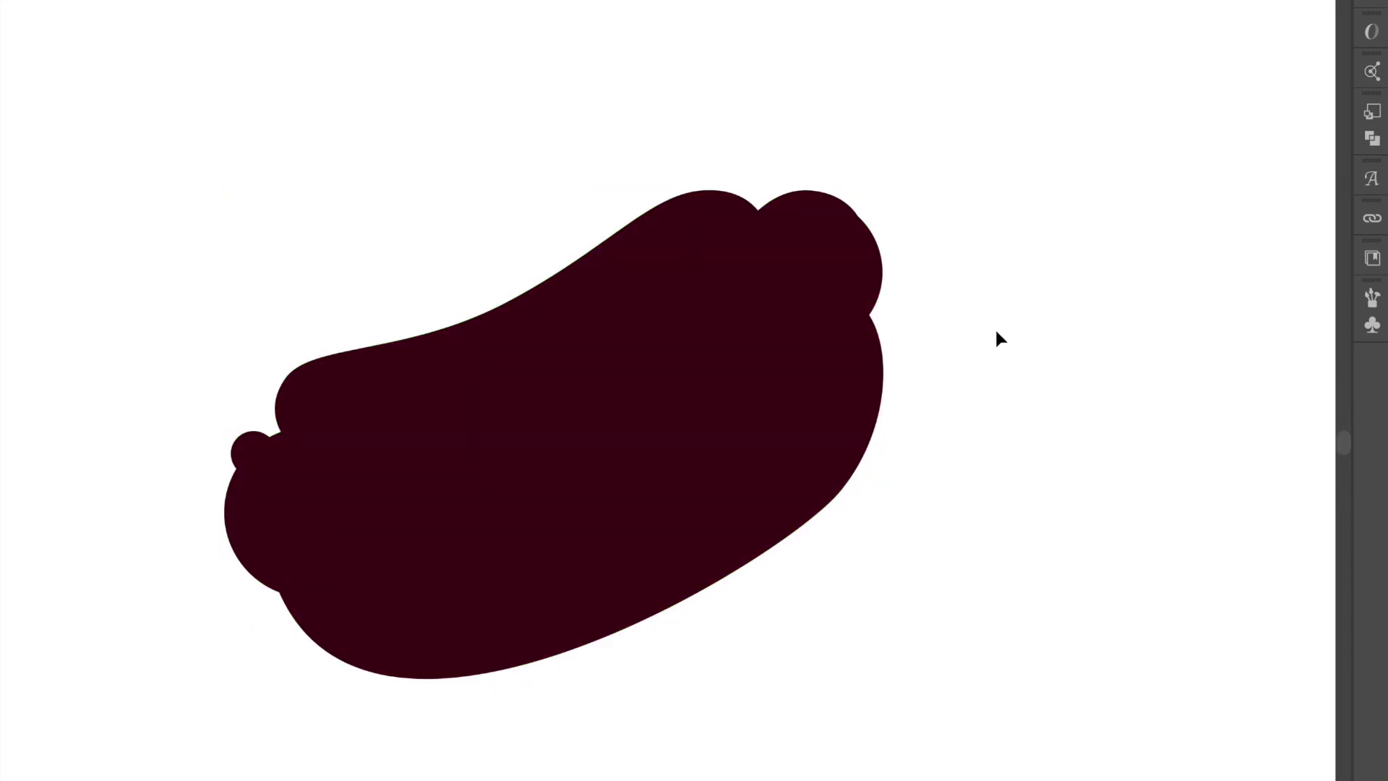
pyautogui.click(785, 403)
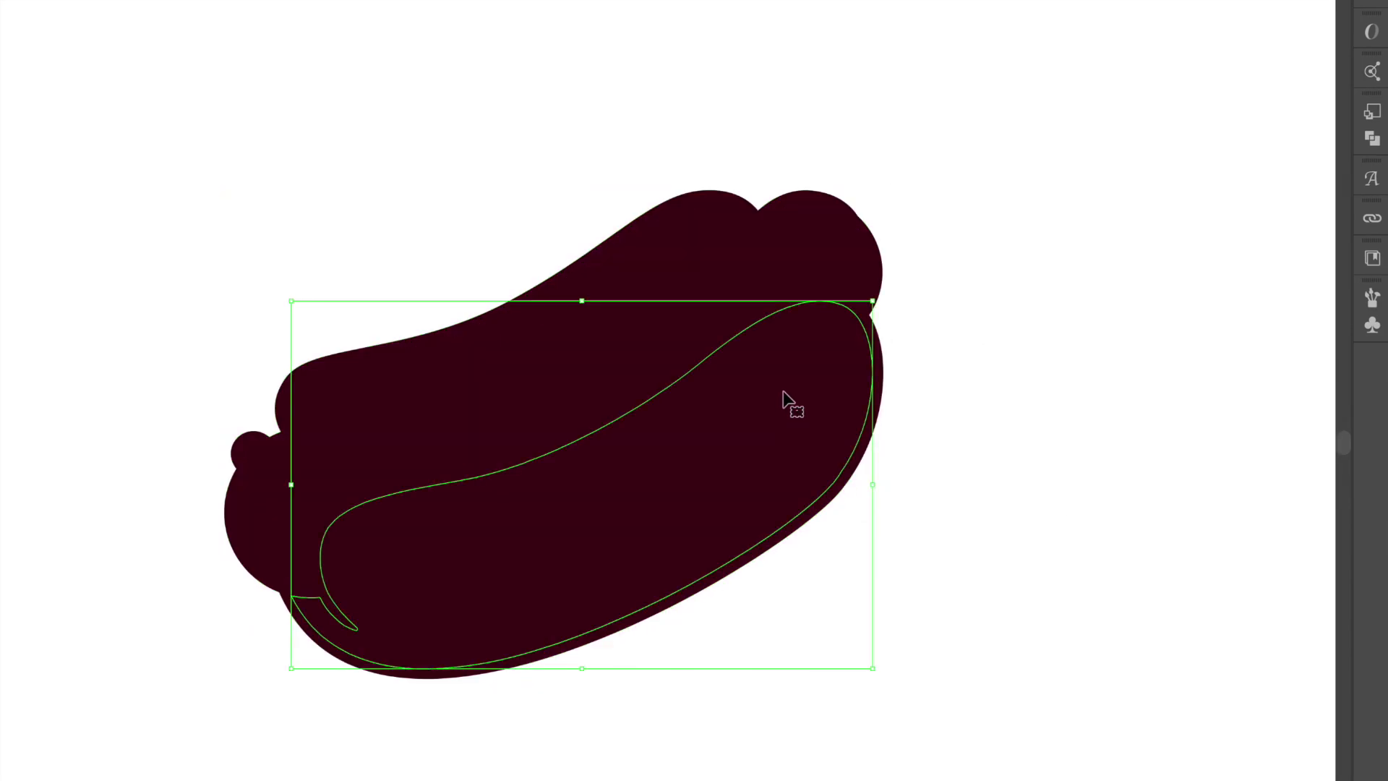
pyautogui.click(878, 246)
pyautogui.moveTo(874, 237); pyautogui.dragTo(654, 104)
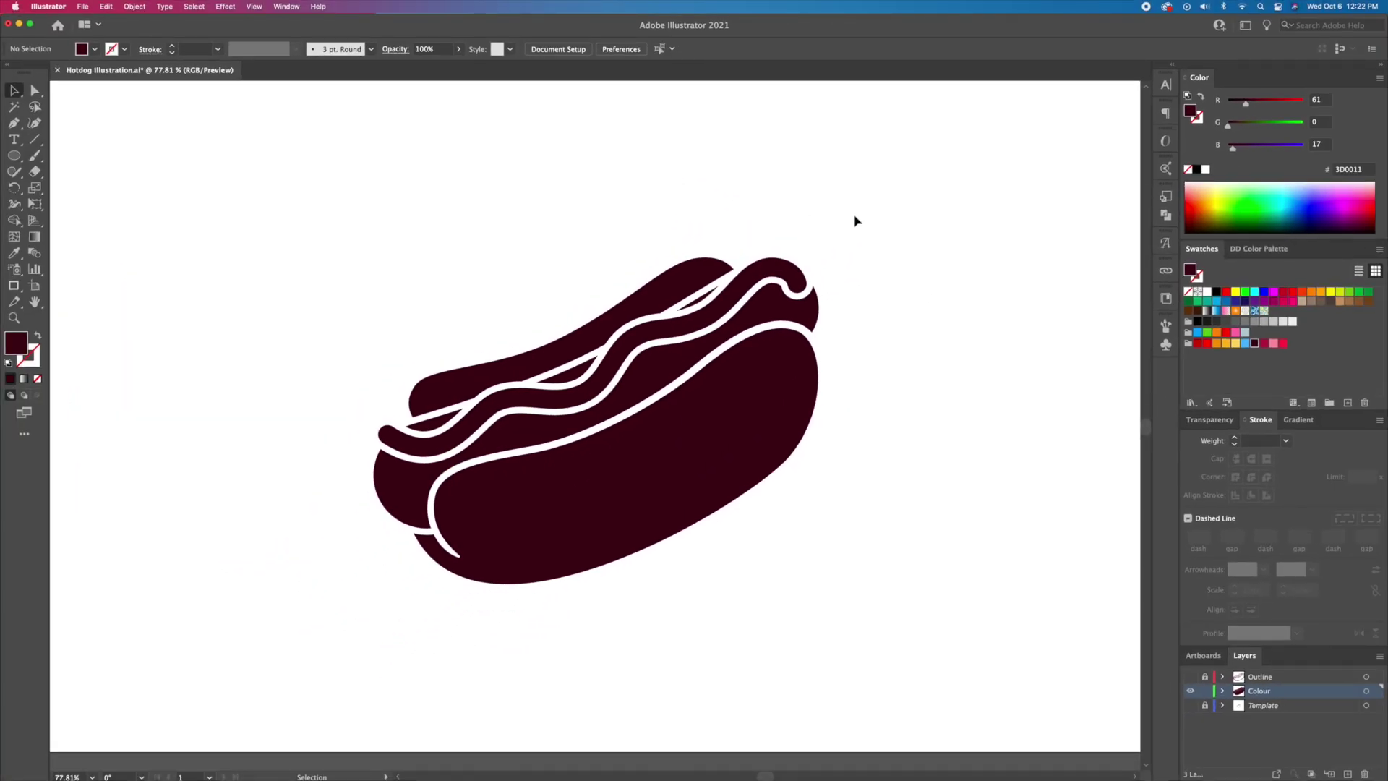
# Fill all the inner hotdog shapes with light grey (RGB 178, 178, 178) and show the Outline layer again
pyautogui.moveTo(889, 220); pyautogui.dragTo(294, 638)
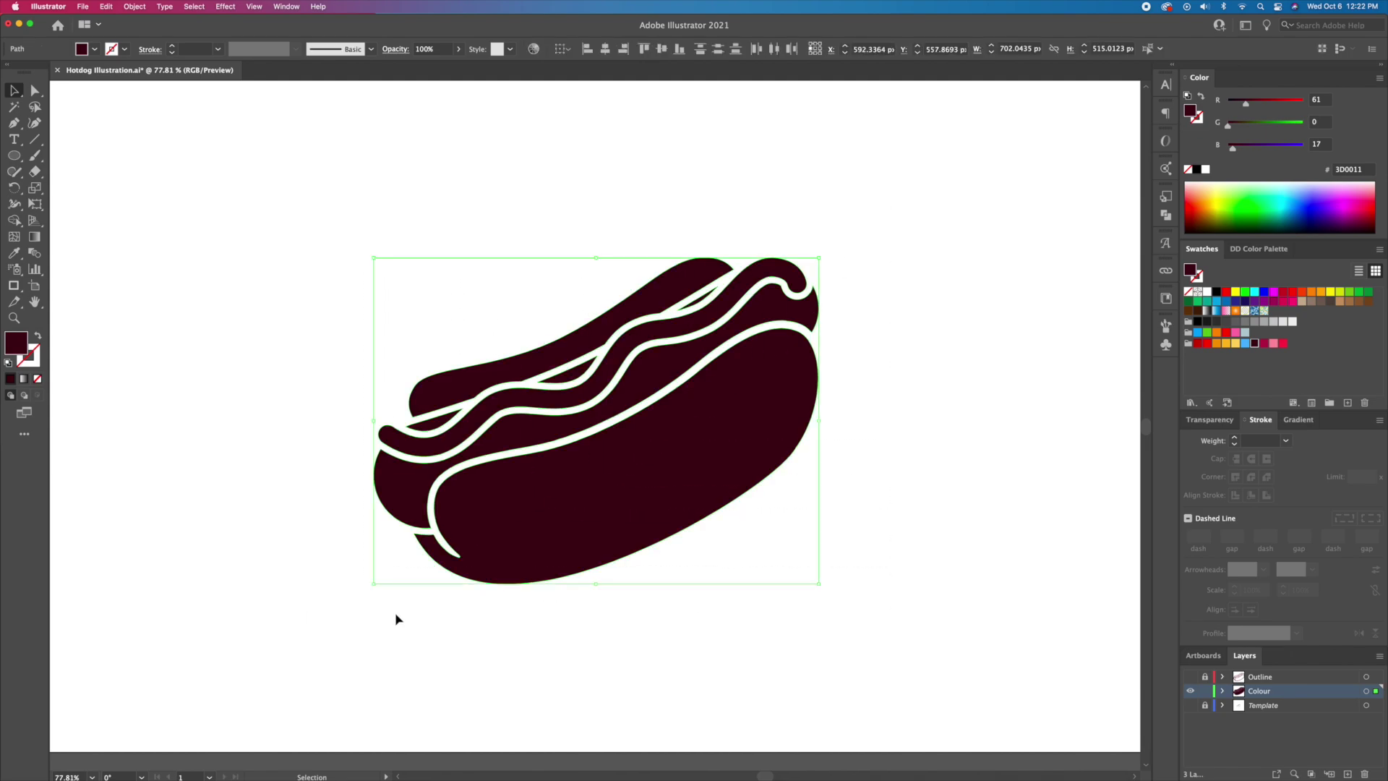
pyautogui.click(1264, 322)
pyautogui.click(977, 337)
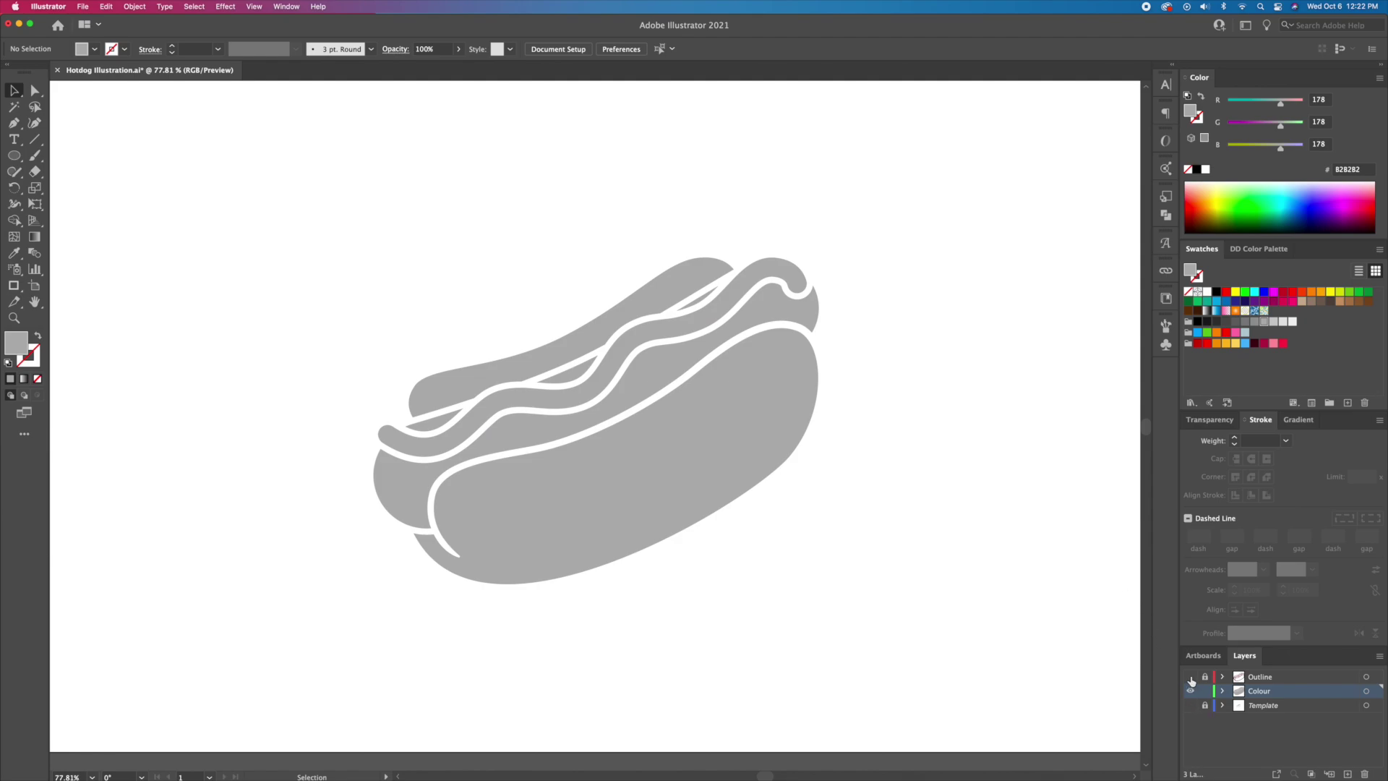
pyautogui.click(1191, 677)
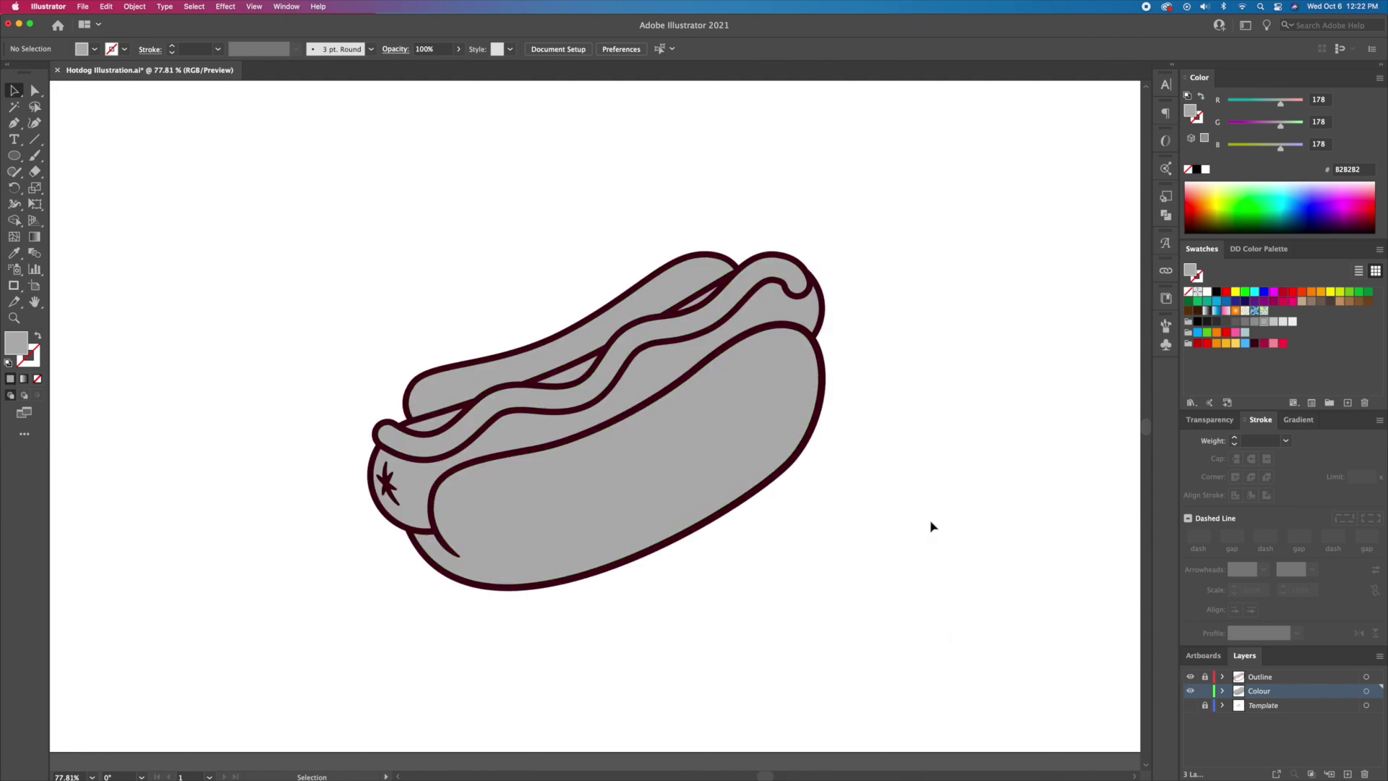
# Fill the wavy sauce strip on top of the sausage with red (FF0000)
pyautogui.click(745, 289)
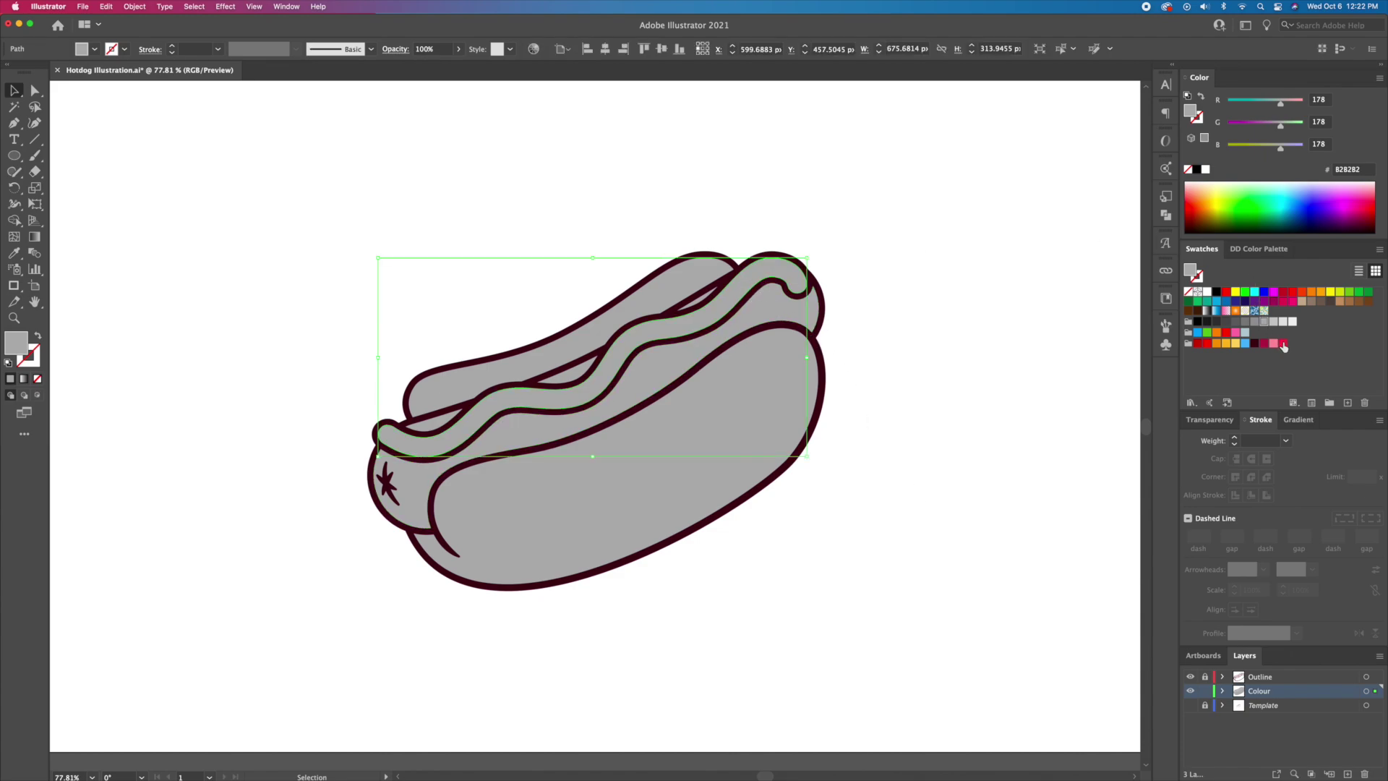
pyautogui.click(1207, 344)
pyautogui.click(991, 354)
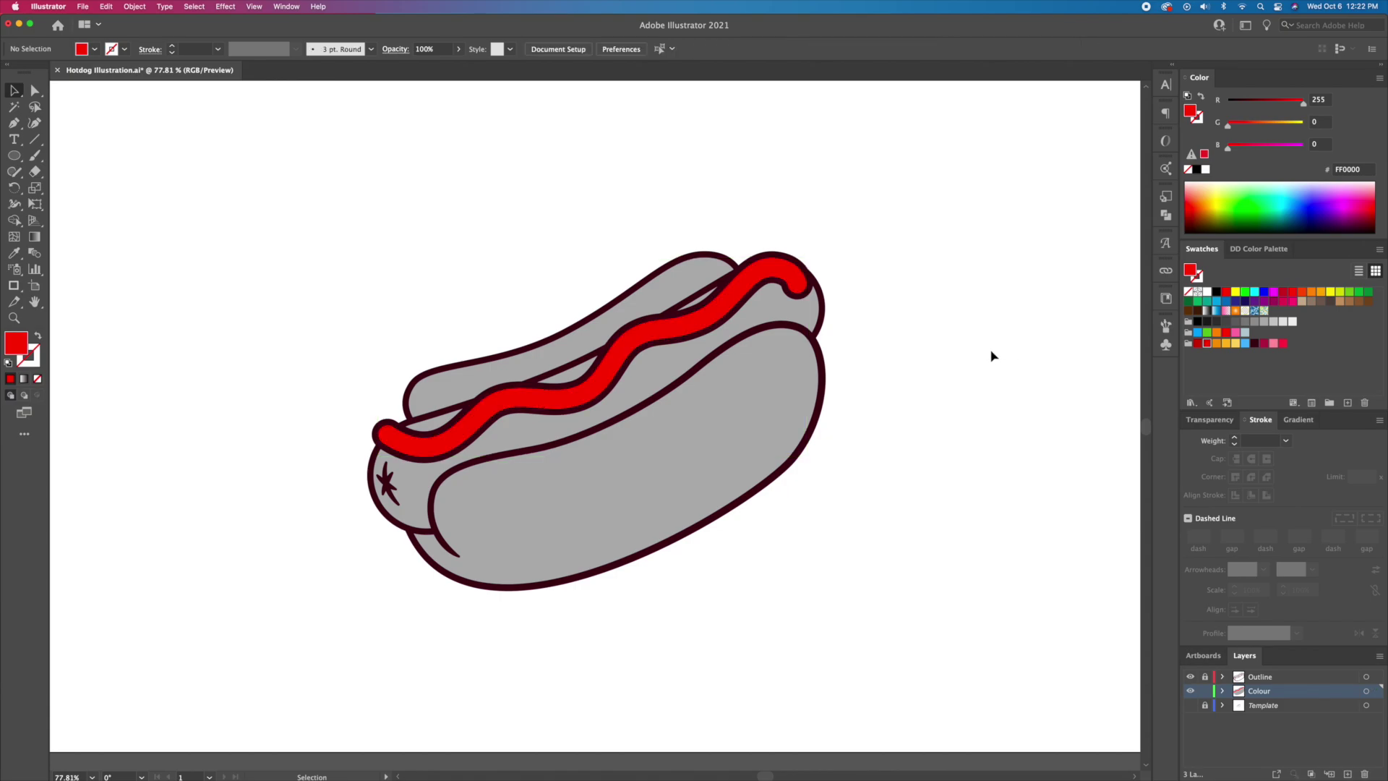
# Fill the main sausage shape and its small sections behind the sauce with pinkish red (EA3D4E)
pyautogui.click(701, 348)
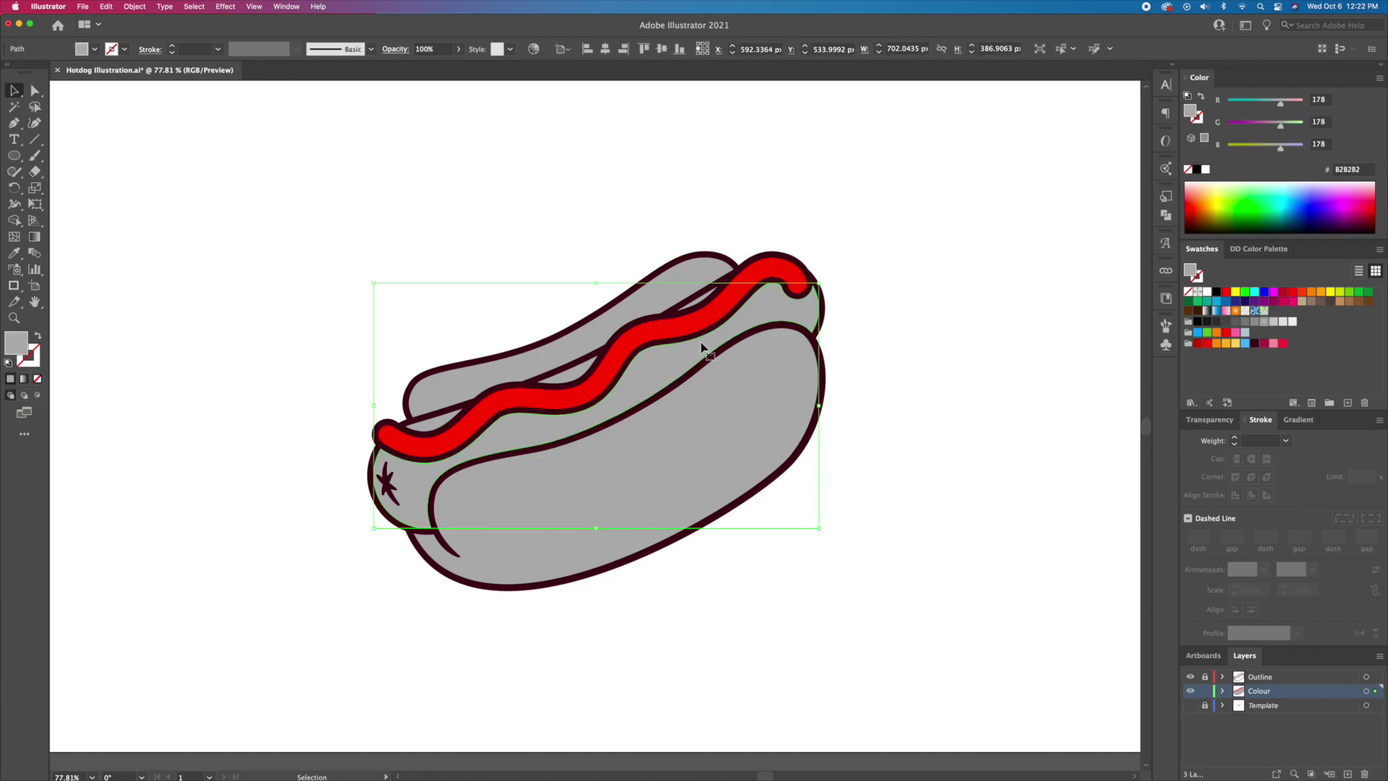
pyautogui.click(1282, 344)
pyautogui.click(928, 332)
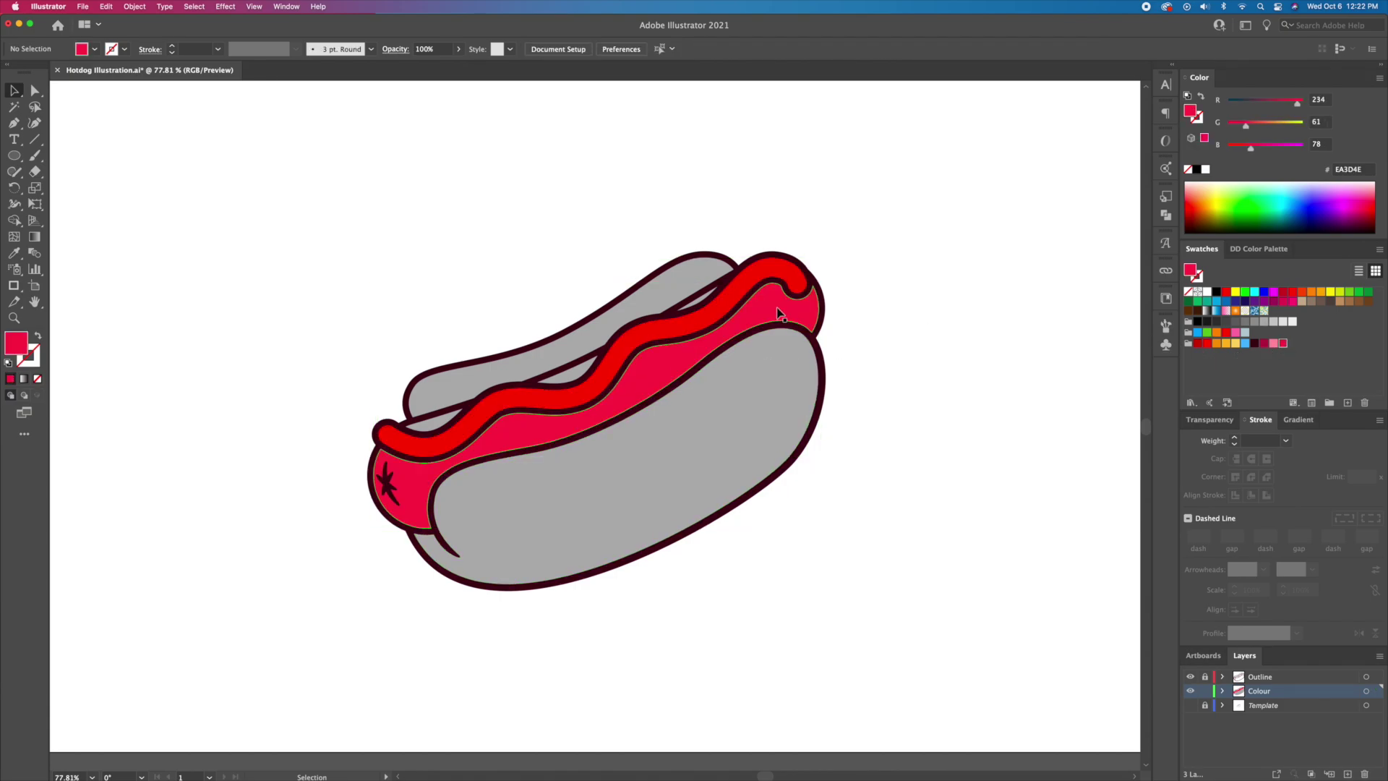
pyautogui.click(698, 298)
pyautogui.keyDown('shift'); pyautogui.click(573, 383); pyautogui.keyUp('shift')
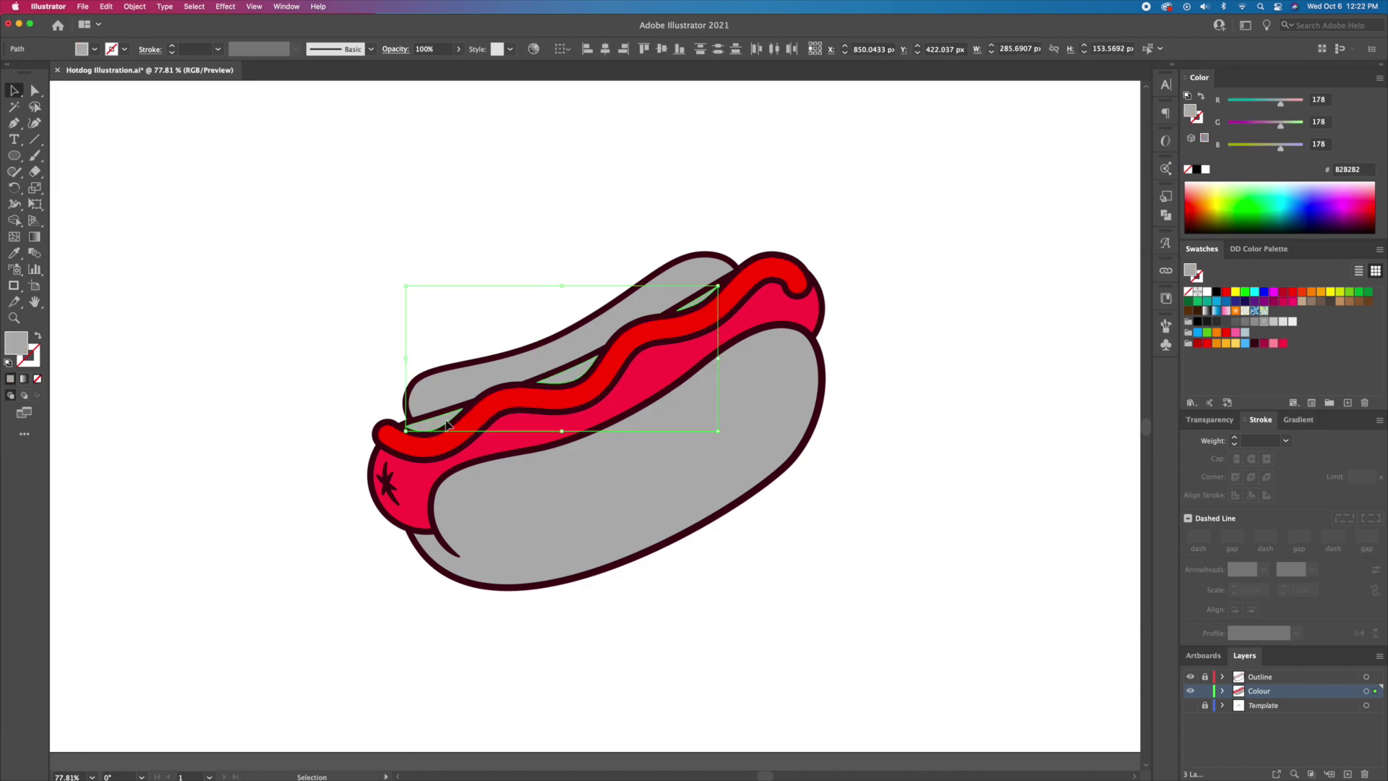
pyautogui.click(1282, 344)
pyautogui.click(1050, 359)
# Fill the front and back bun shapes with yellow-orange (FFBE4A)
pyautogui.click(626, 361)
pyautogui.keyDown('shift'); pyautogui.click(730, 470); pyautogui.keyUp('shift')
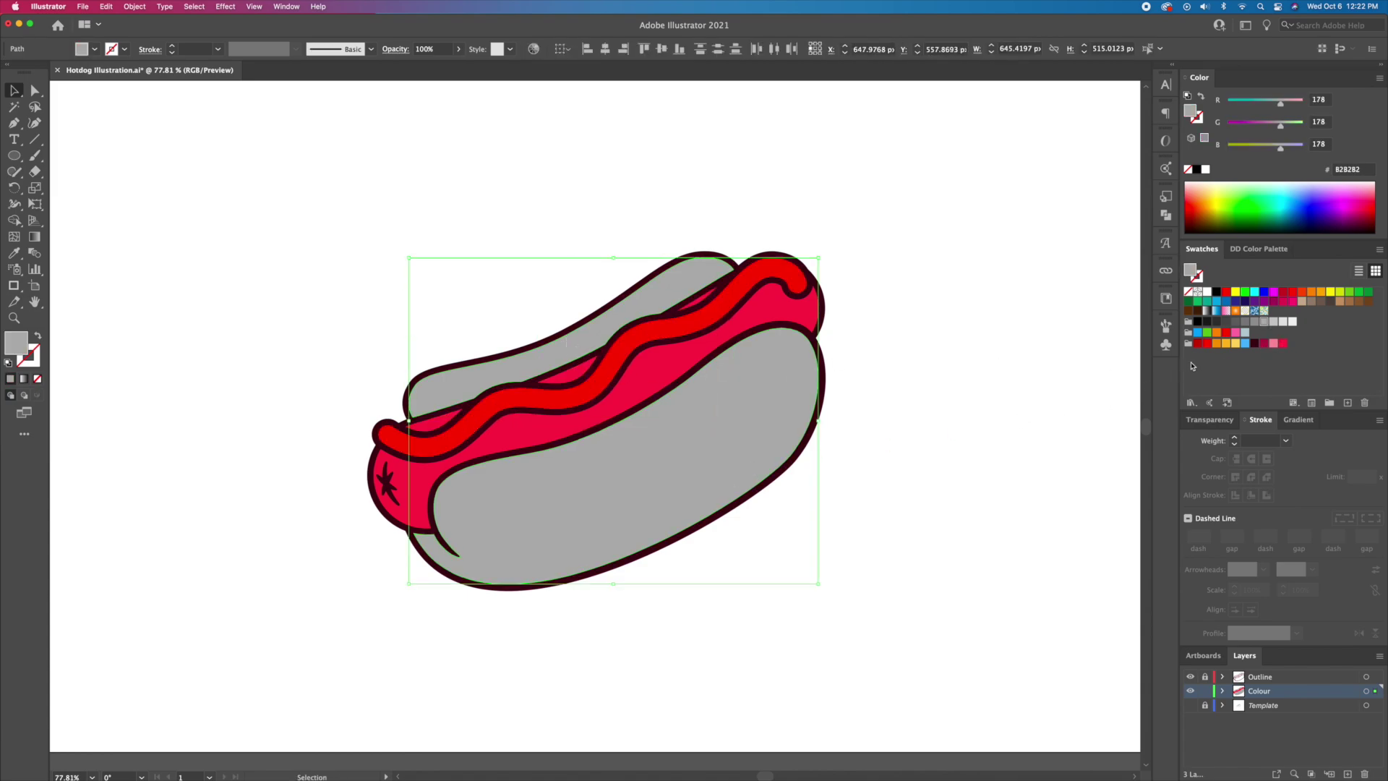
pyautogui.click(1226, 342)
pyautogui.click(887, 403)
pyautogui.press('z')
pyautogui.moveTo(887, 403); pyautogui.dragTo(811, 406)
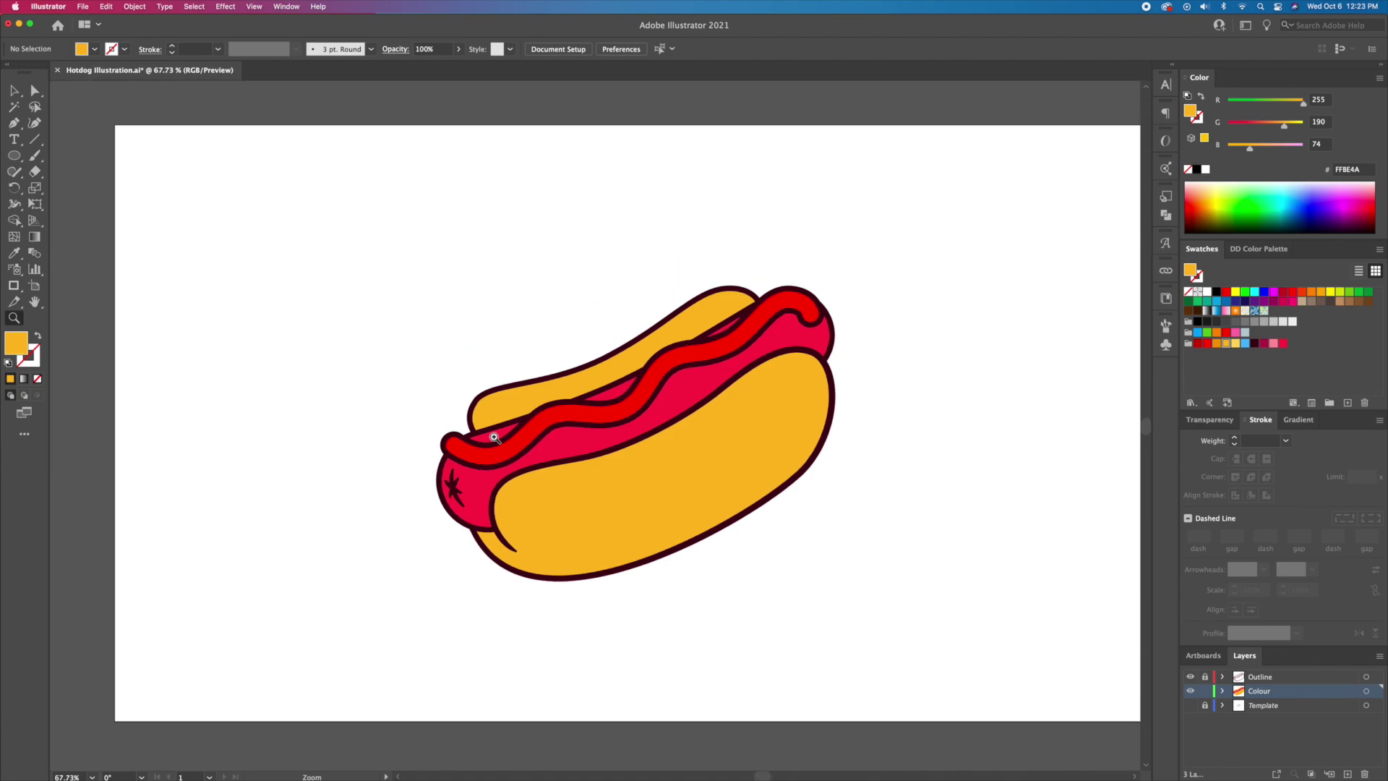
# Fill the back bun shape with darker orange (EA9C2A)
pyautogui.moveTo(591, 417); pyautogui.dragTo(442, 439)
pyautogui.press('v')
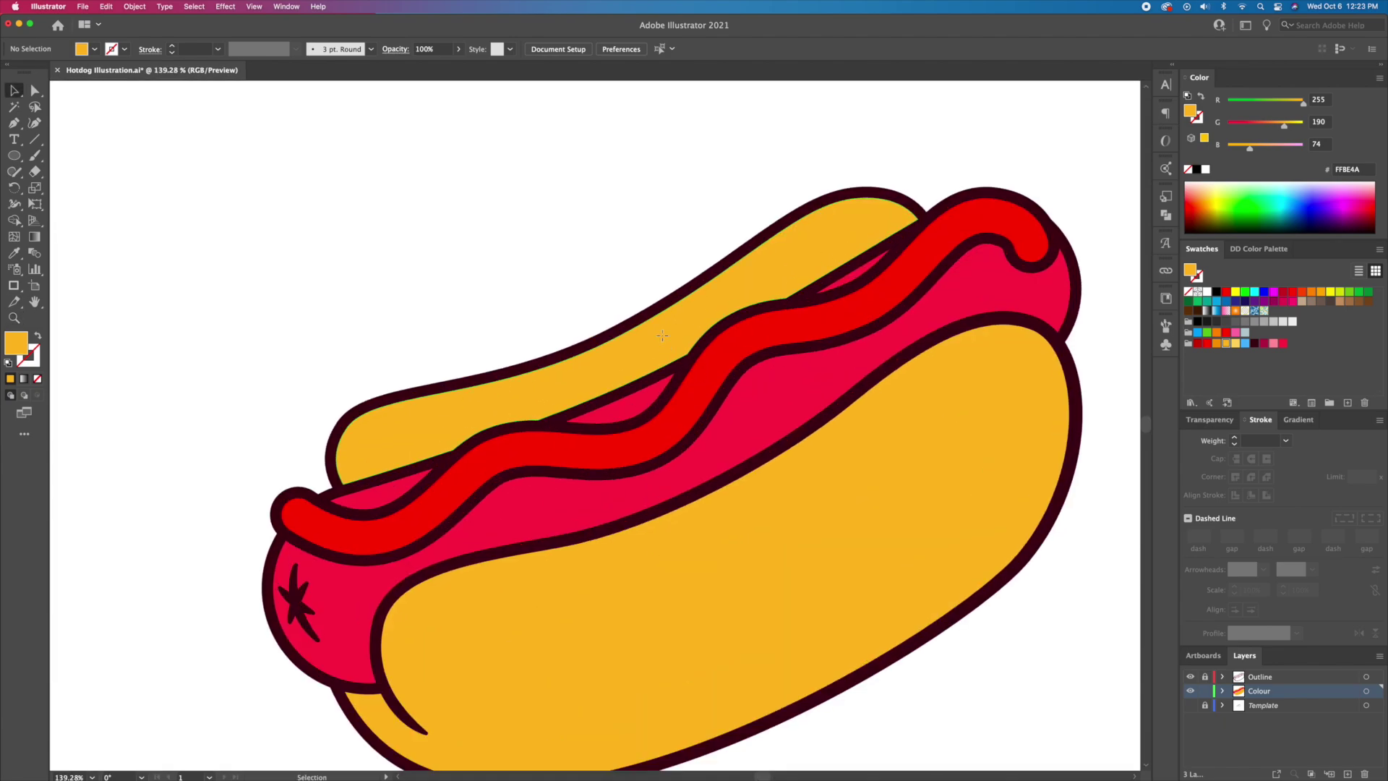
pyautogui.click(671, 328)
pyautogui.click(1216, 343)
pyautogui.click(222, 284)
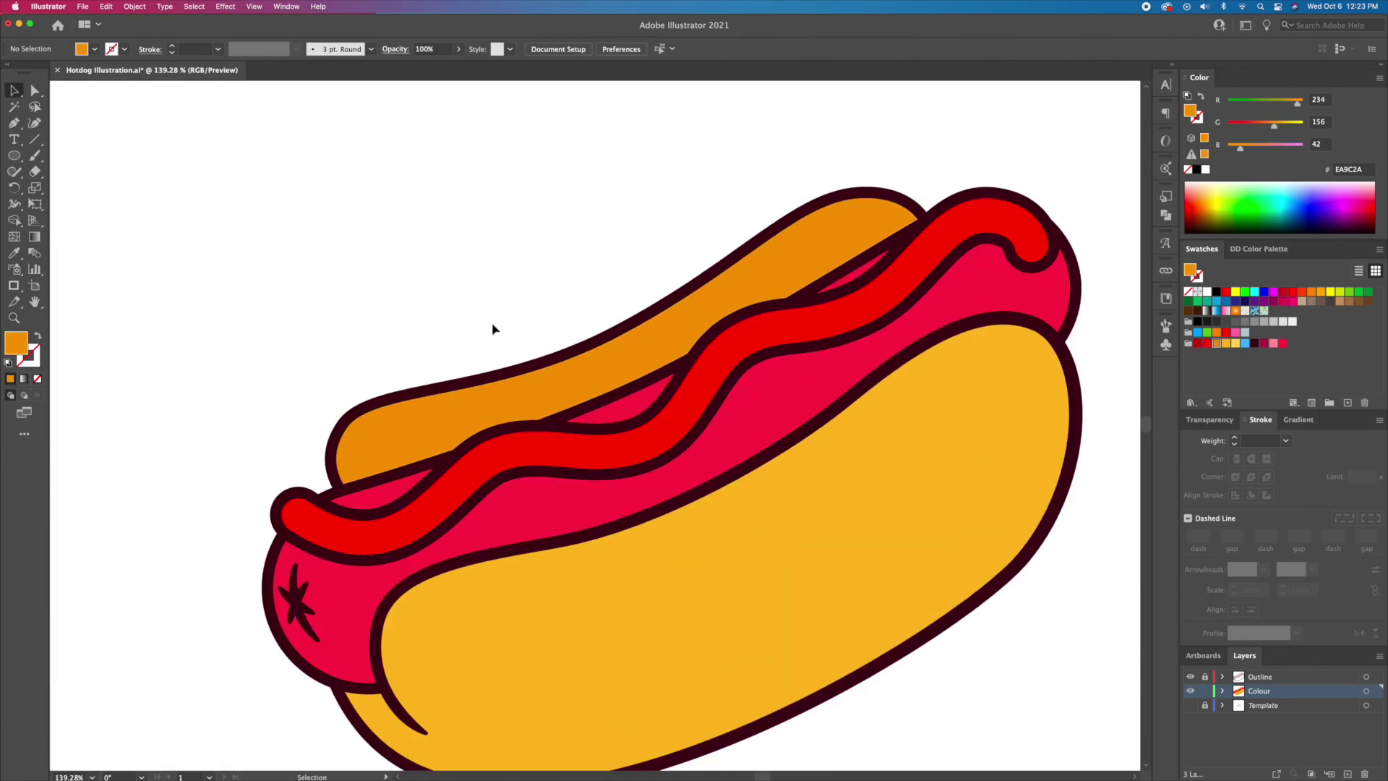
pyautogui.press('z')
pyautogui.moveTo(574, 333); pyautogui.dragTo(543, 337)
pyautogui.moveTo(605, 417); pyautogui.dragTo(602, 365)
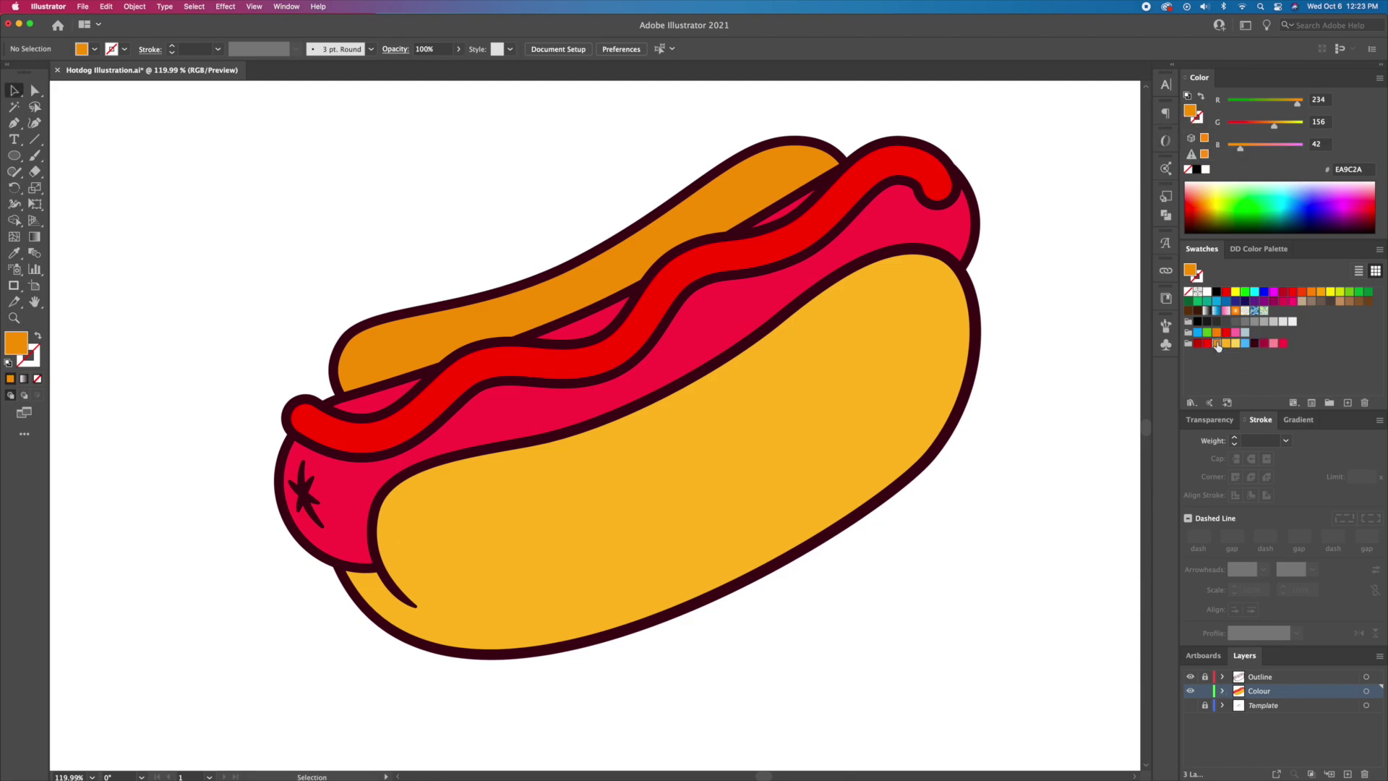
# Show the Template layer in outline view and trace the curved inner edge of the front bun's shading with the Pen tool
pyautogui.press('super+y')
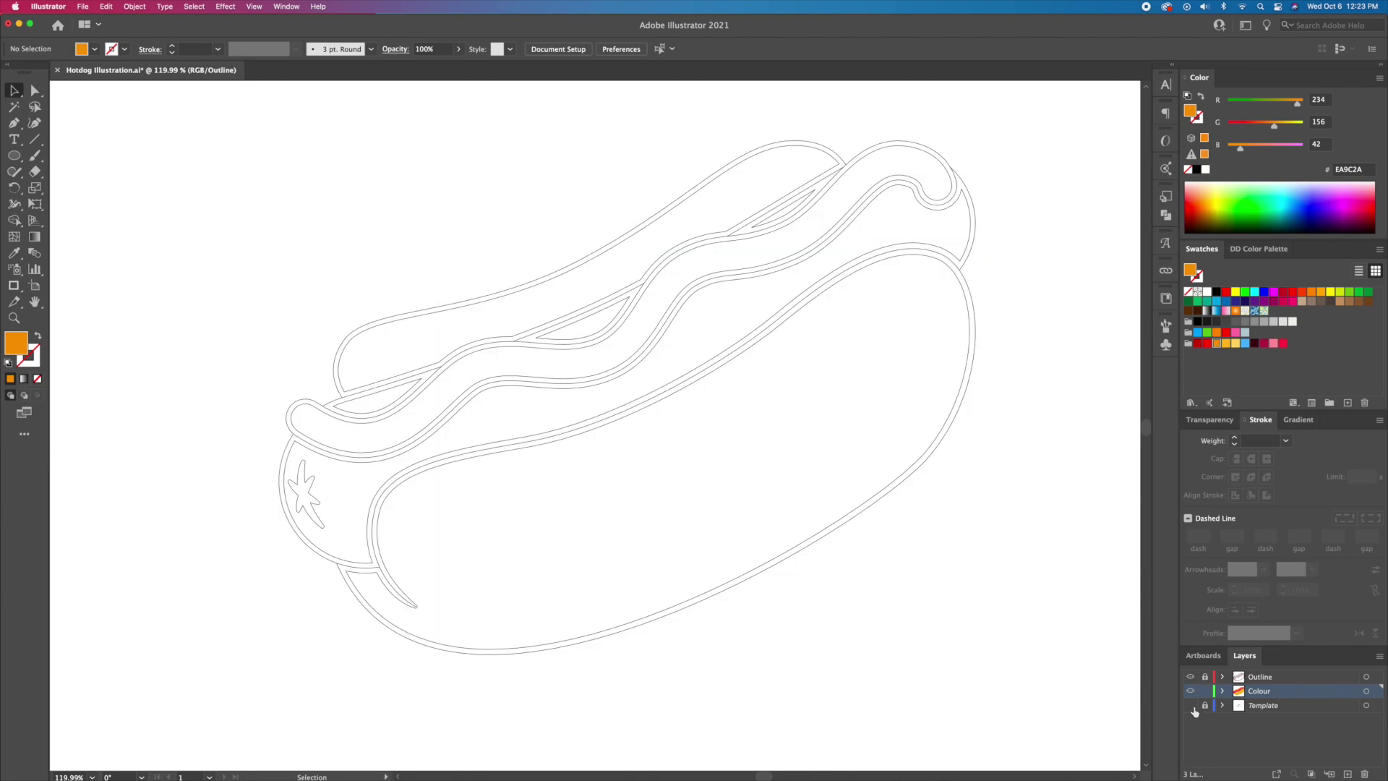
pyautogui.click(1191, 706)
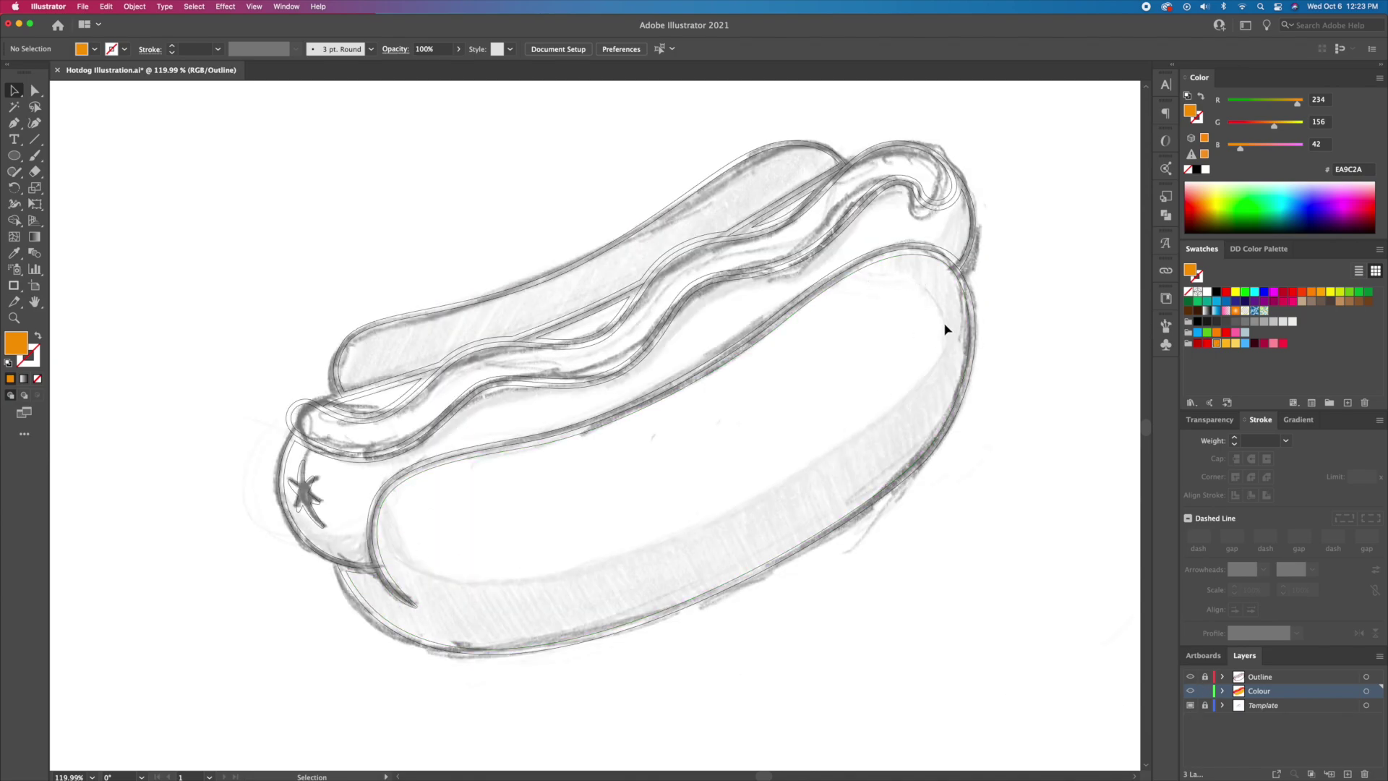
pyautogui.click(387, 474)
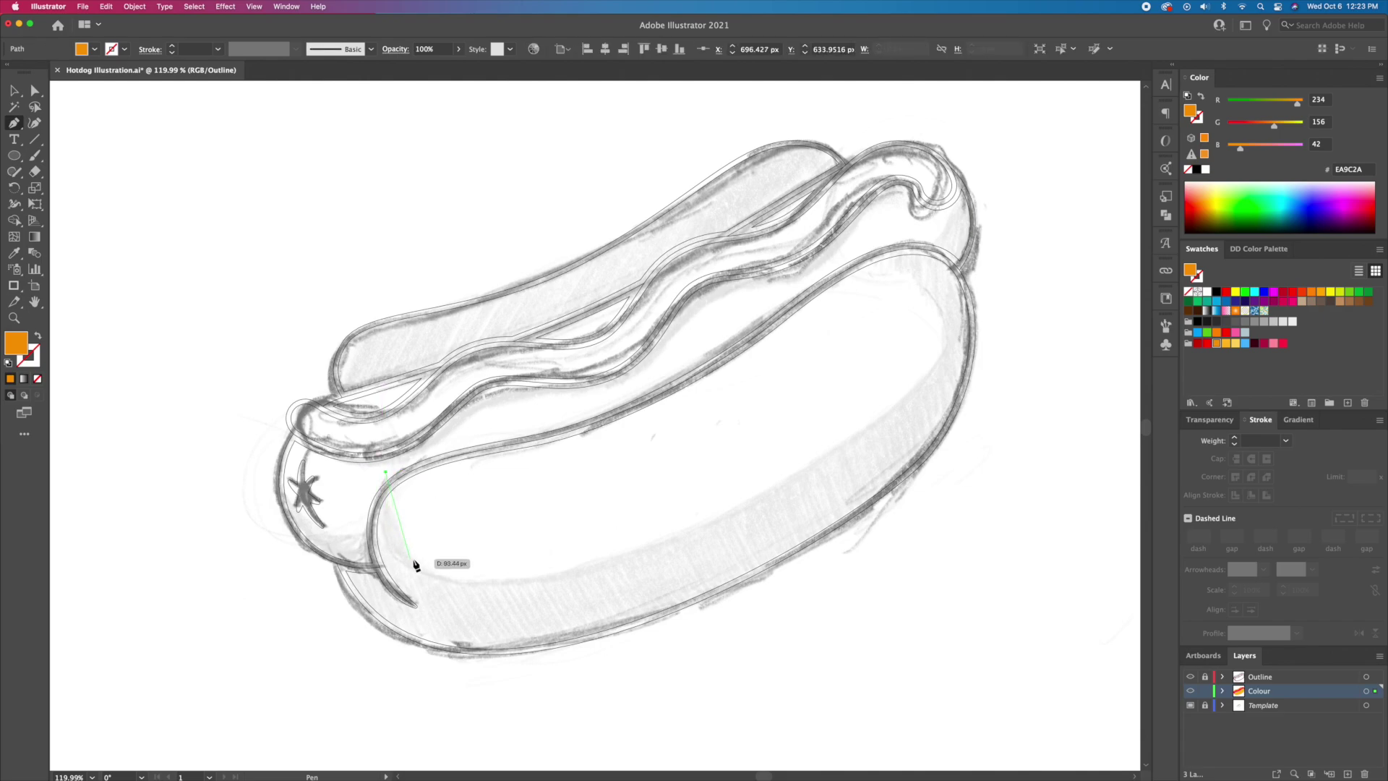
pyautogui.moveTo(435, 574); pyautogui.dragTo(504, 596)
pyautogui.moveTo(751, 493); pyautogui.dragTo(859, 432)
pyautogui.moveTo(946, 332); pyautogui.dragTo(960, 281)
pyautogui.moveTo(885, 243); pyautogui.dragTo(906, 239)
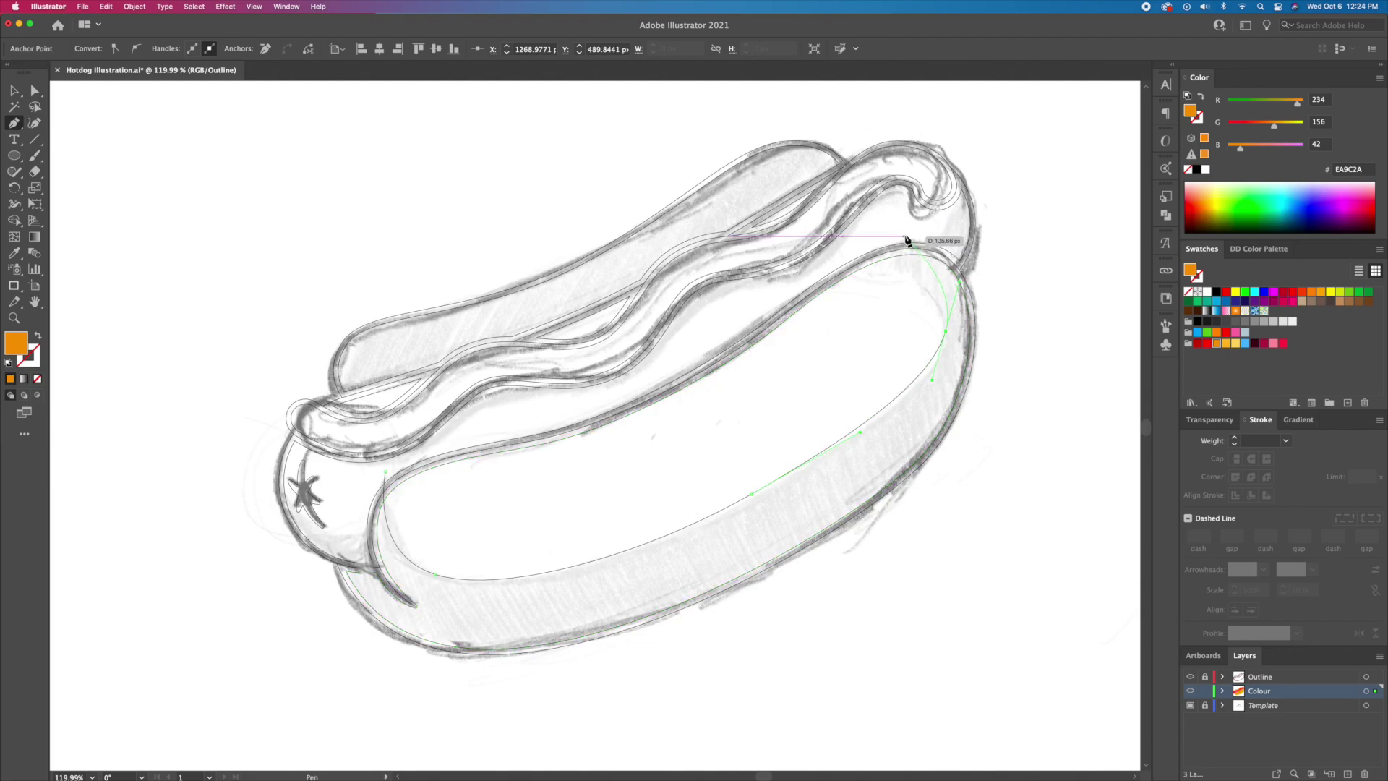
# Close the shading path with loose straight segments around the outside of the front bun and return to colour preview
pyautogui.moveTo(1007, 247); pyautogui.dragTo(1008, 245)
pyautogui.click(1010, 242)
pyautogui.click(988, 607)
pyautogui.click(579, 721)
pyautogui.click(288, 692)
pyautogui.click(300, 589)
pyautogui.moveTo(385, 473); pyautogui.dragTo(386, 478)
pyautogui.press('super+y')
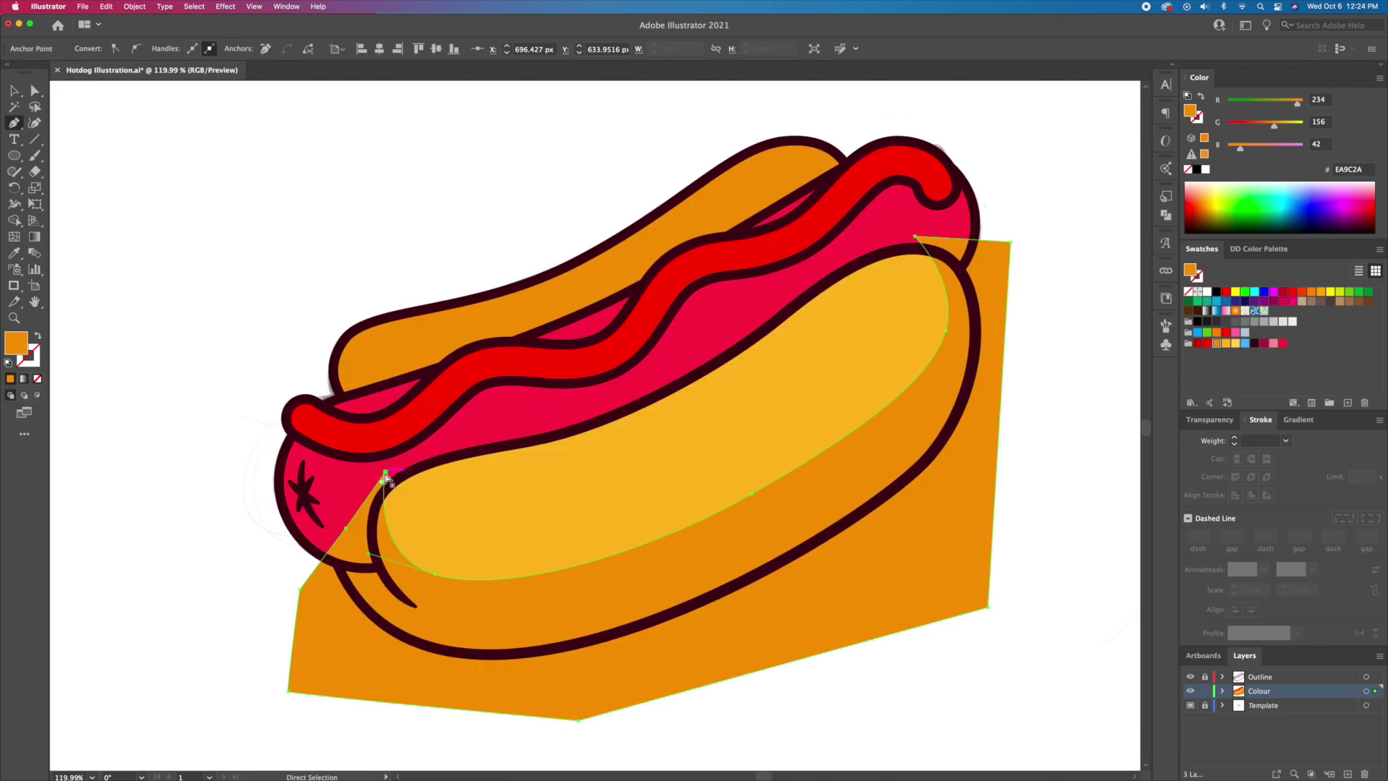
pyautogui.press('v')
pyautogui.click(217, 628)
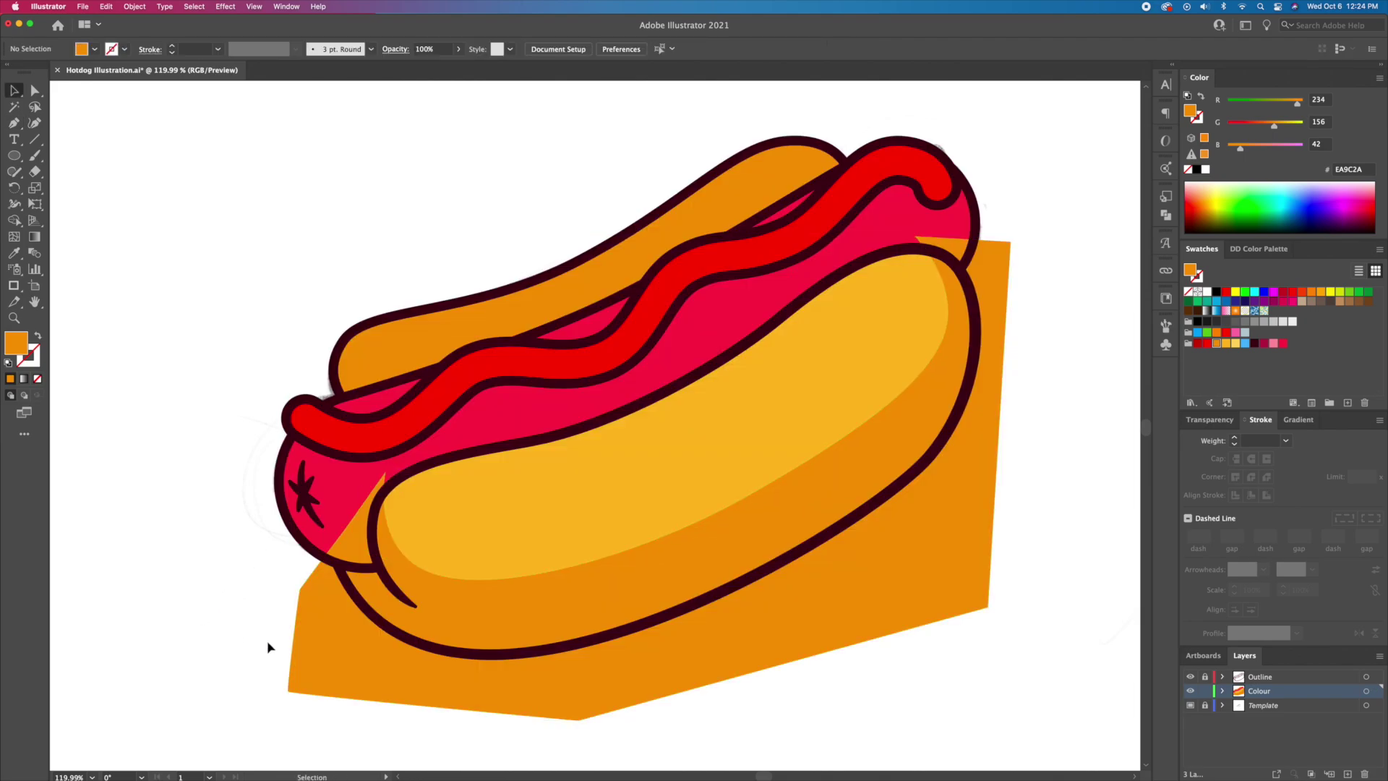
# Trim the shading to the front bun with Shape Builder by removing the excess outside it, and hide the Template layer
pyautogui.click(394, 693)
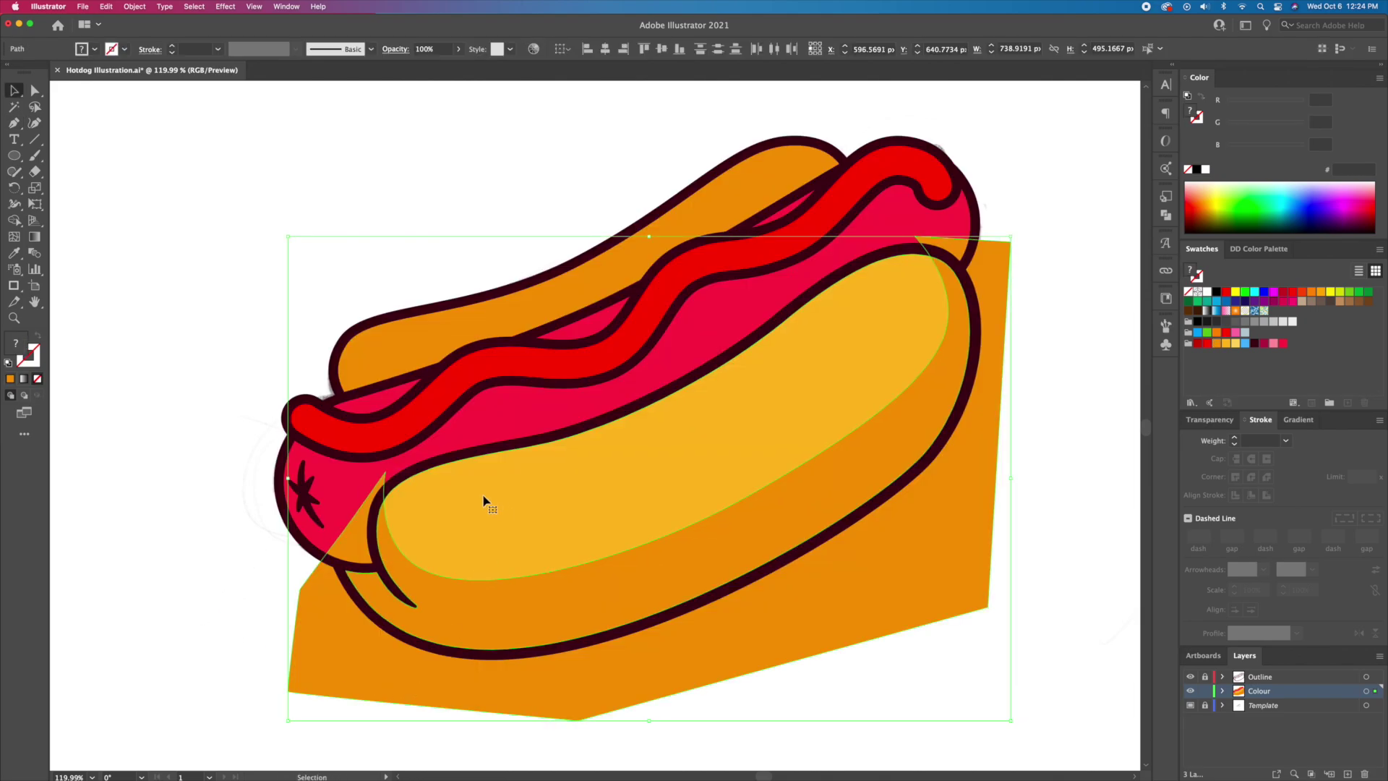
pyautogui.click(14, 220)
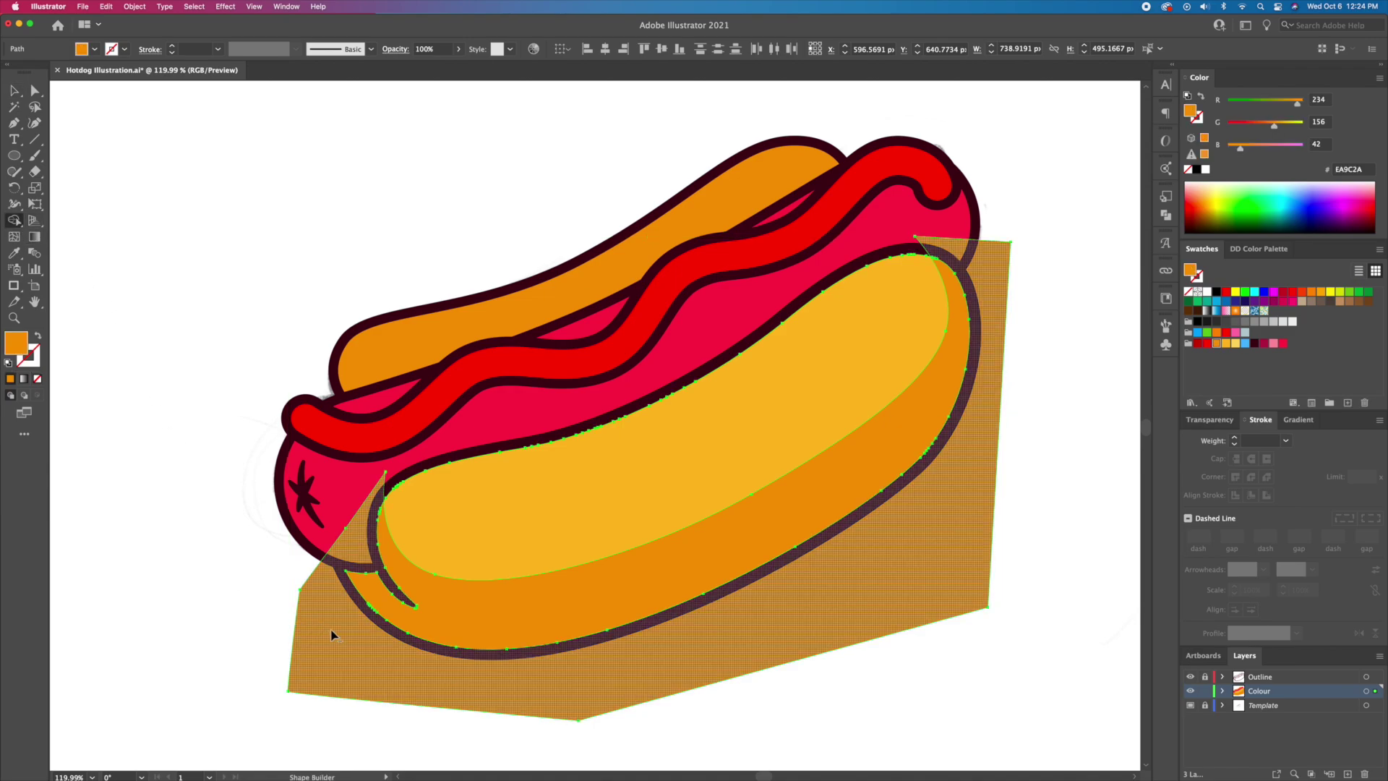
pyautogui.keyDown('alt'); pyautogui.click(685, 648); pyautogui.keyUp('alt')
pyautogui.press('v')
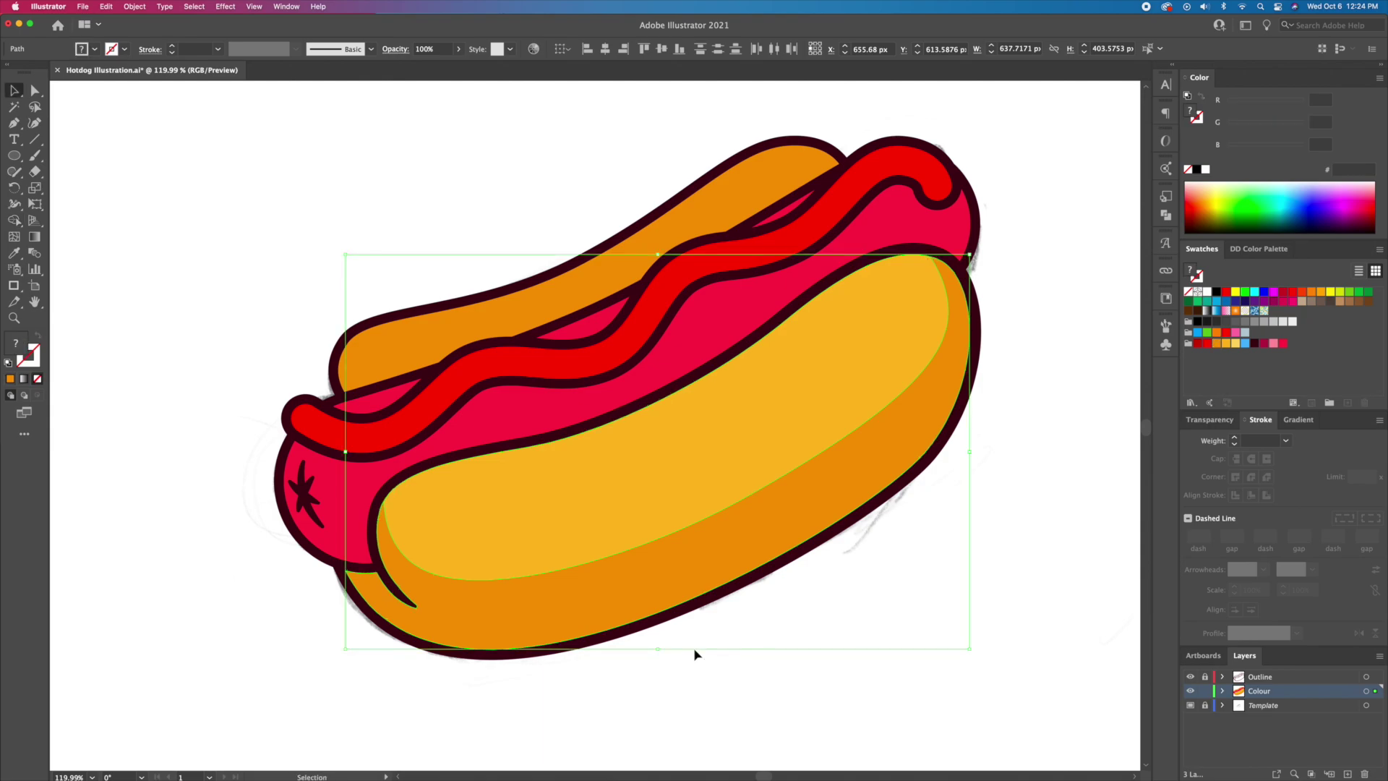
pyautogui.click(1189, 706)
pyautogui.press('z')
pyautogui.moveTo(936, 657); pyautogui.dragTo(724, 616)
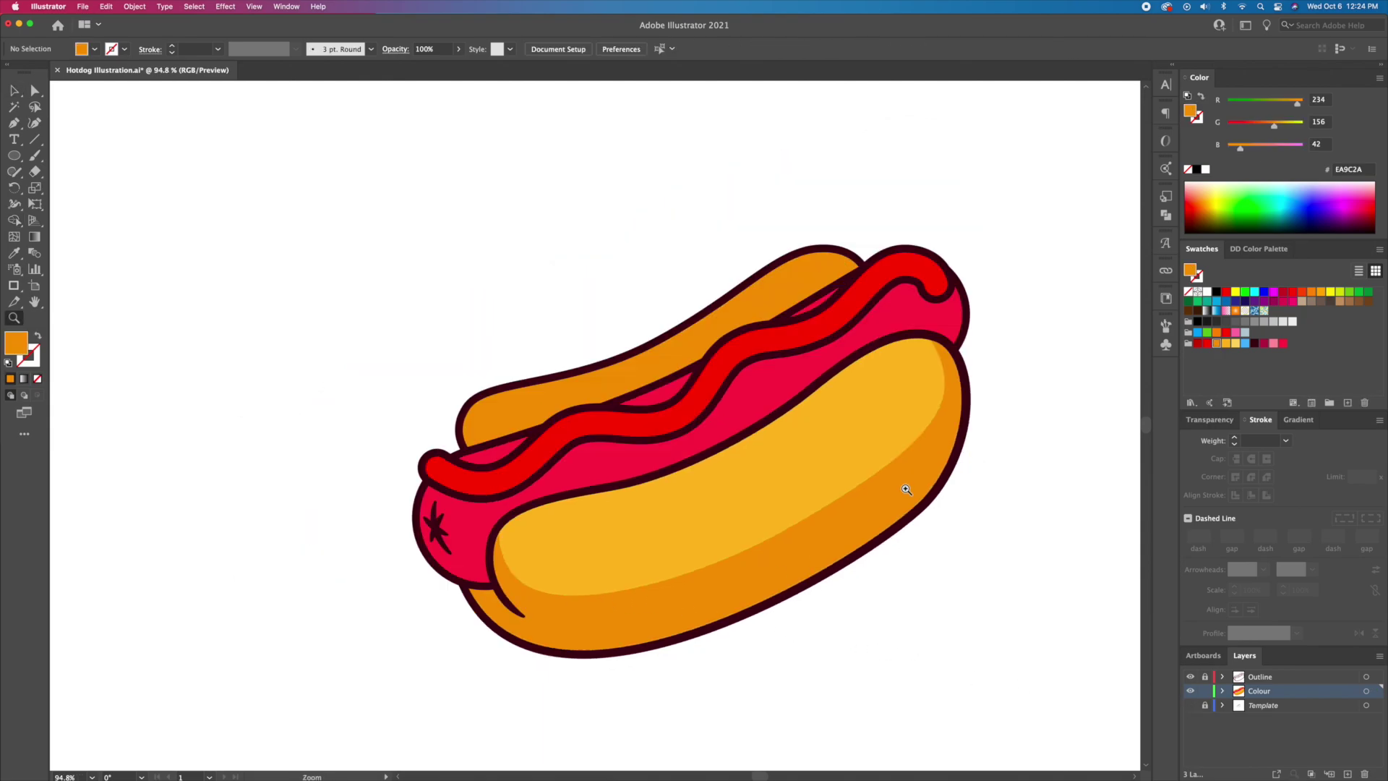
pyautogui.moveTo(553, 391); pyautogui.dragTo(553, 391)
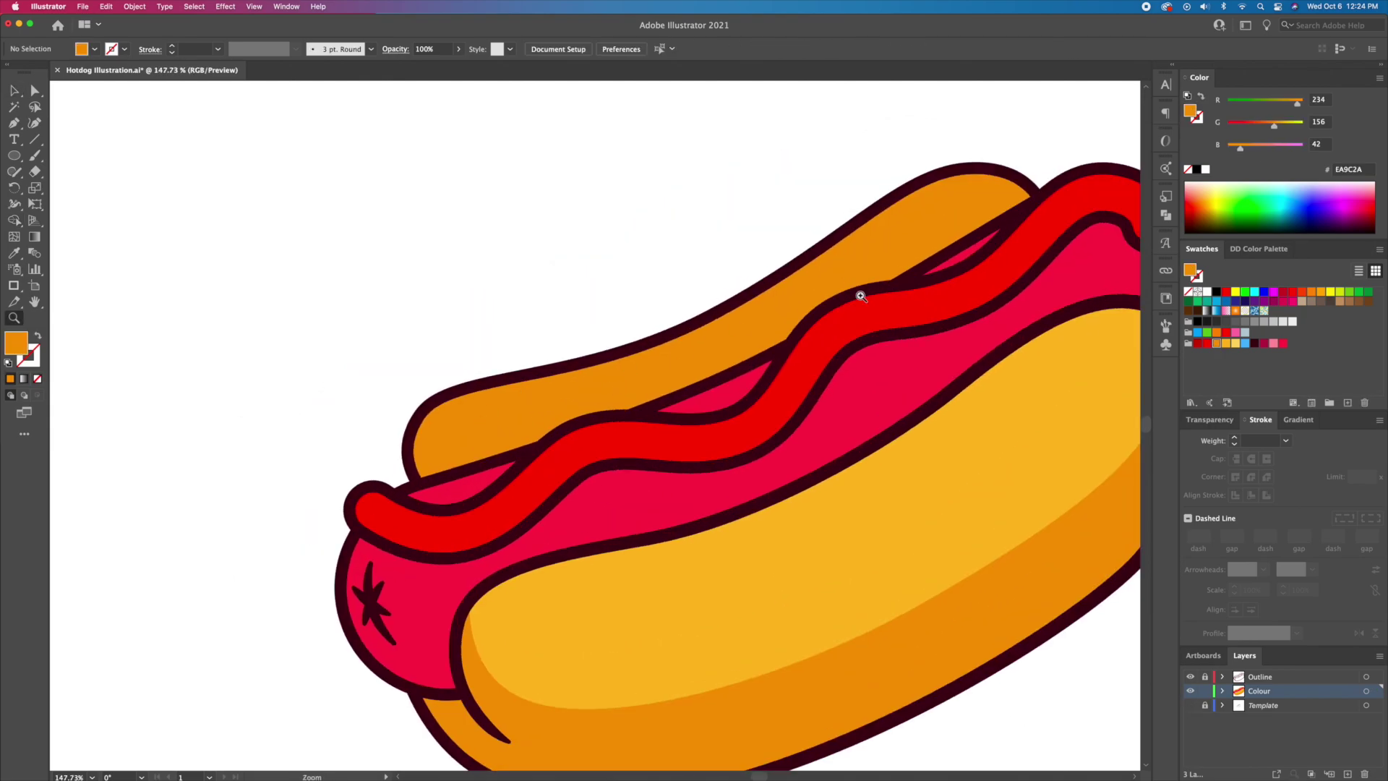
# Show the Template layer again, copy the back bun shape and paste it in front
pyautogui.click(1191, 705)
pyautogui.hscroll(2, 650, 398)
pyautogui.press('v')
pyautogui.click(587, 373)
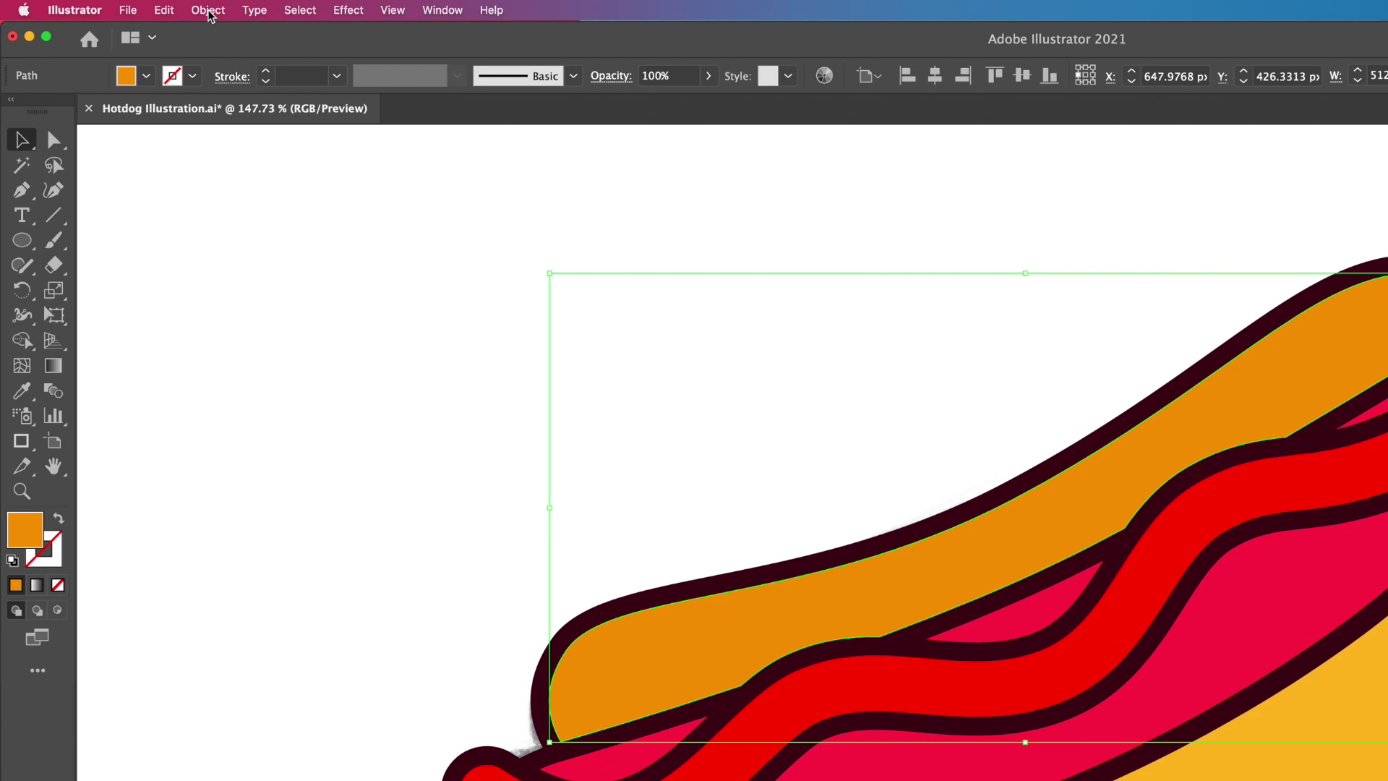
pyautogui.click(174, 12)
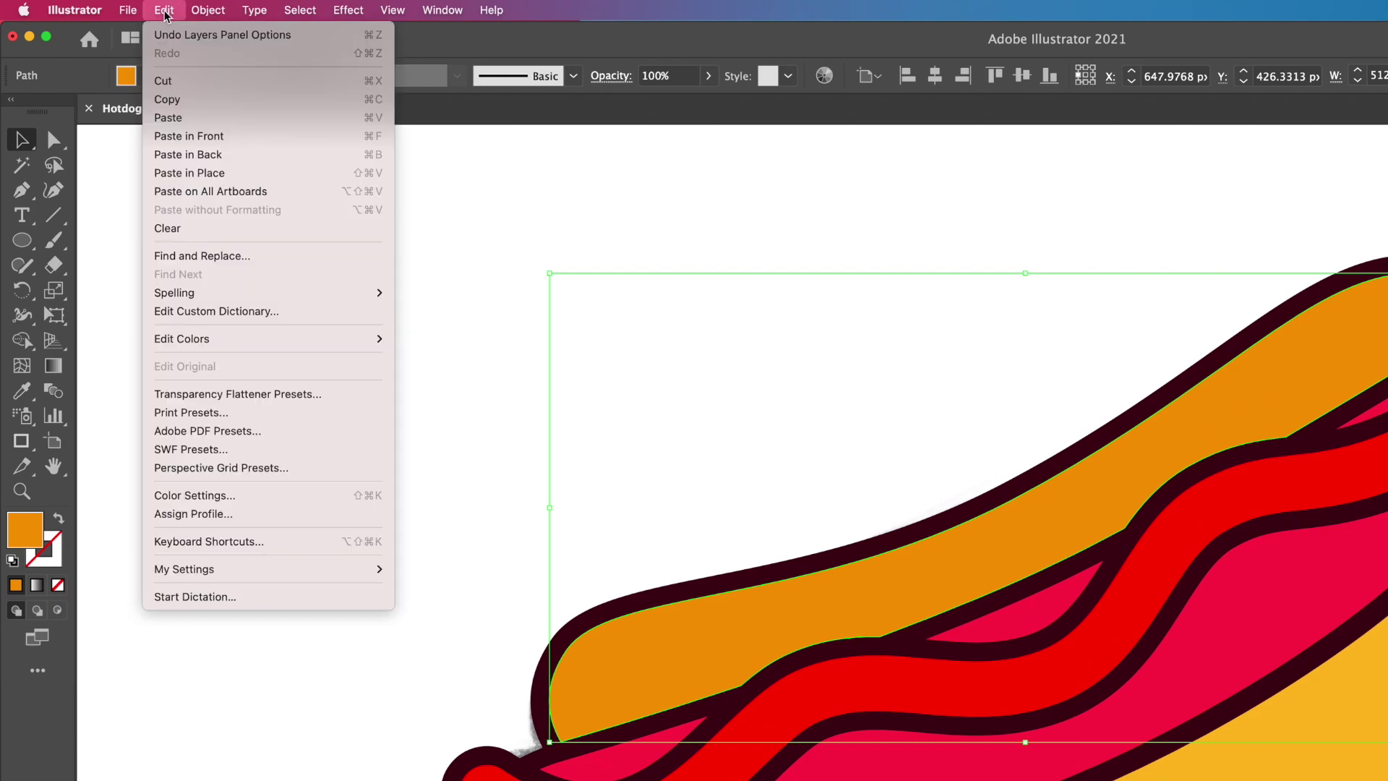
pyautogui.click(185, 102)
pyautogui.click(164, 10)
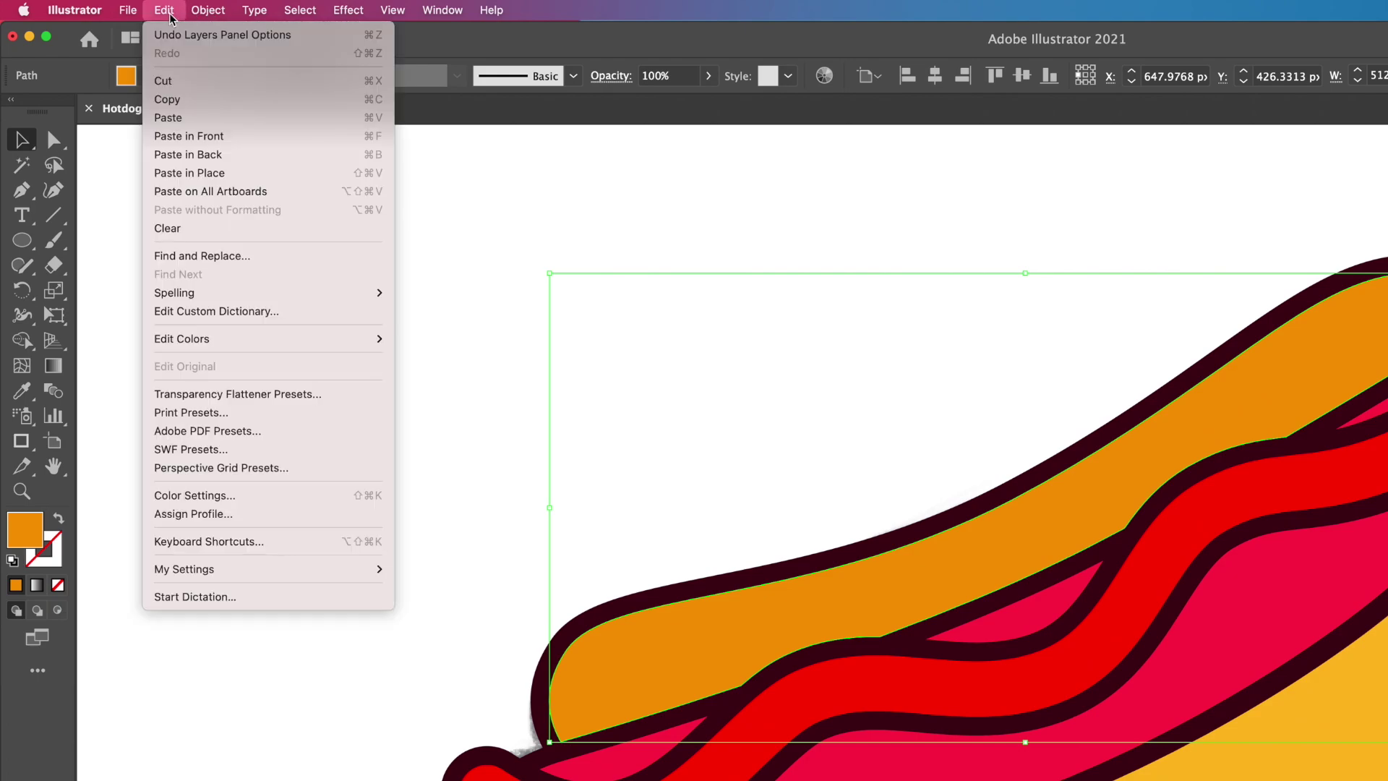
pyautogui.click(206, 137)
pyautogui.click(164, 10)
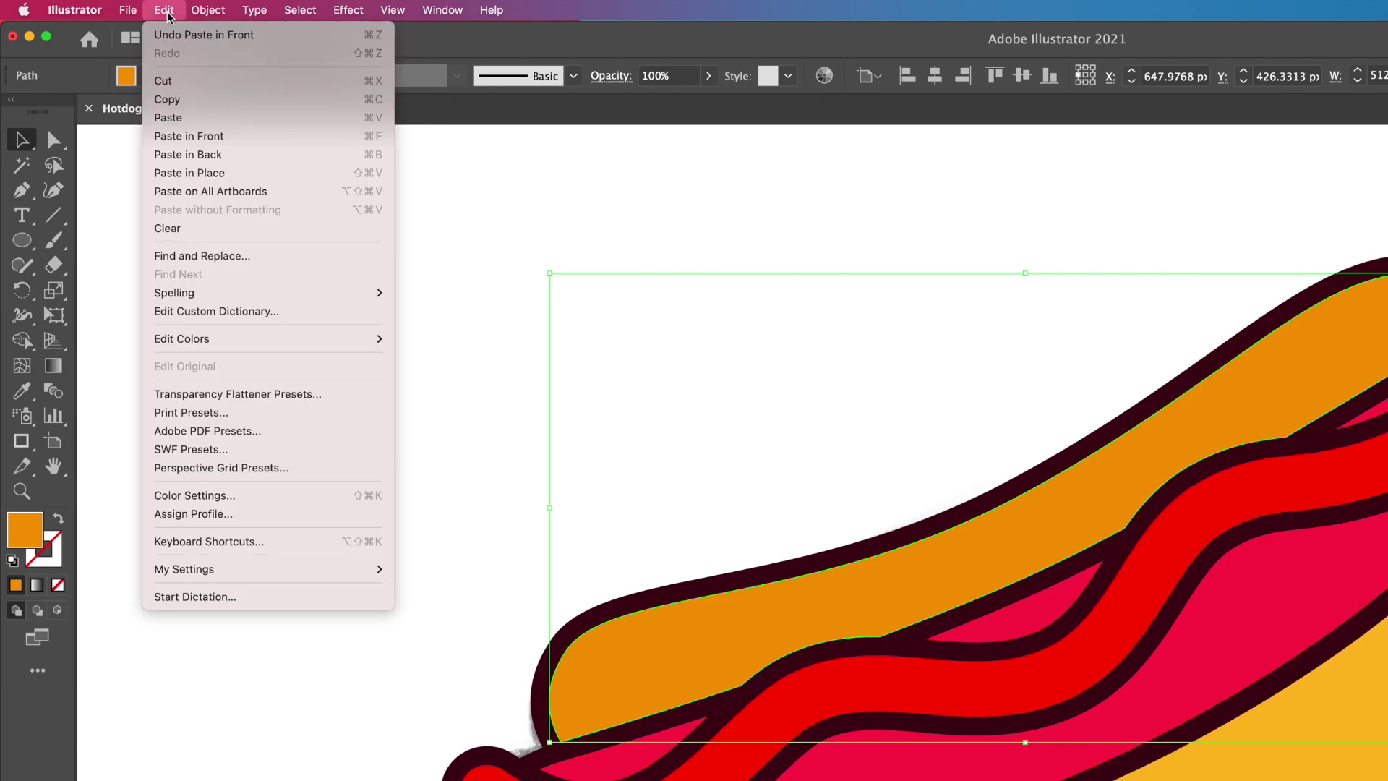
pyautogui.click(212, 143)
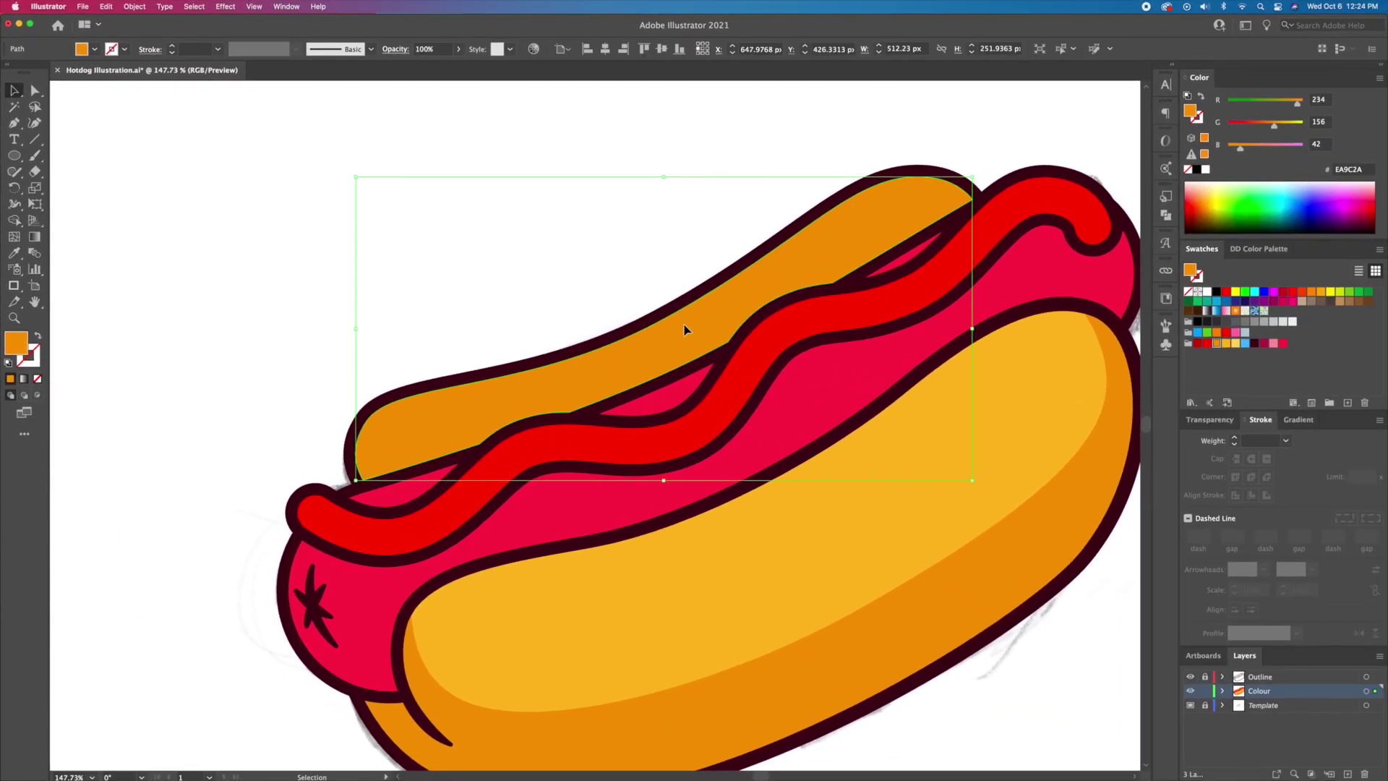
# Offset the pasted back bun copy about 7 px to the right and 13 px down
pyautogui.hotkey('shift', 'Down')
pyautogui.press('Right')
pyautogui.press('Right')
pyautogui.press('Right')
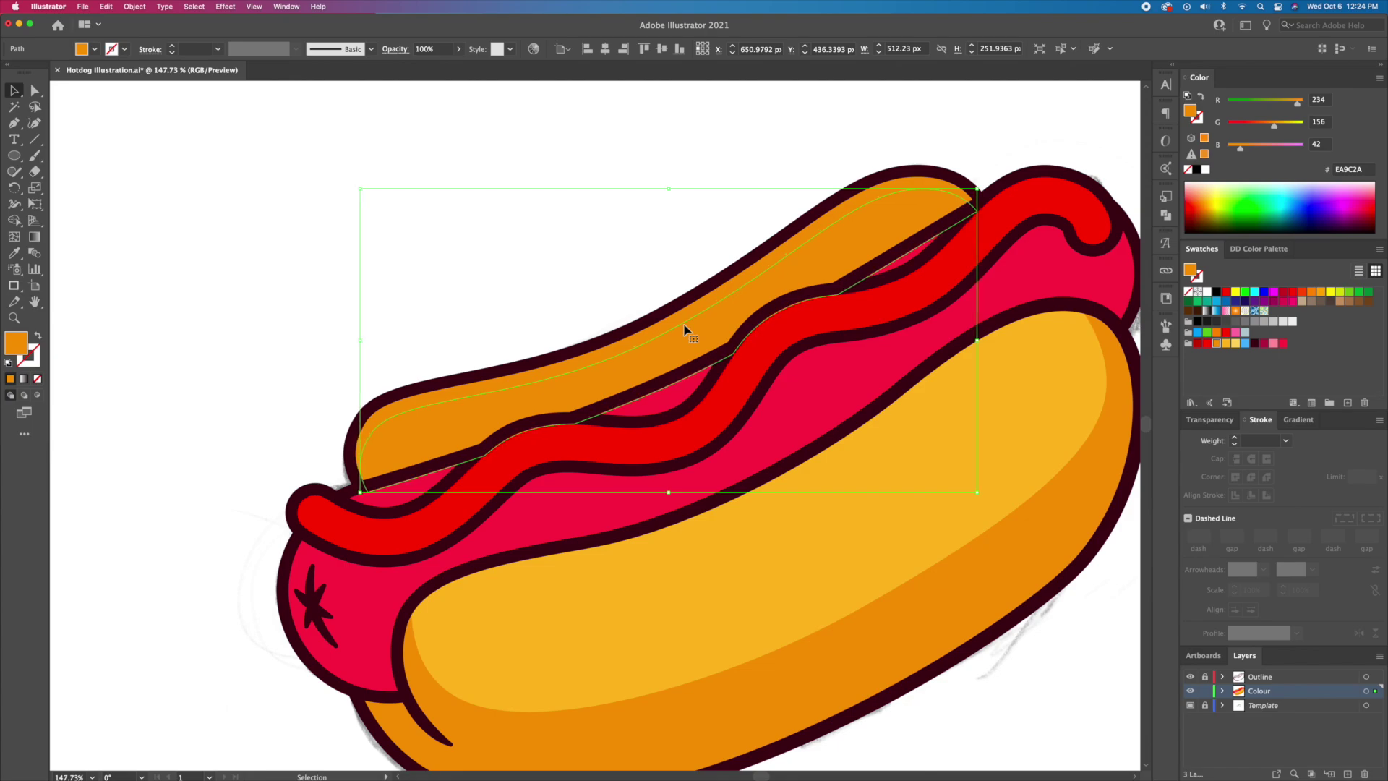
pyautogui.press('Down')
# Use Shape Builder on both back bun shapes to split off the upper strip and remove the overhang below the bun
pyautogui.keyDown('shift'); pyautogui.click(679, 320); pyautogui.keyUp('shift')
pyautogui.hotkey('shift', 'm')
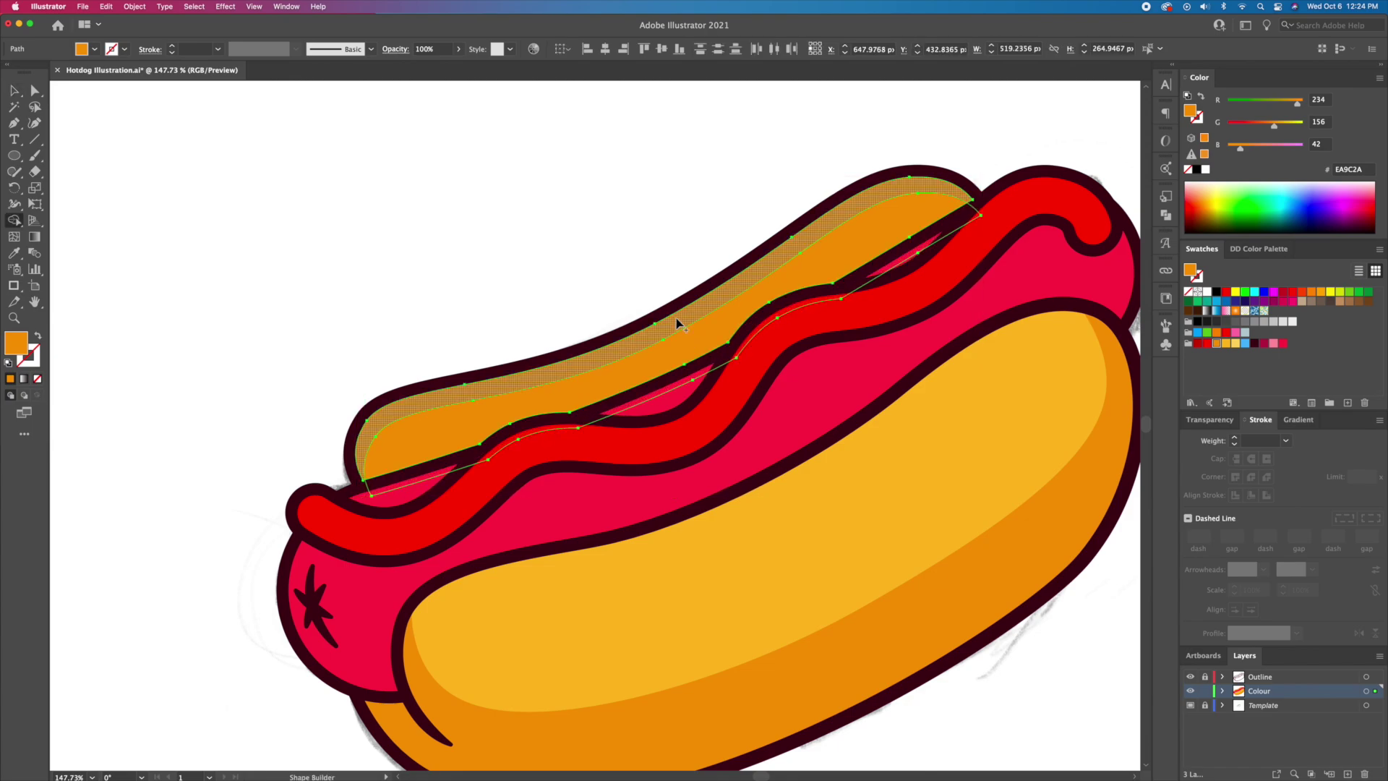
pyautogui.moveTo(679, 350); pyautogui.dragTo(698, 386)
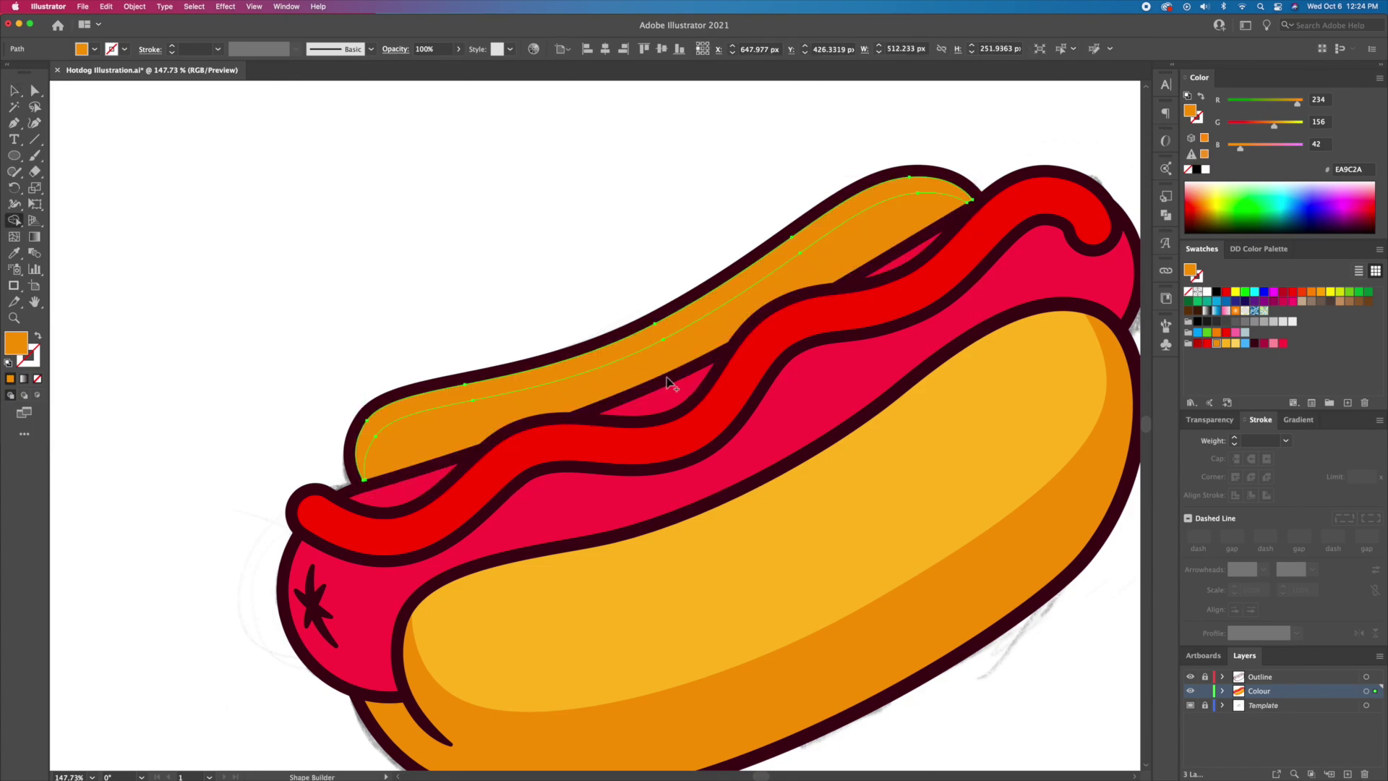
pyautogui.press('v')
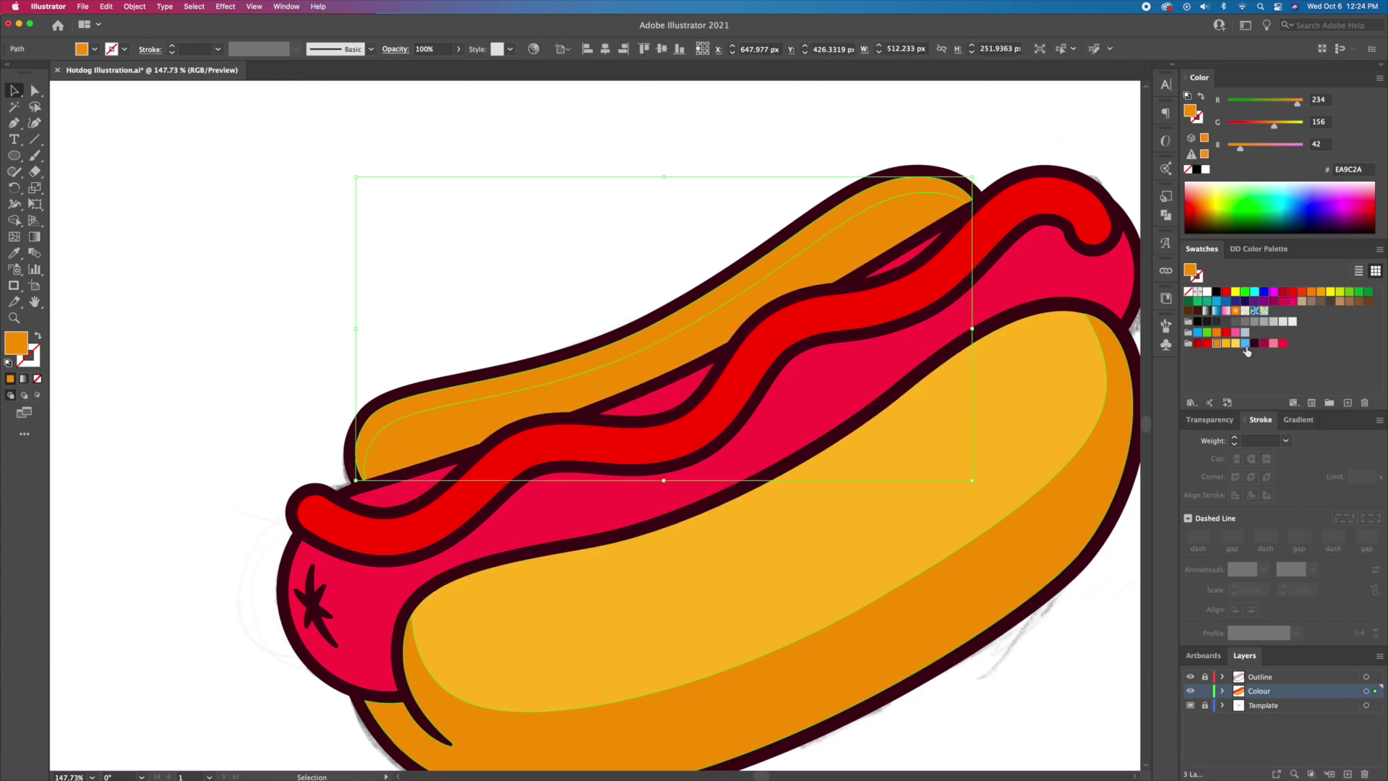
# Fill the upper strip of the back bun with lighter yellow-orange (FFBE4A)
pyautogui.click(1226, 343)
pyautogui.click(480, 241)
pyautogui.press('z')
pyautogui.moveTo(588, 254); pyautogui.dragTo(561, 272)
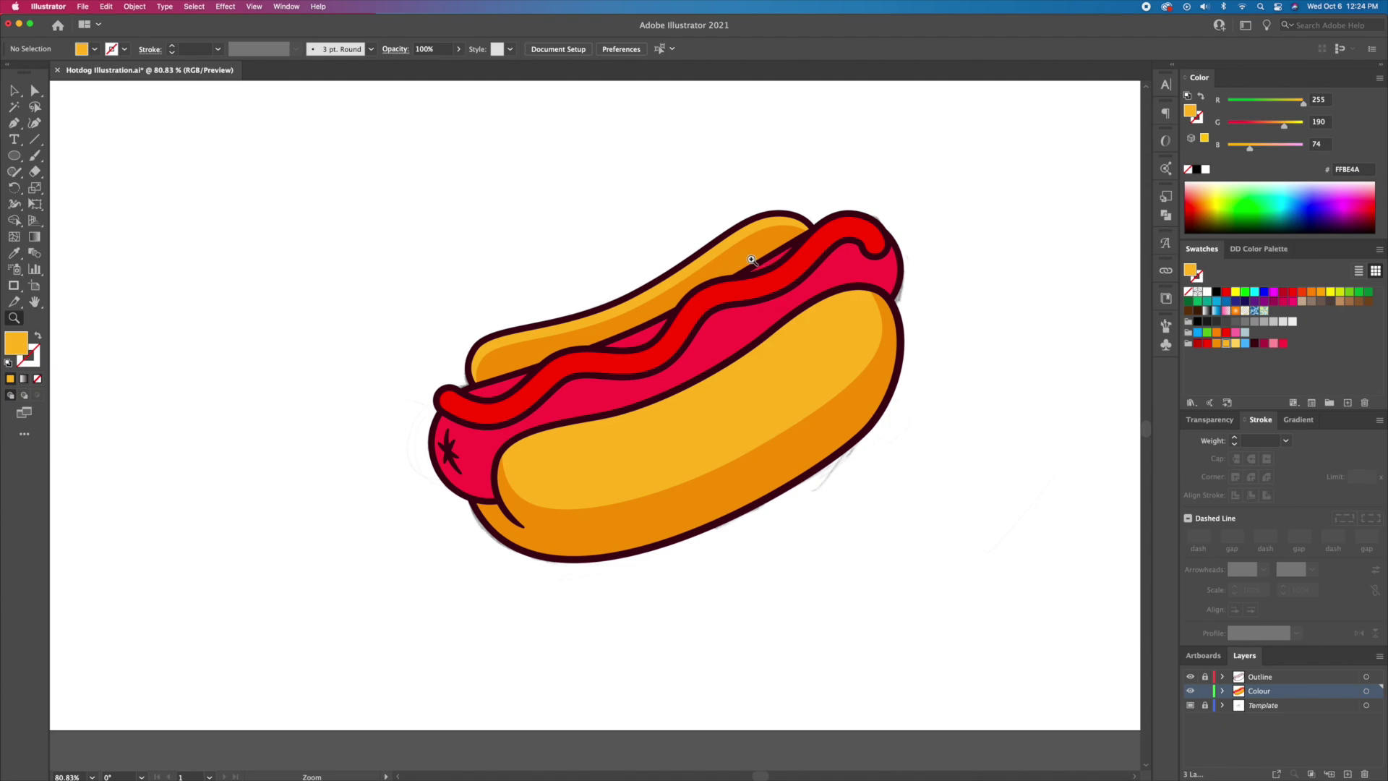